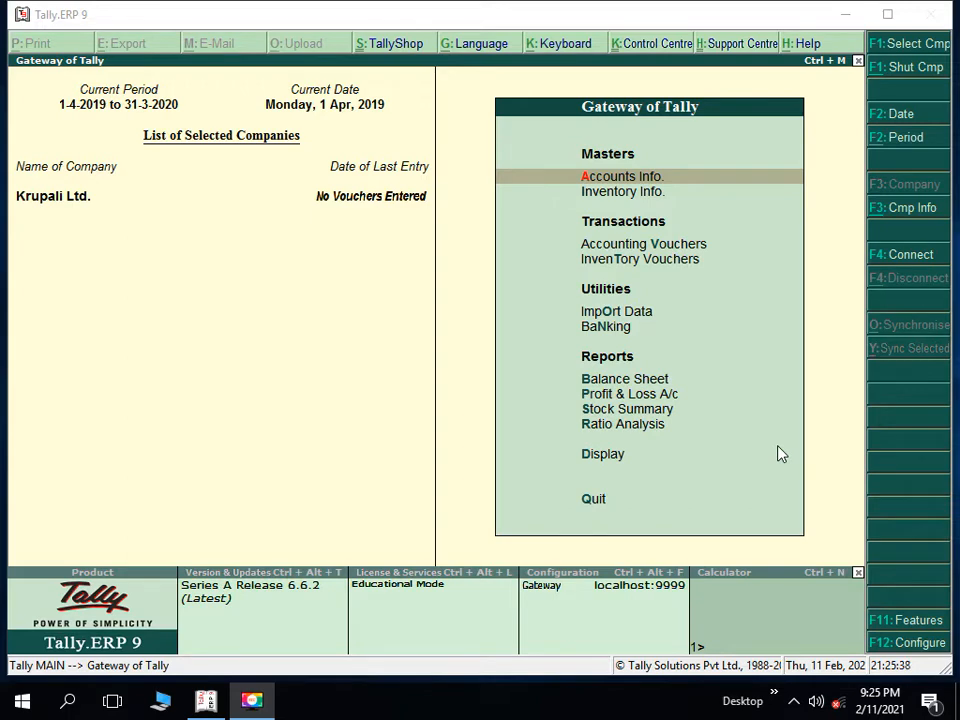
Step: Start creating a new company named M4 LTD. and keep the same text as its mailing name
left_click(910, 208)
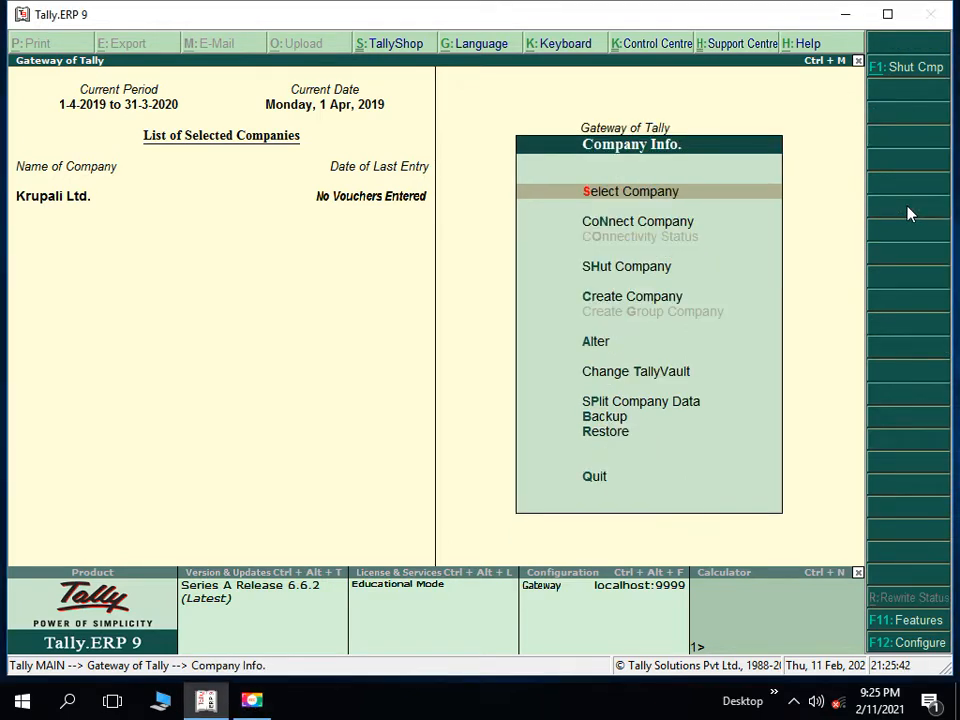
key("c")
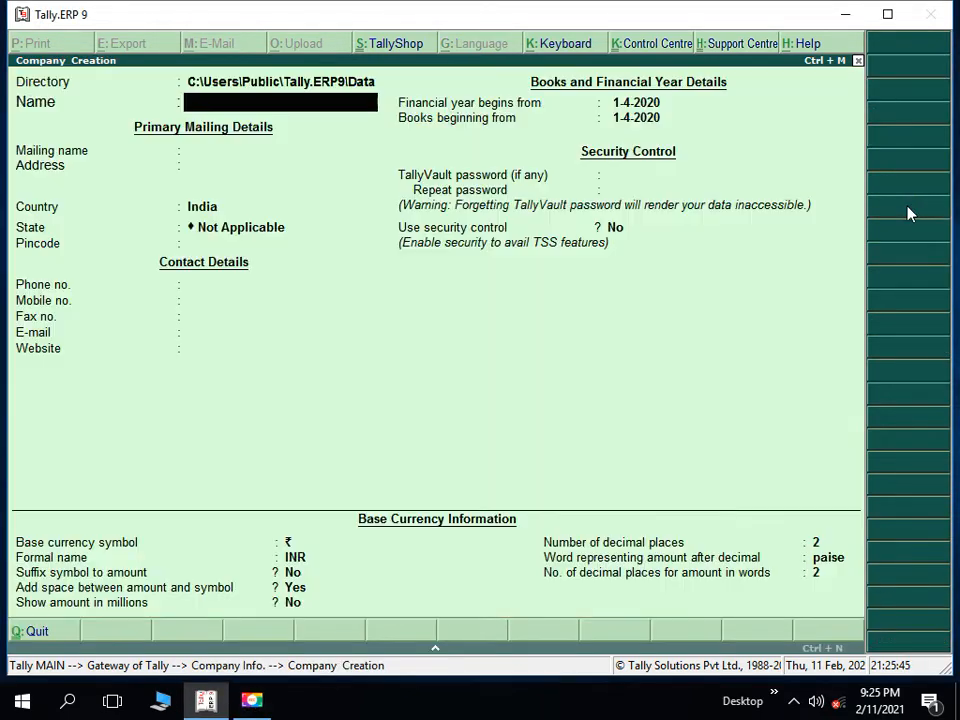
type("M4LTD")
key("BackSpace")
key("BackSpace")
key("BackSpace")
key("BackSpace")
type("4 LTD.")
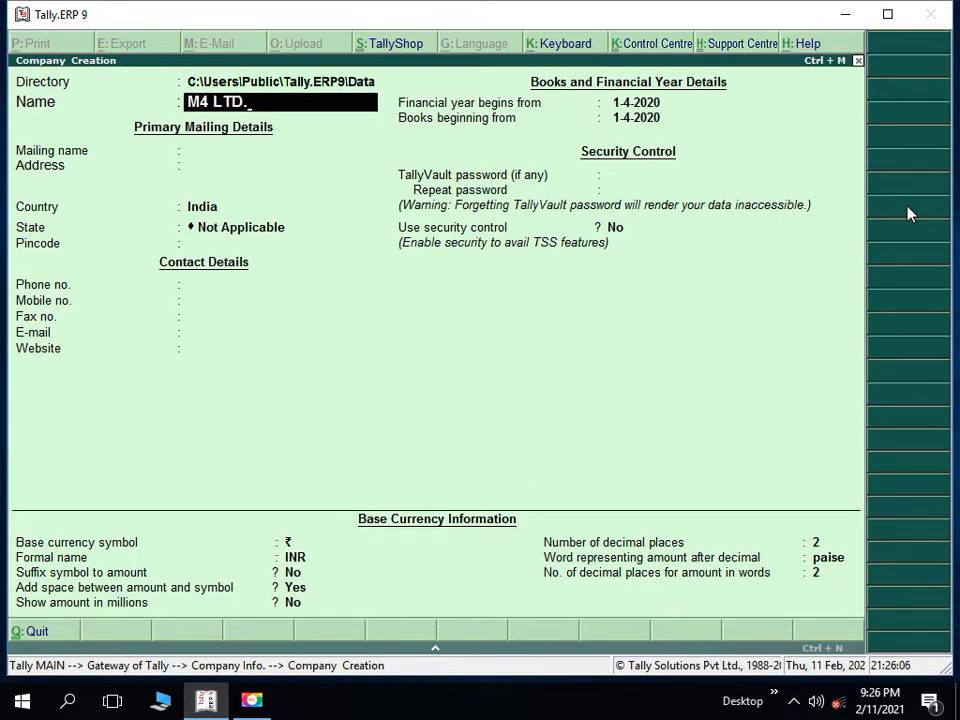
key("Return")
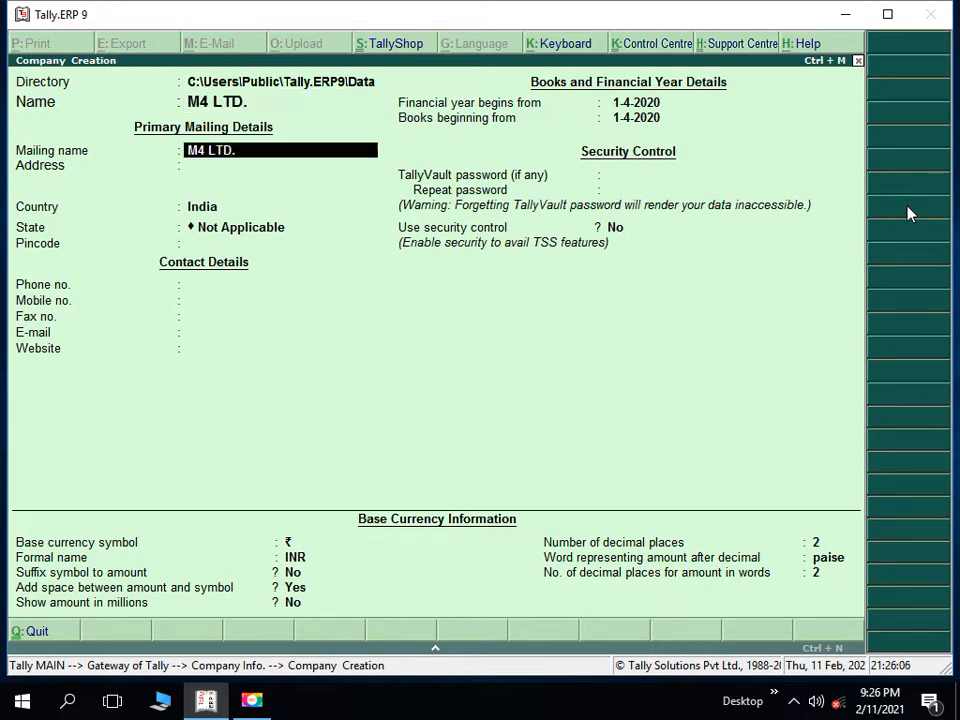
key("Return")
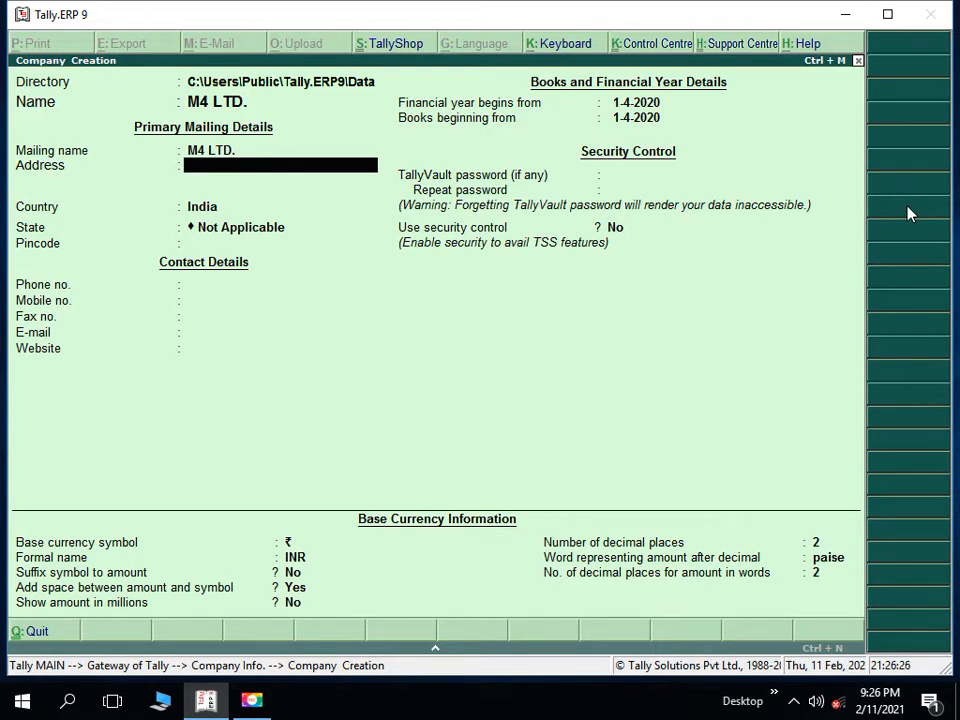
Step: Enter the new company's two-line mailing address
type("SATTELLITE")
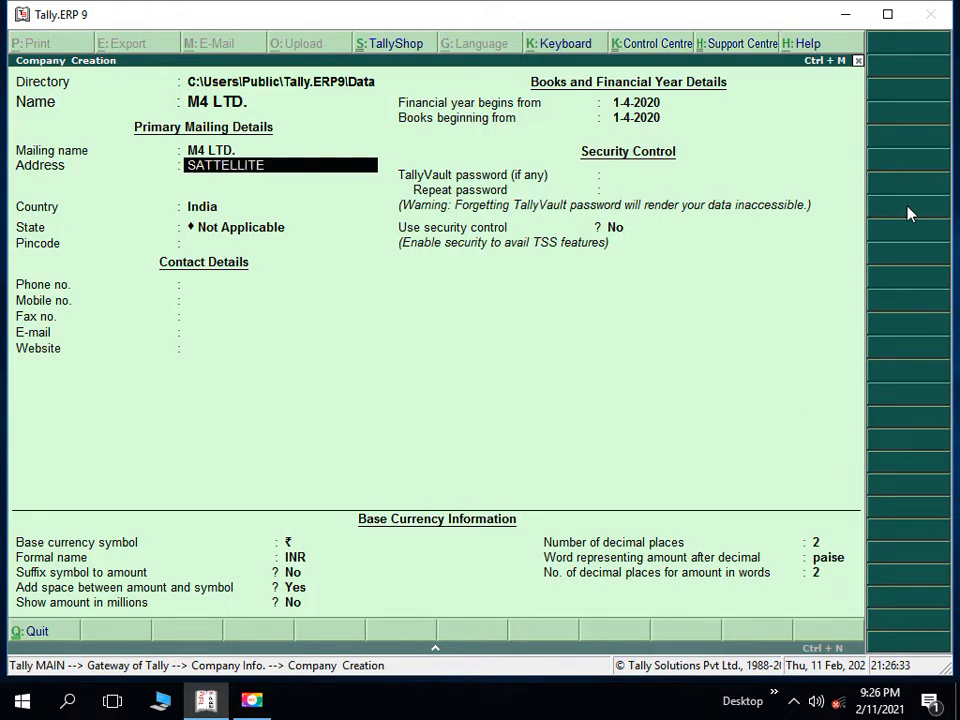
type(" ROAD")
key("Return")
type("AH")
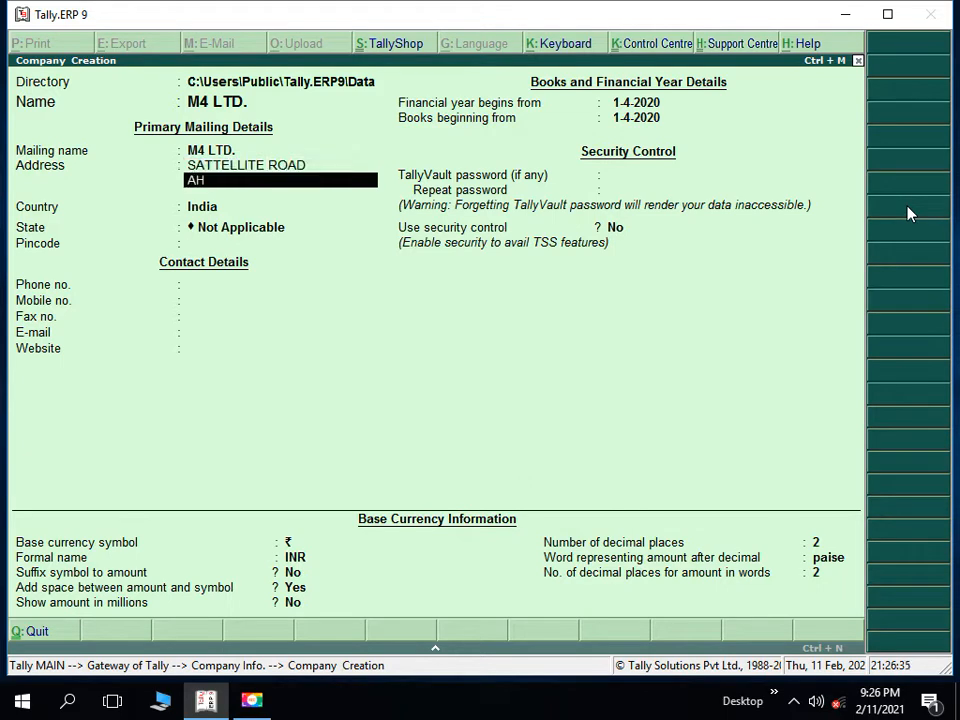
type("MEDABAD")
key("Return")
Step: Keep India as the company's country and choose Gujarat as its state
key("Return")
key("Return")
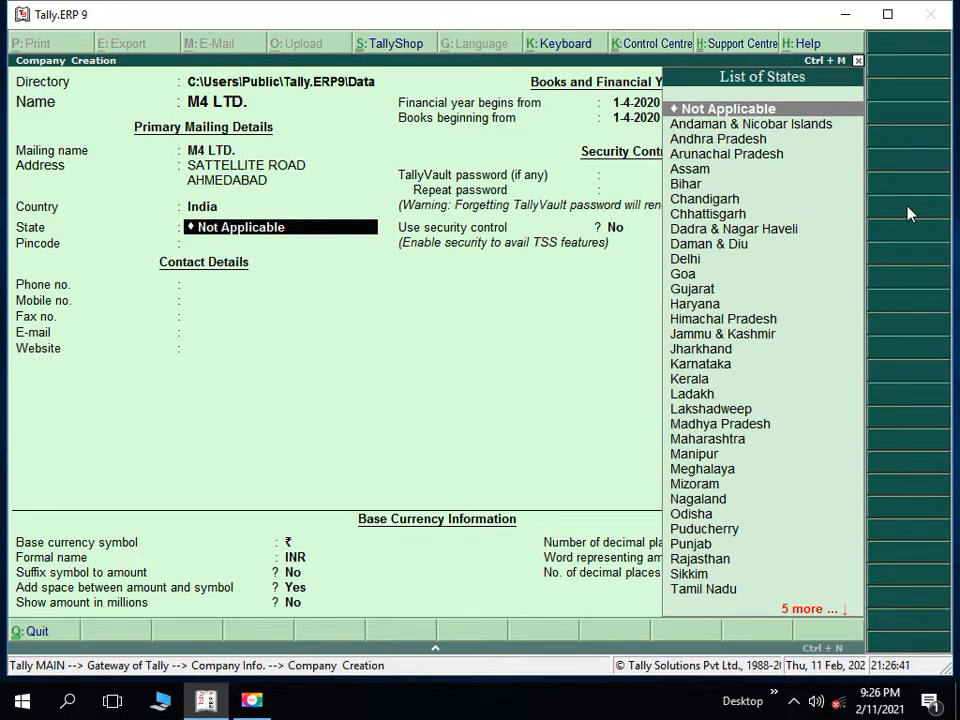
type("GU")
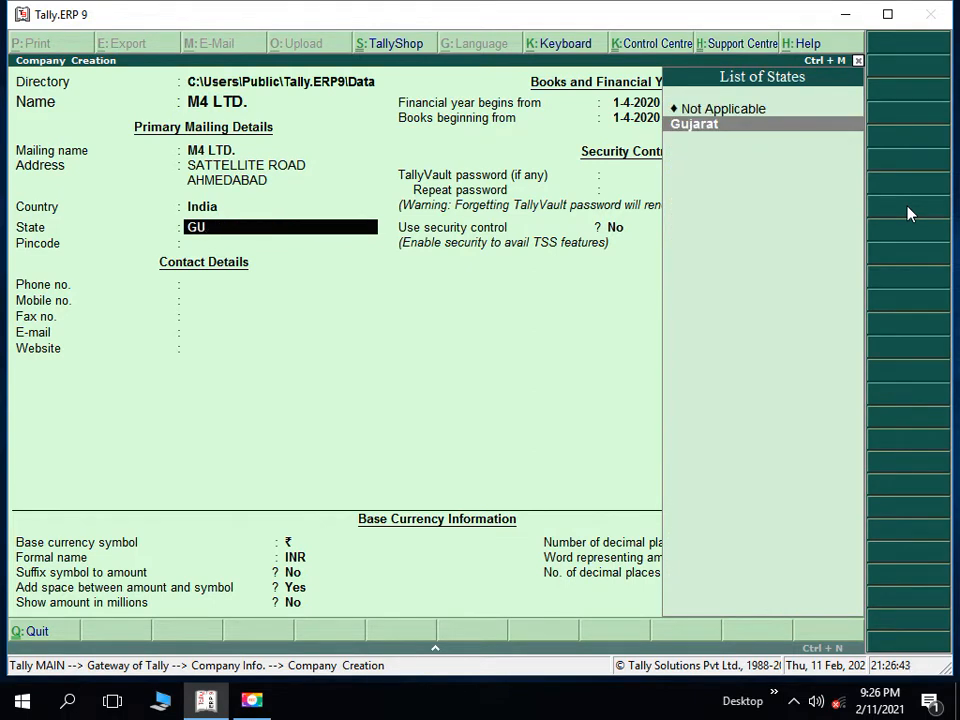
key("Return")
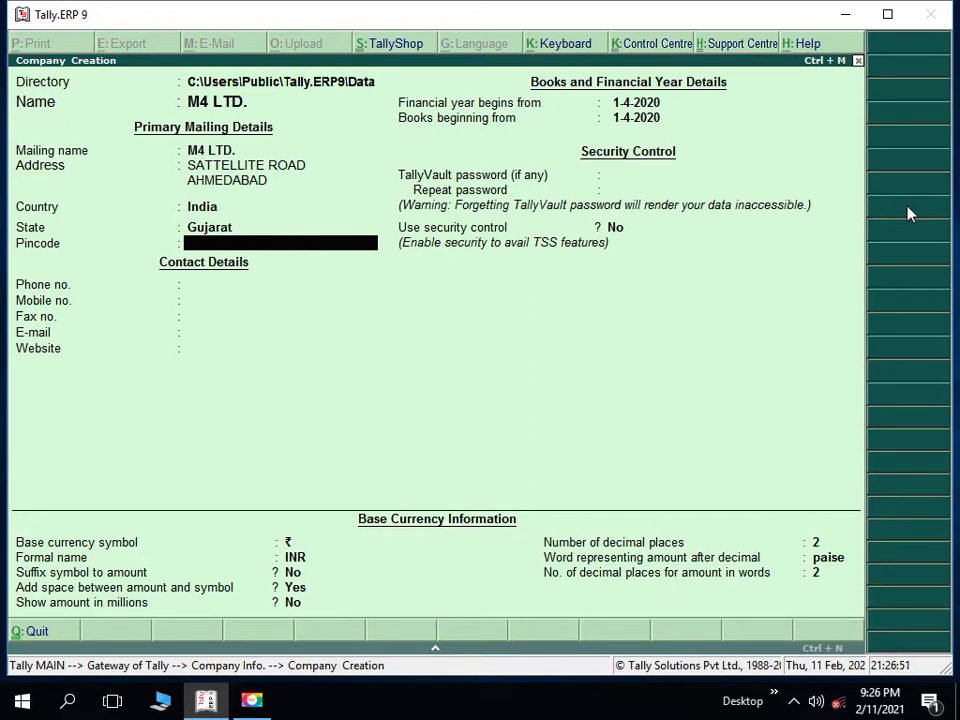
Step: Leave the pincode and contact details blank, and set the financial year and books to begin from 1-4-2019
key("Return")
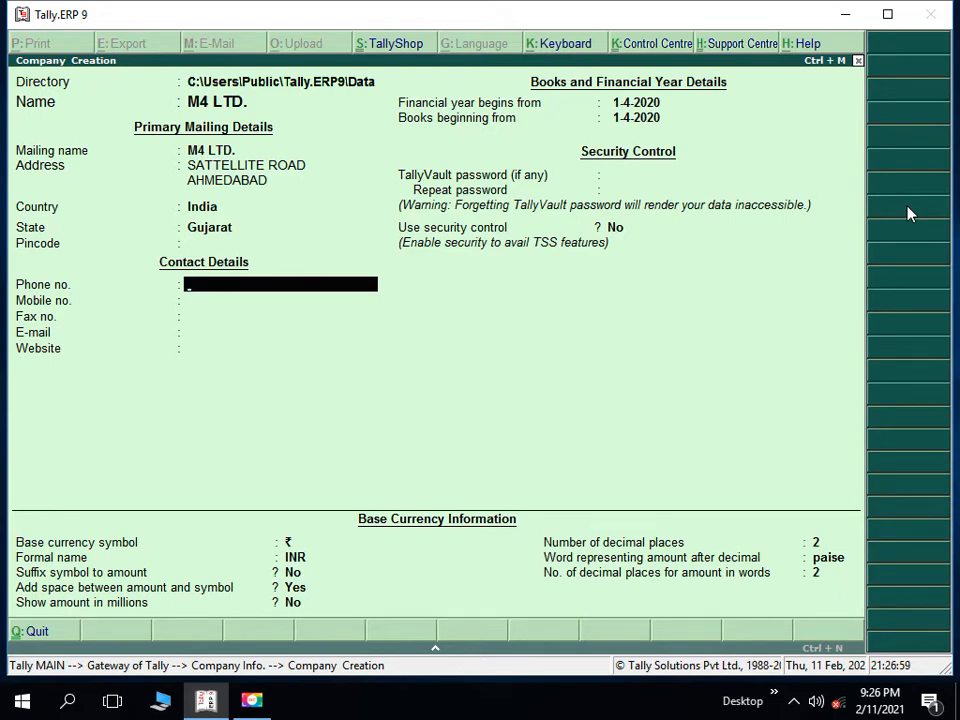
key("Return")
key("Return")
key("Return")
key("Return")
key("Return")
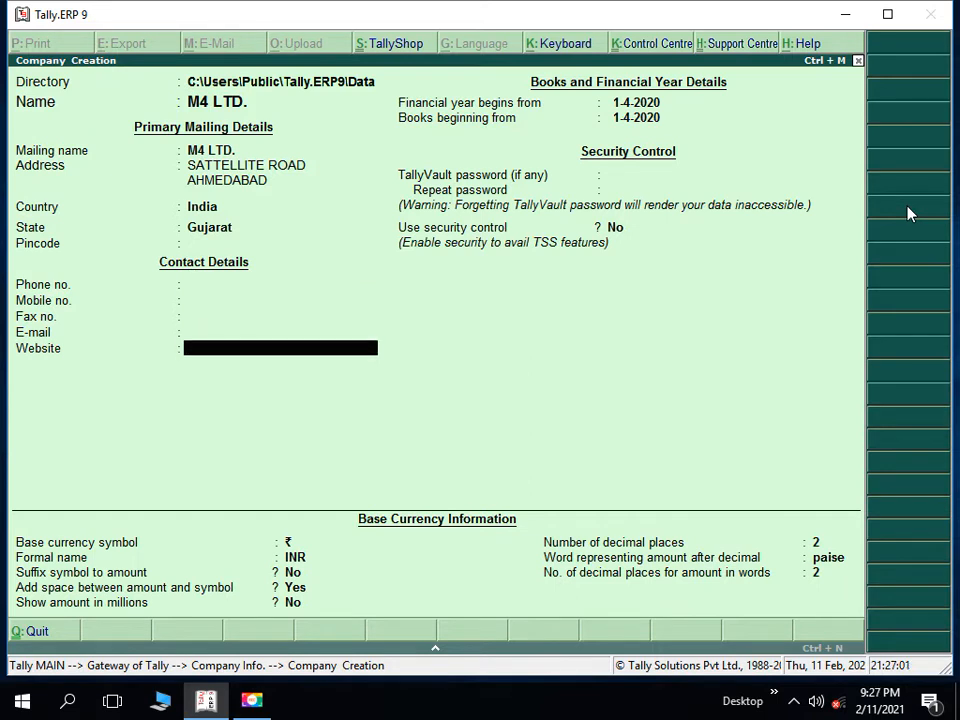
type("1")
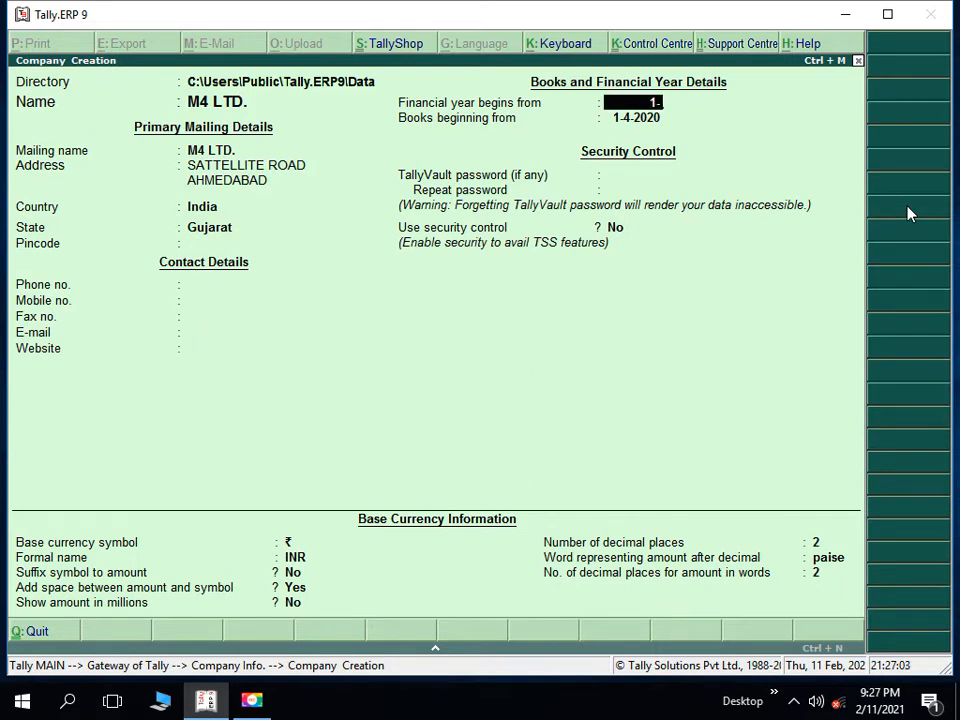
type("-4-19")
key("Return")
key("Return")
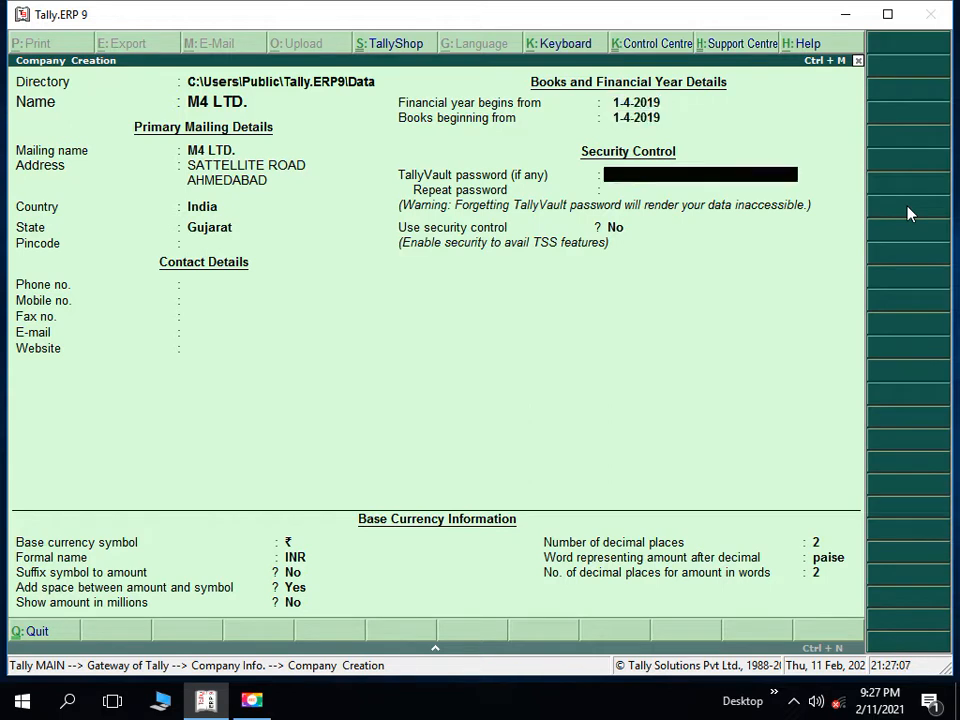
Step: Keep the default security and base currency settings, save the new company, and return to the Gateway of Tally
key("Return")
key("Return")
key("Return")
key("Return")
key("Return")
key("Return")
key("Return")
key("Return")
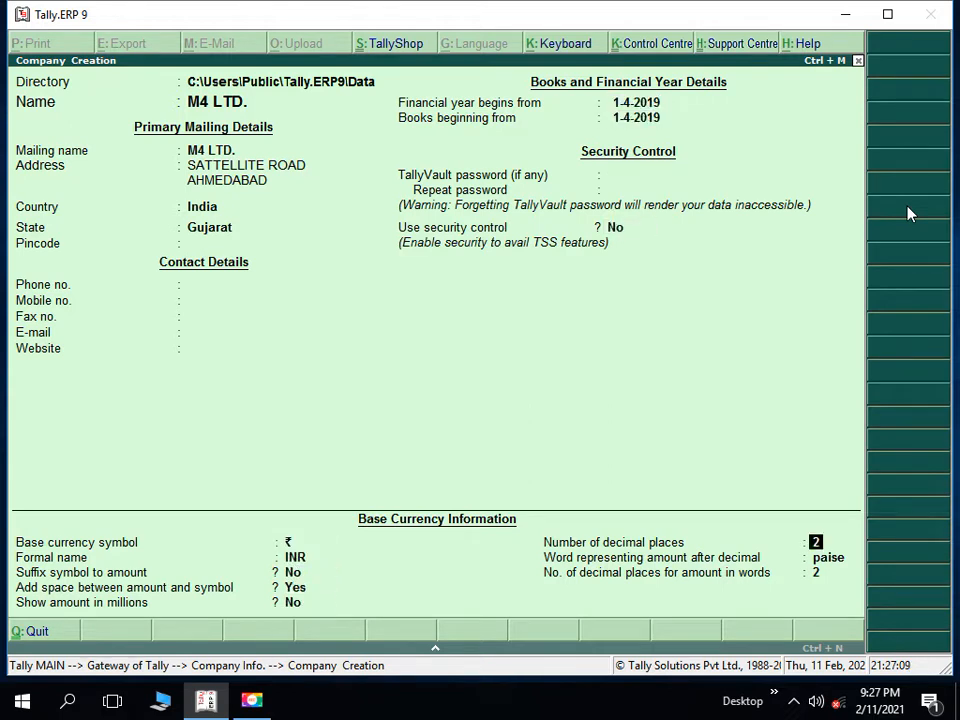
key("Return")
key("Return")
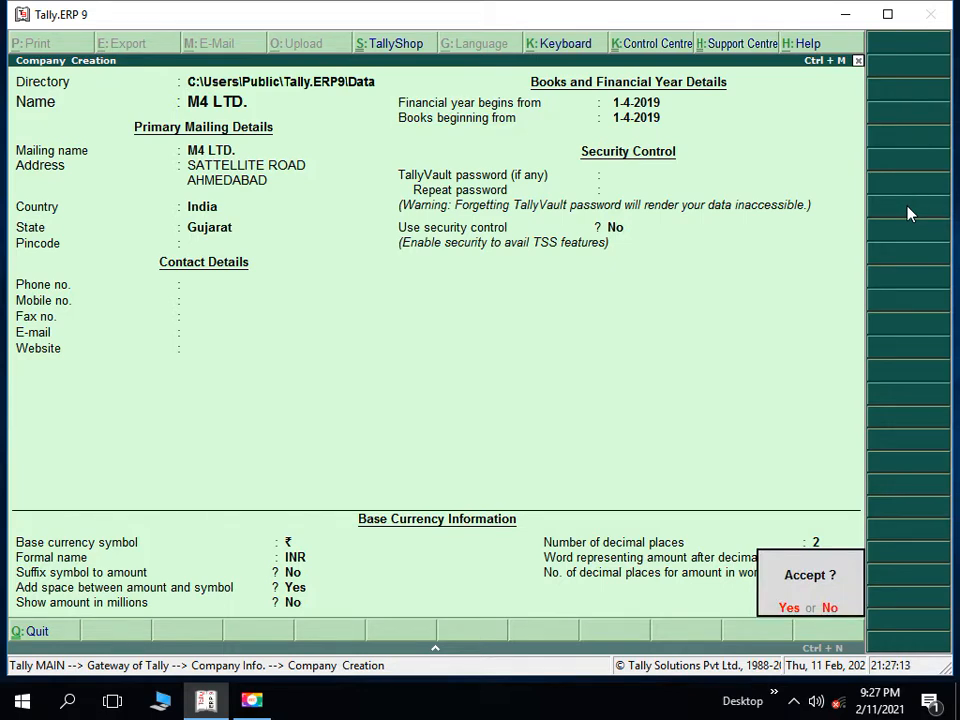
key("Return")
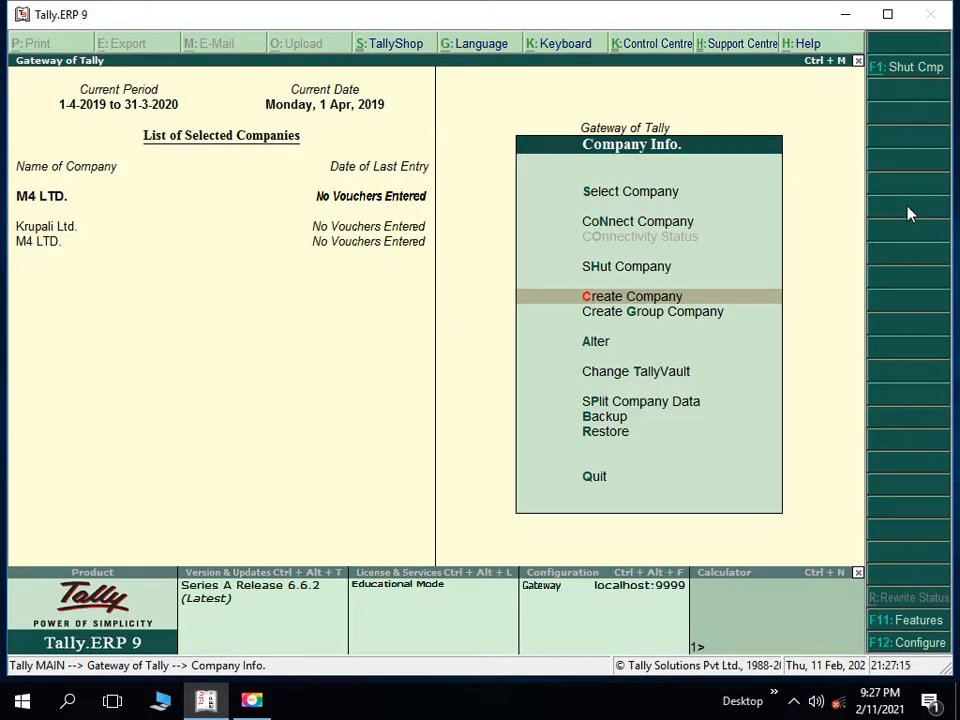
key("Escape")
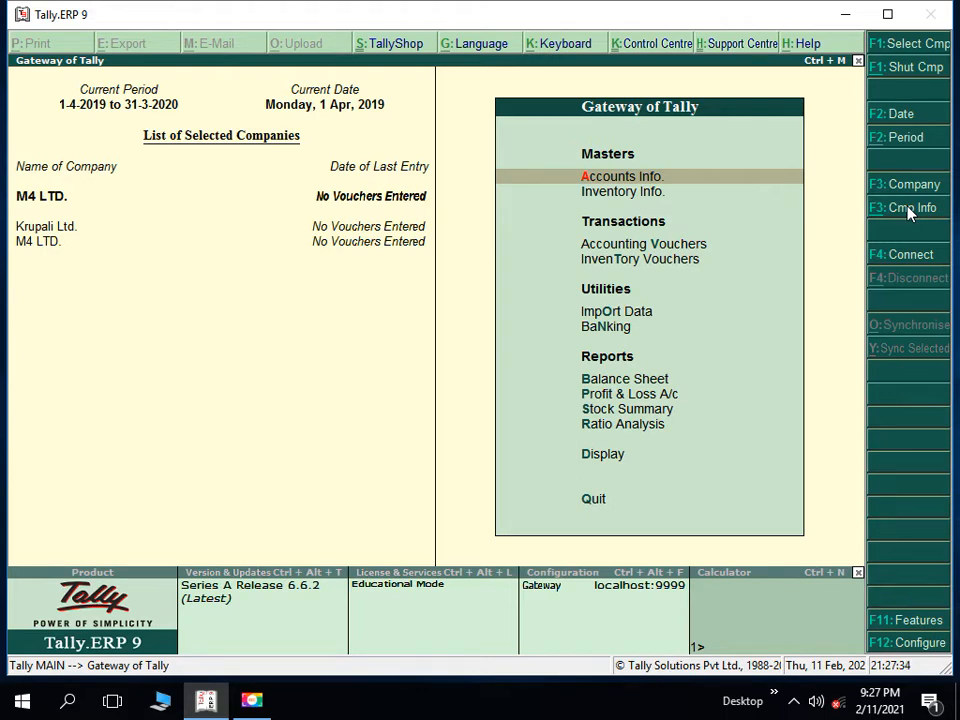
Step: Open the Statutory & Taxation features of the company M4 LTD
left_click(915, 622)
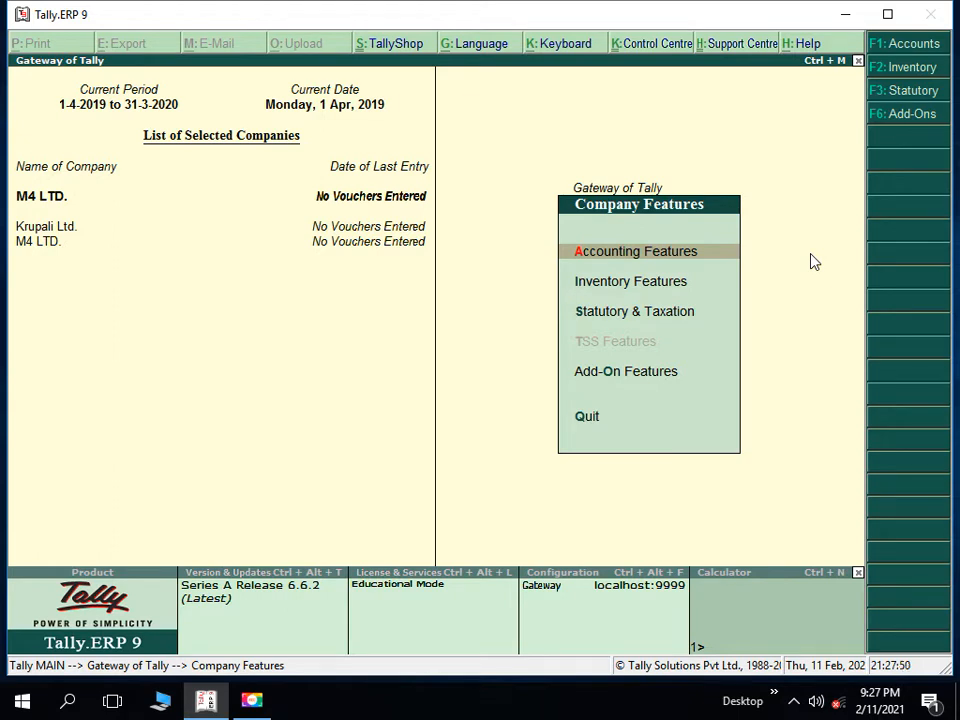
key("Down")
key("Down")
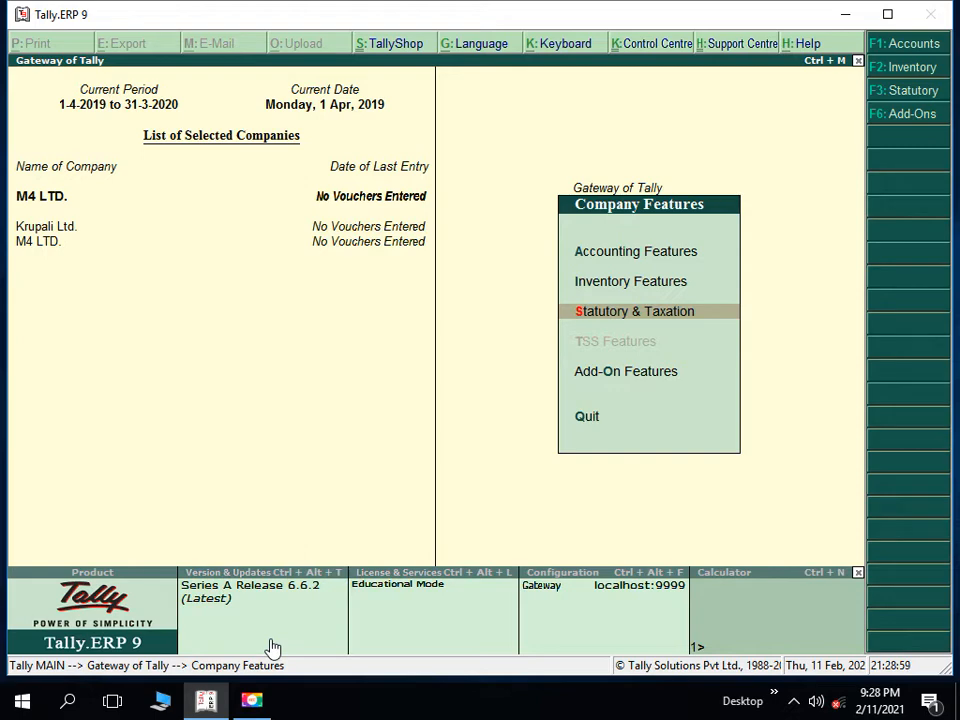
key("Return")
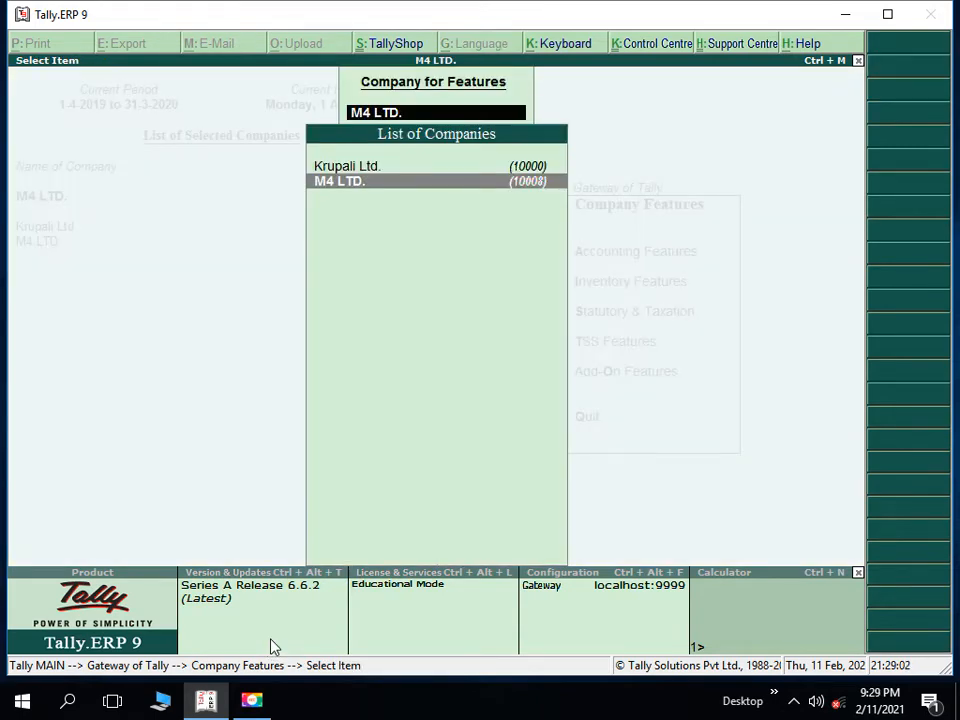
key("Return")
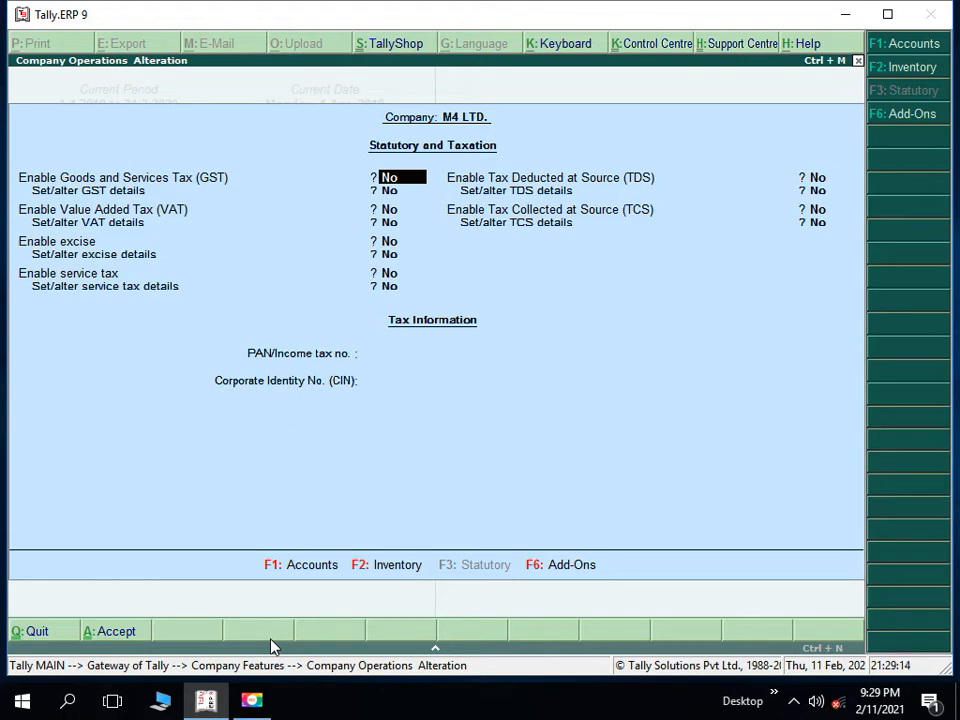
Step: Enable Goods and Services Tax (GST) for the company and choose Yes for setting its GST details
type("y")
key("Return")
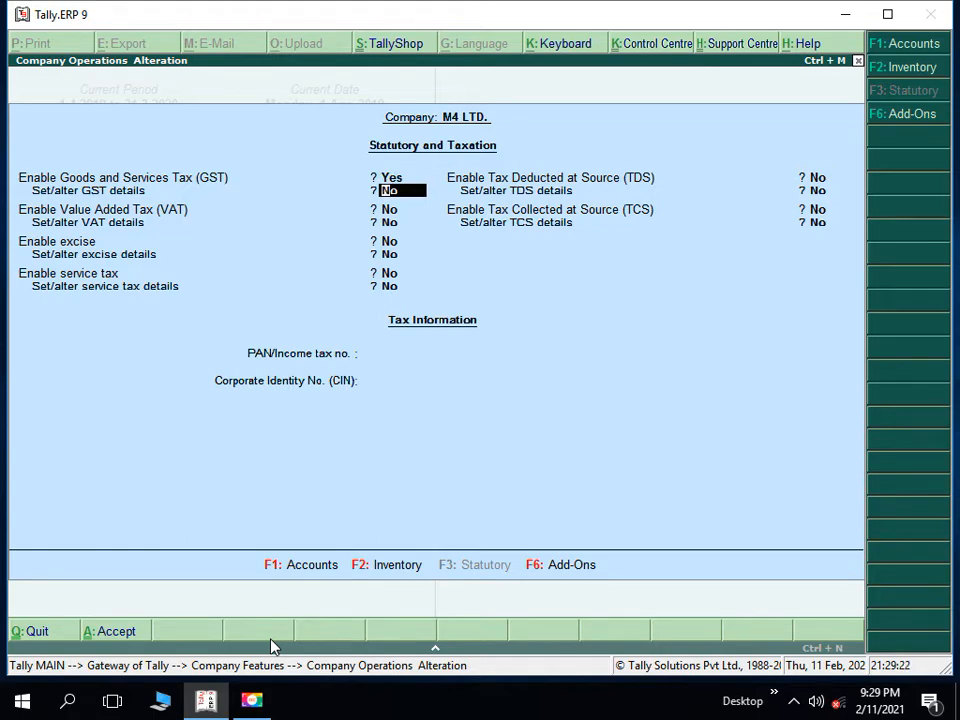
type("y")
key("Return")
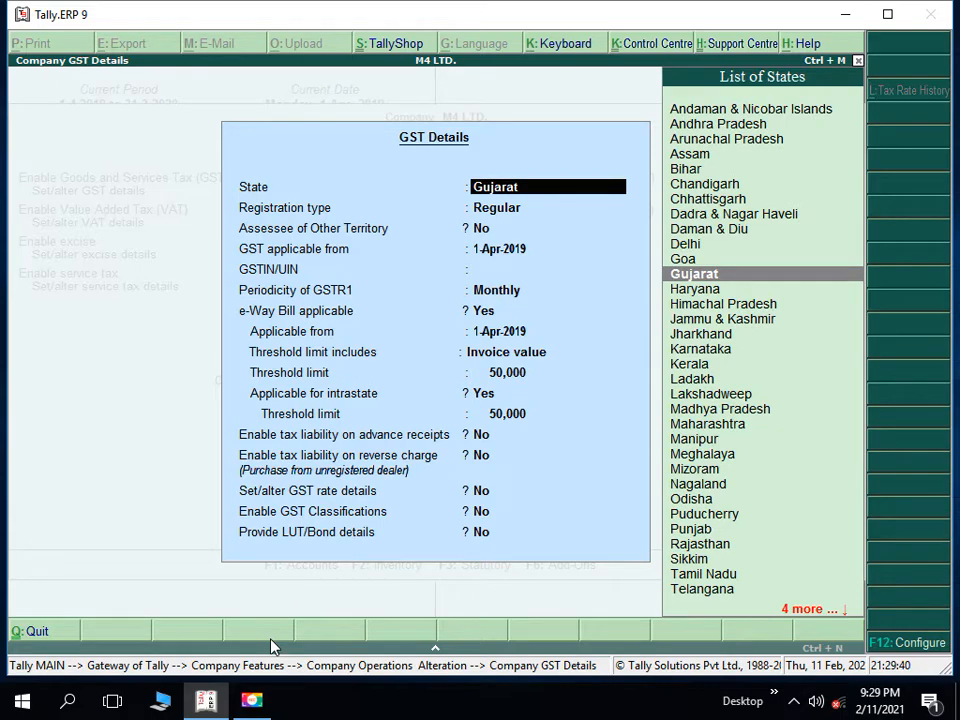
Step: Accept Gujarat, Regular registration, No for Assessee of Other Territory, and 1-Apr-2019 as the GST applicable date
key("Return")
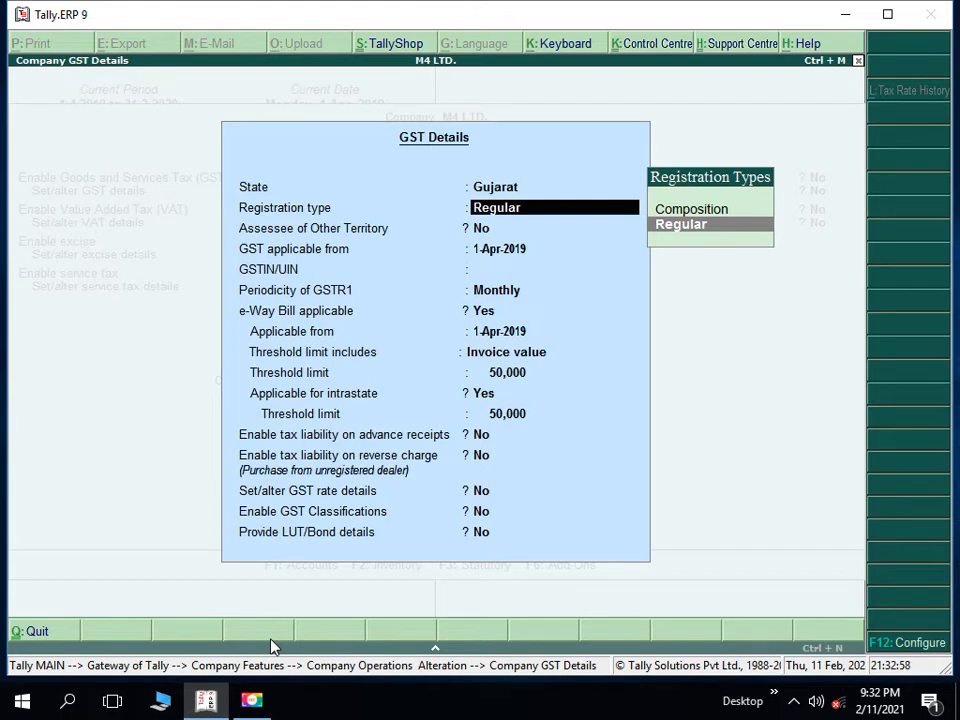
key("Return")
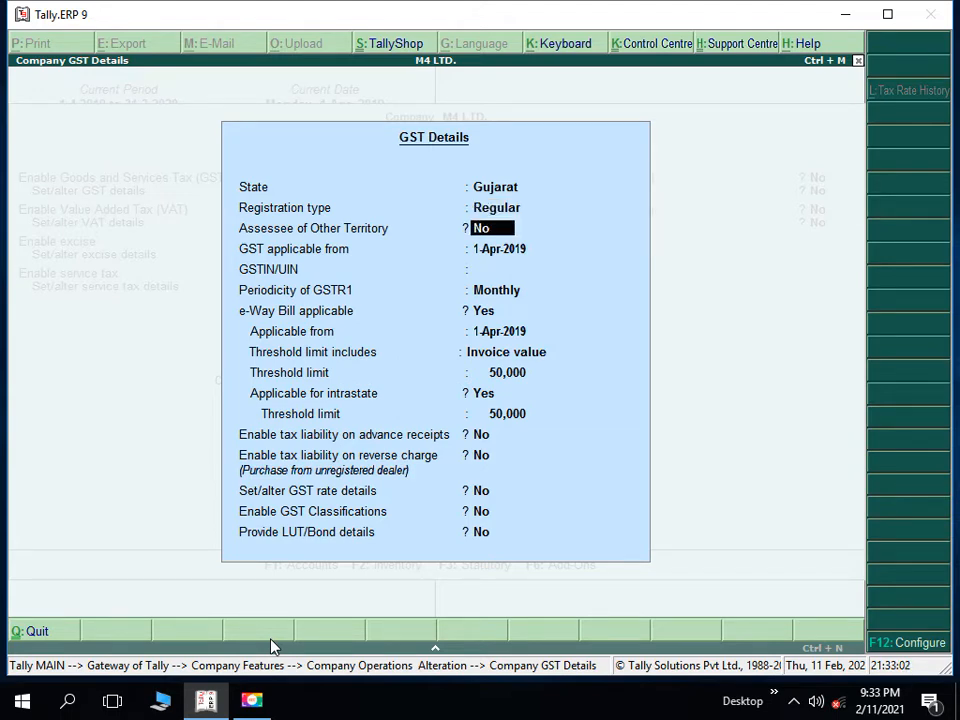
key("Return")
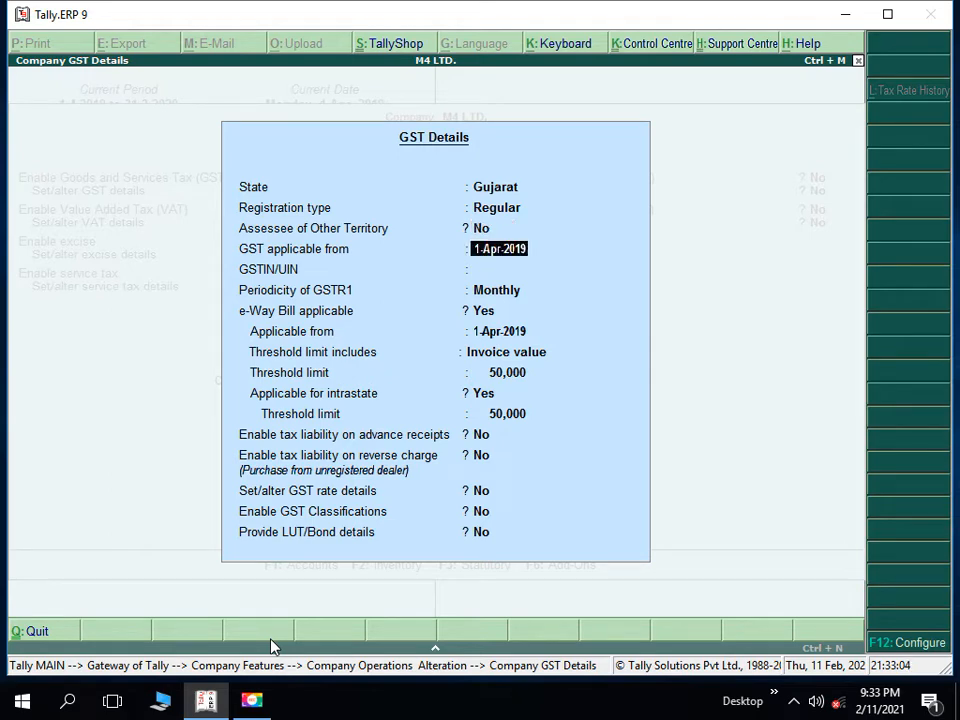
key("Return")
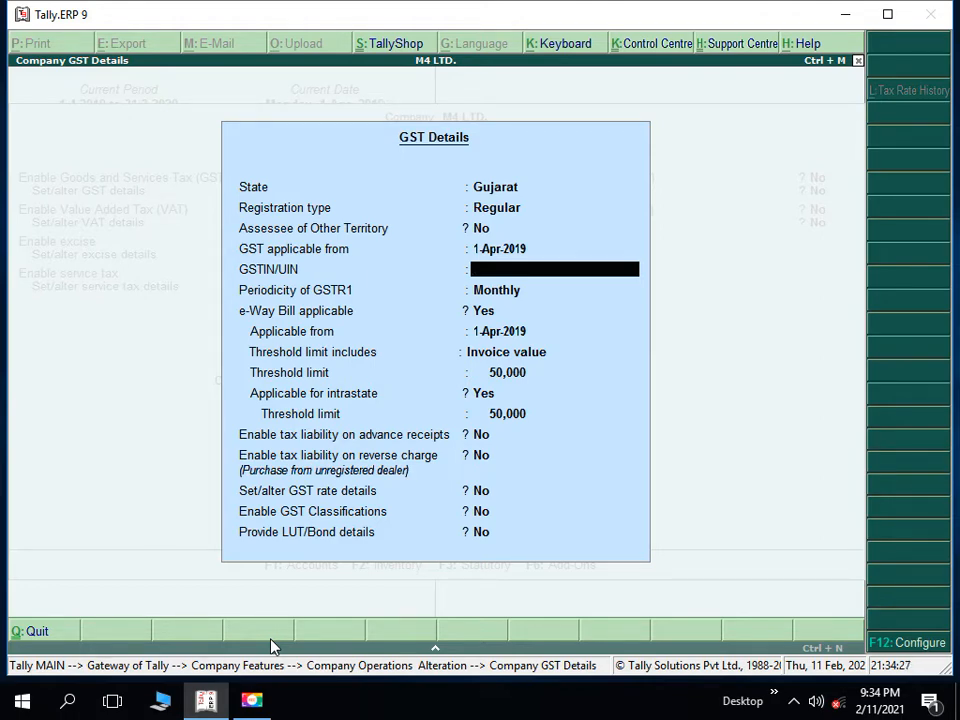
Step: Enter the company's GSTIN/UIN and dismiss the verification warning
type("24")
type("AKUKR")
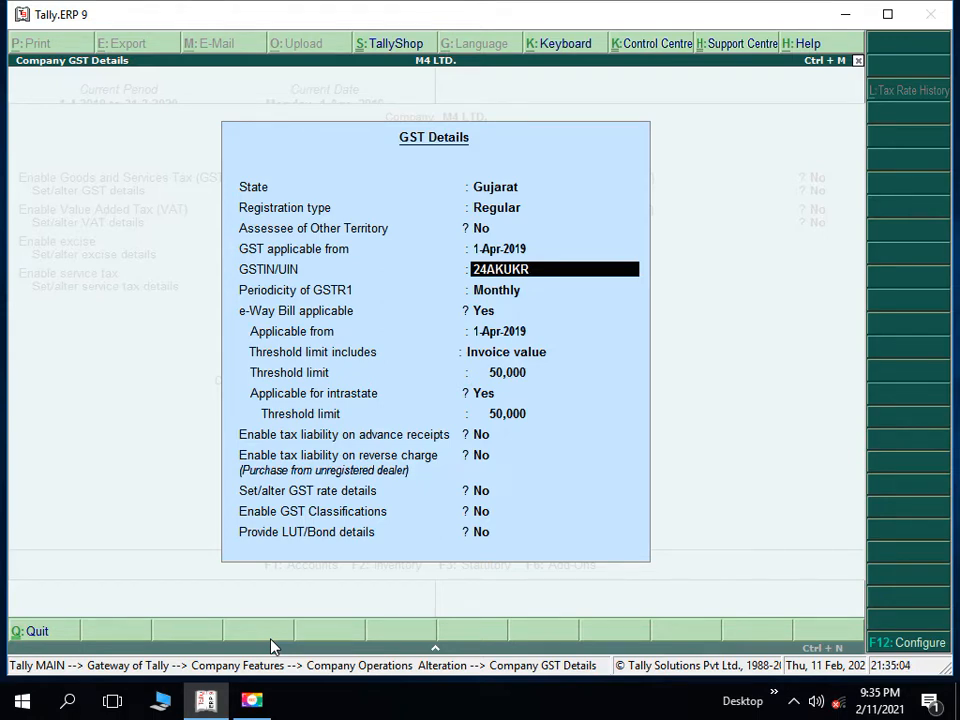
type("4892")
type("G8")
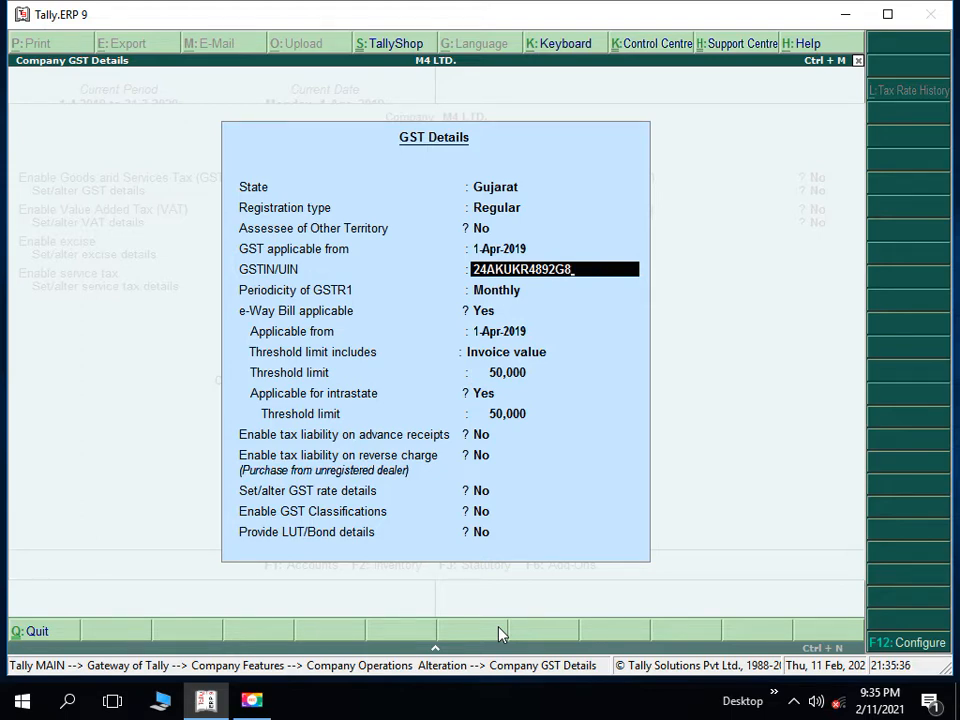
type("E6")
key("Return")
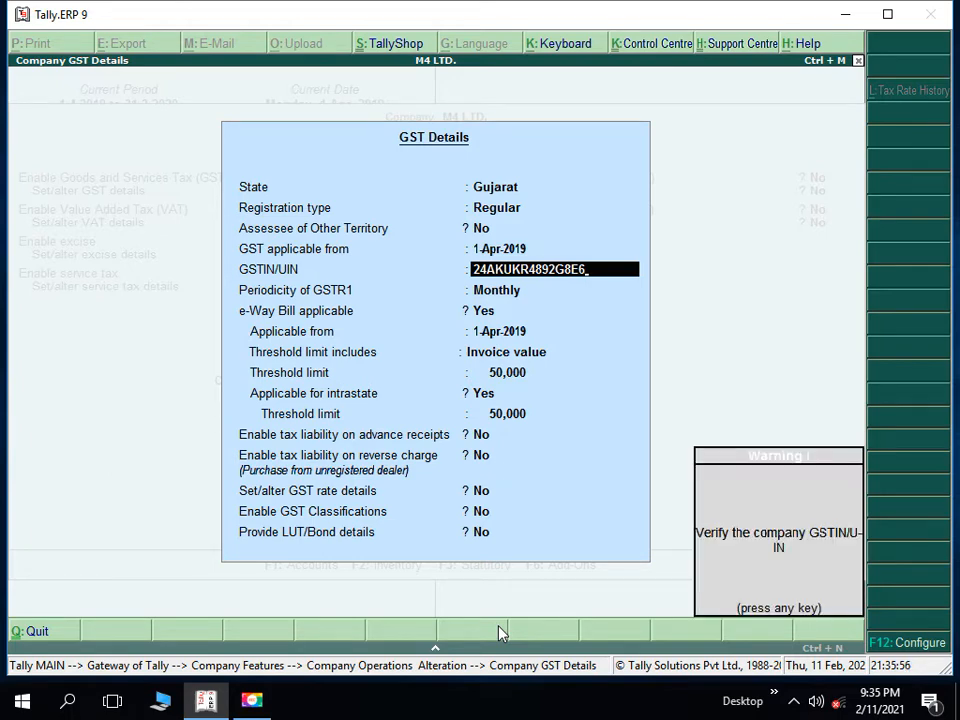
key("Return")
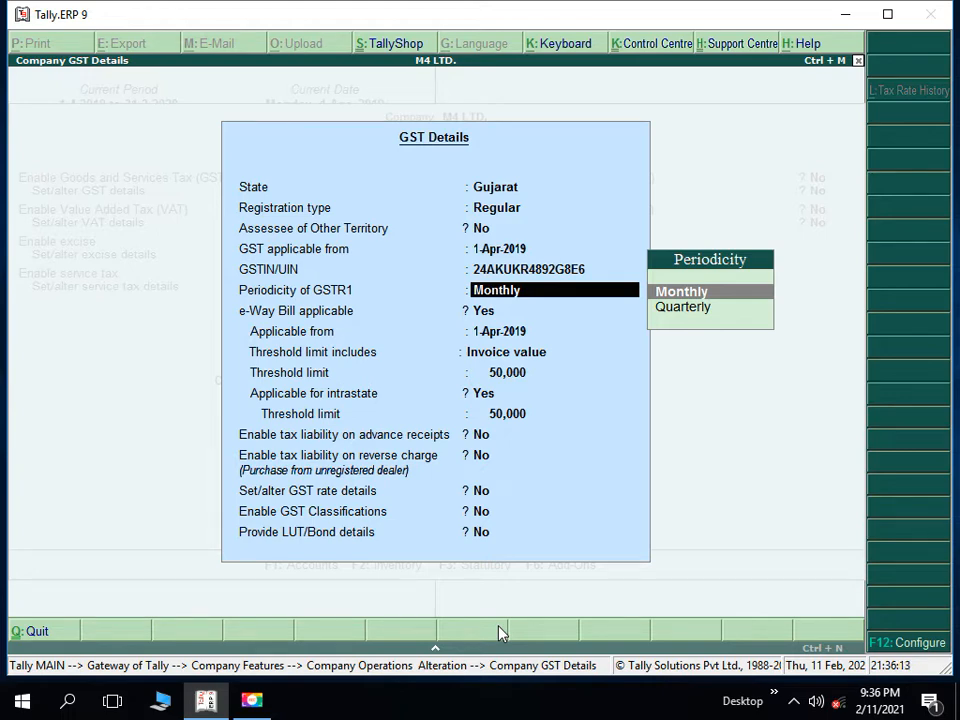
Step: Keep GSTR1 periodicity Monthly, set e-Way Bill applicable to No, and leave tax liability on advance receipts at No
key("Return")
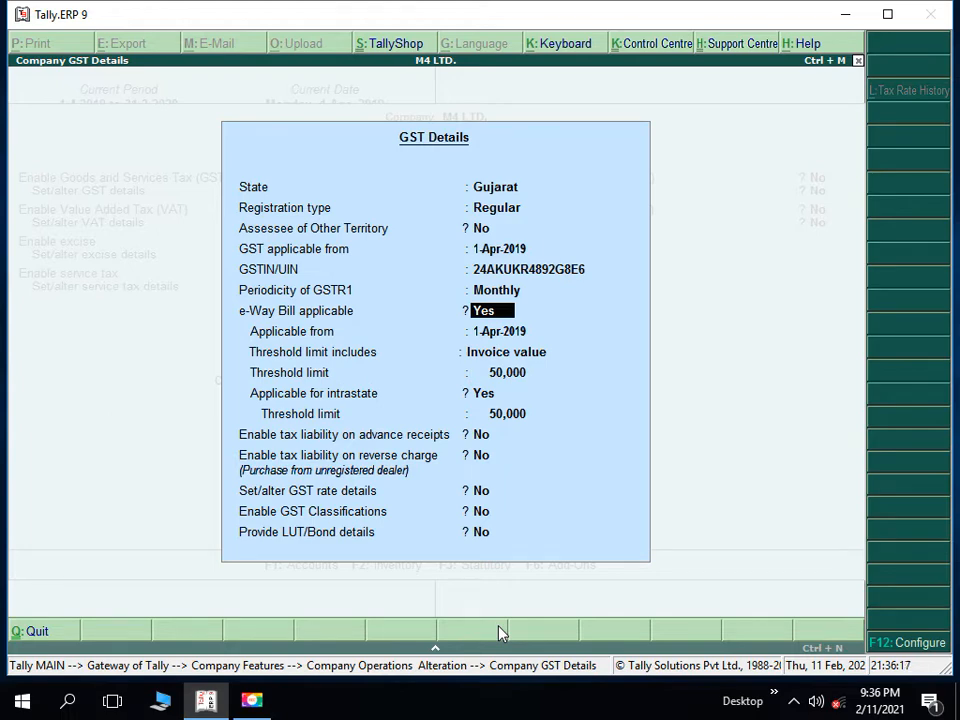
type("N")
key("Return")
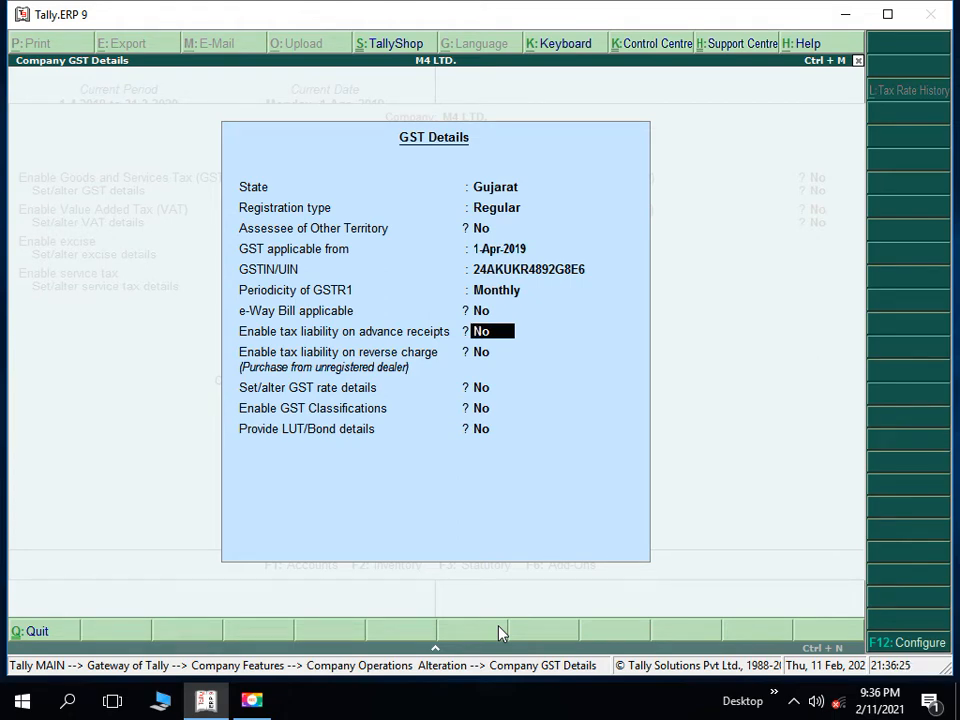
key("Return")
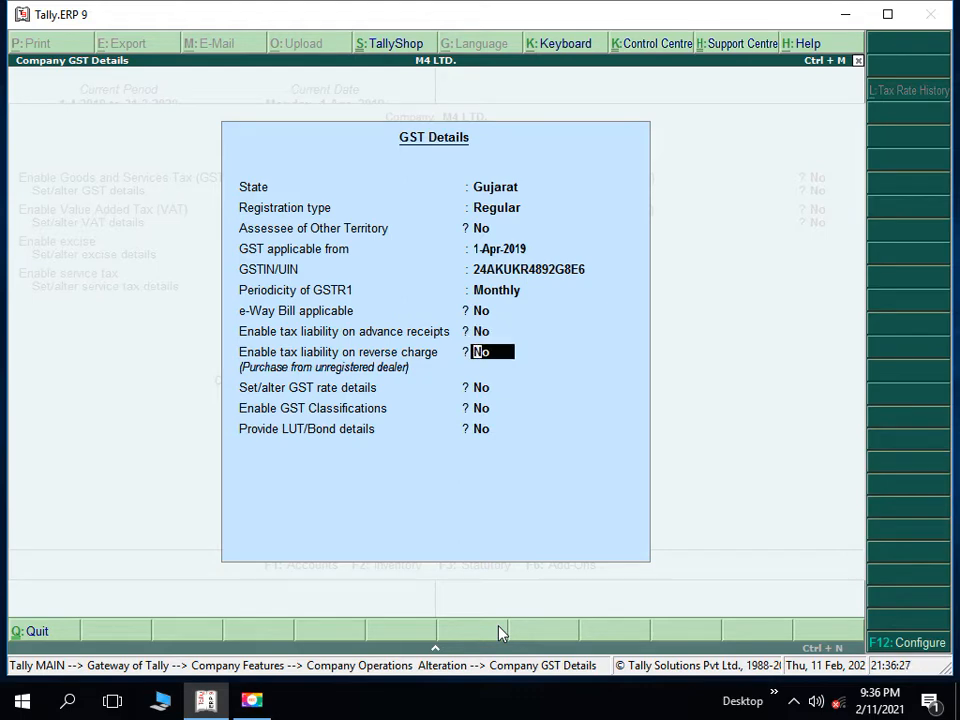
Step: Keep reverse charge liability, GST rate details and LUT/Bond details at No, set Enable GST Classifications to Yes, and accept the GST details
key("Return")
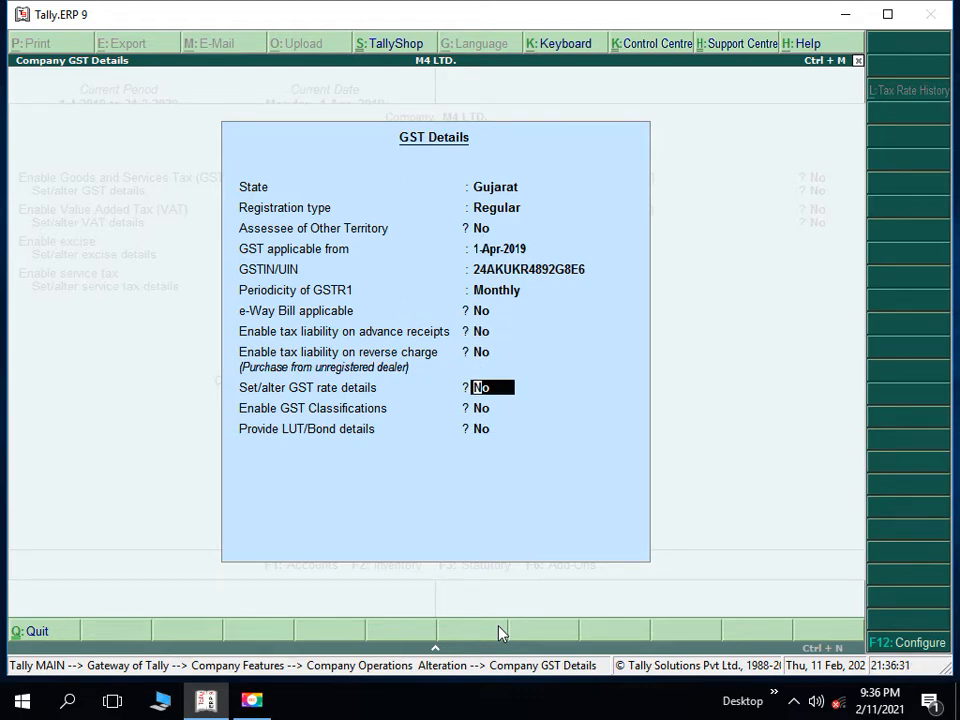
key("Return")
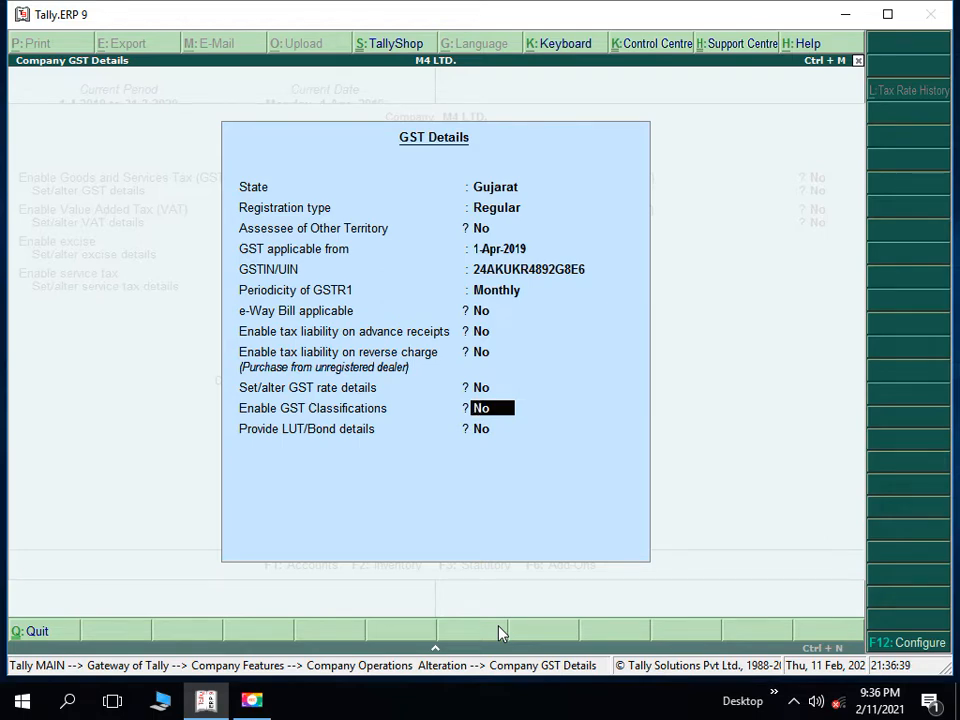
type("Y")
key("Return")
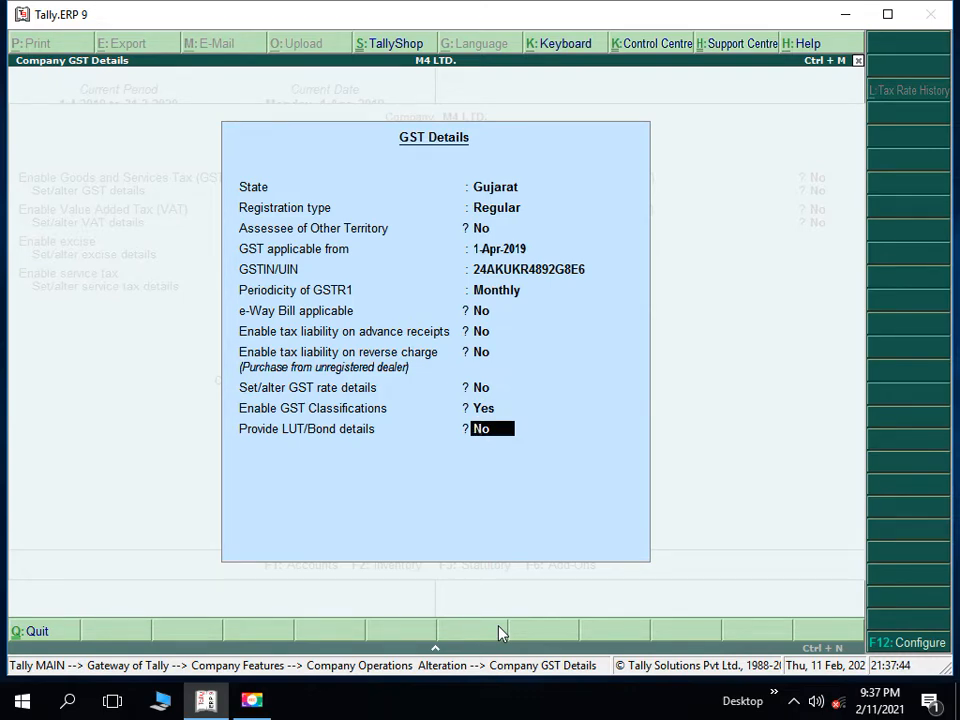
key("Return")
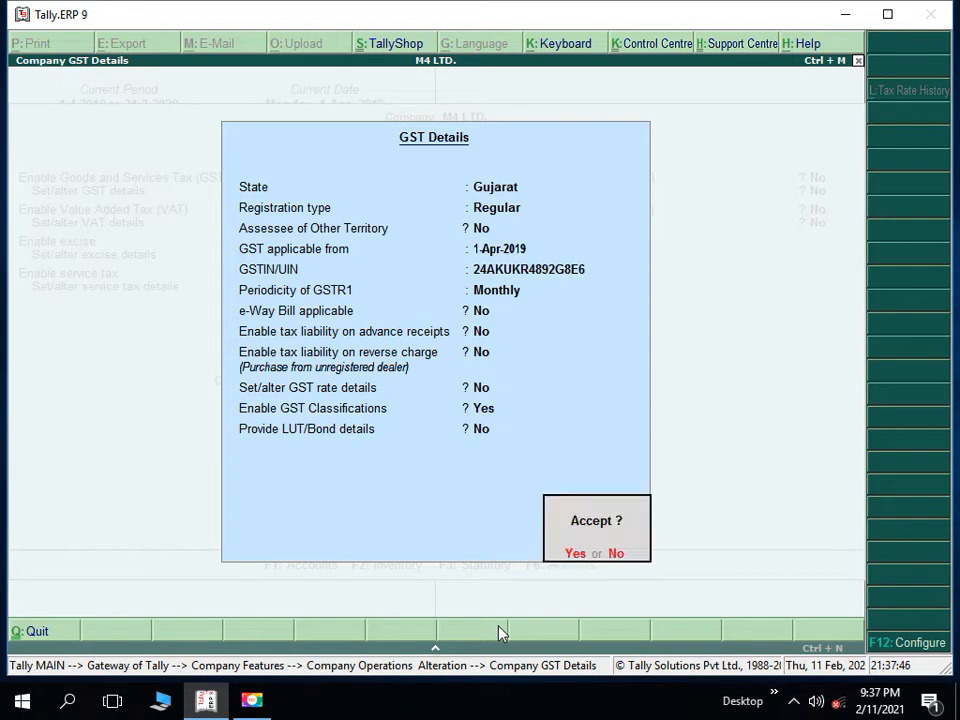
key("y")
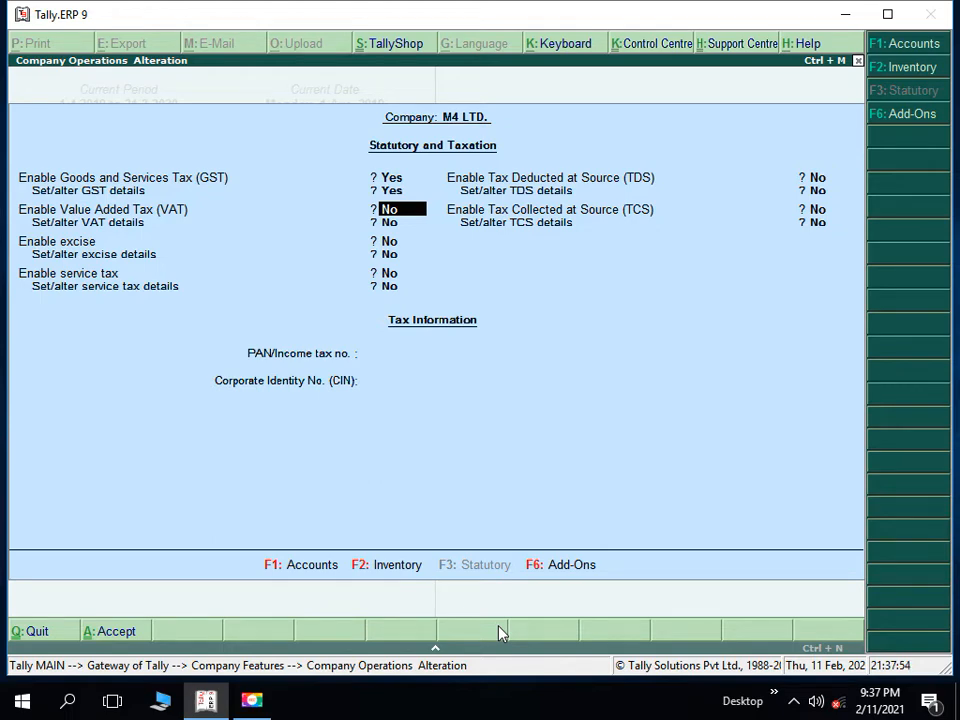
Step: Save the Statutory and Taxation features of M4 LTD. and return to the Gateway of Tally
key("ctrl+a")
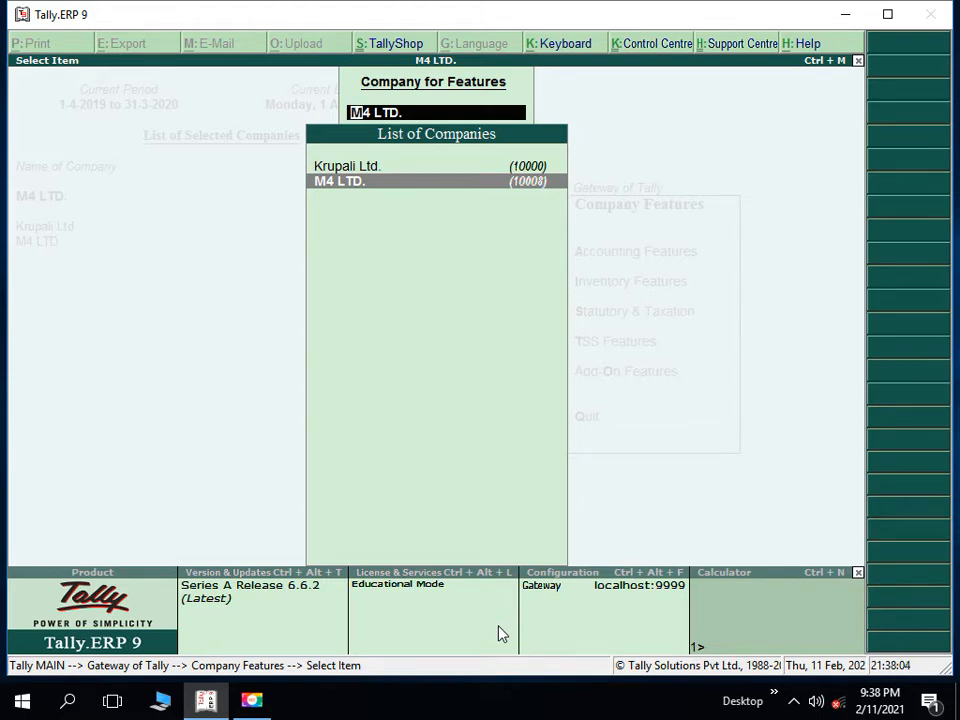
key("Return")
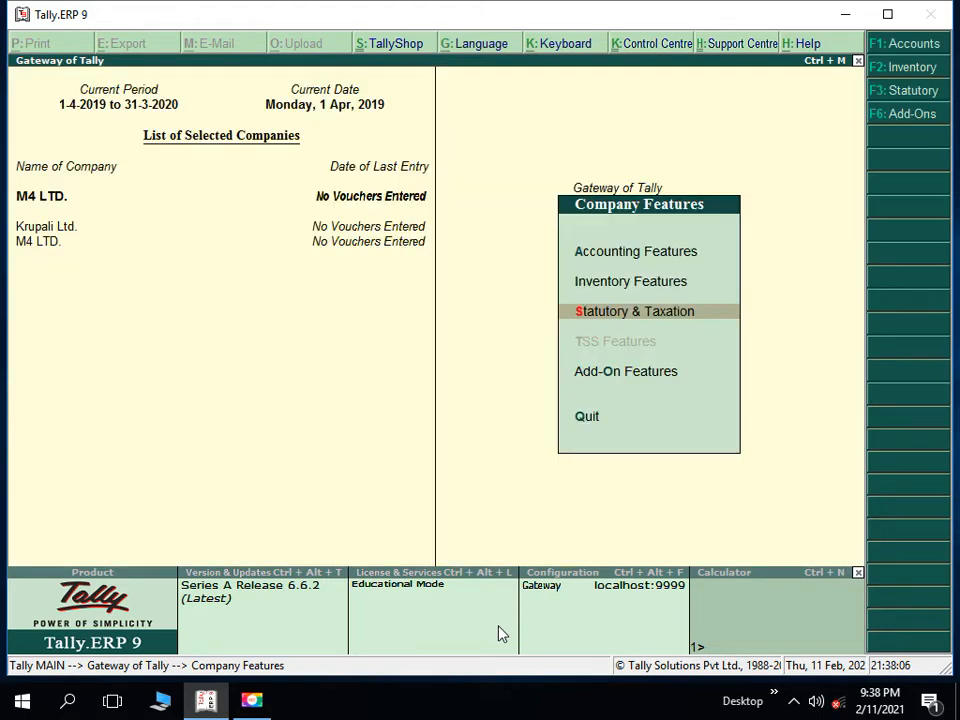
key("Escape")
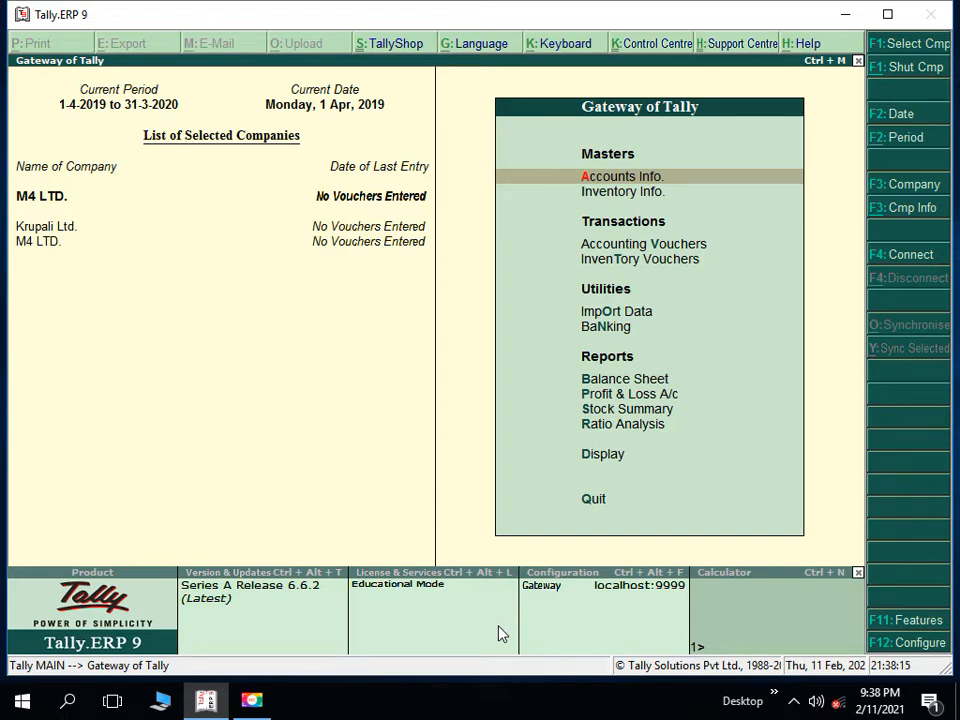
Step: Start a new single ledger named PURCHASE A/C and place it under the Purchase Accounts group
key("Return")
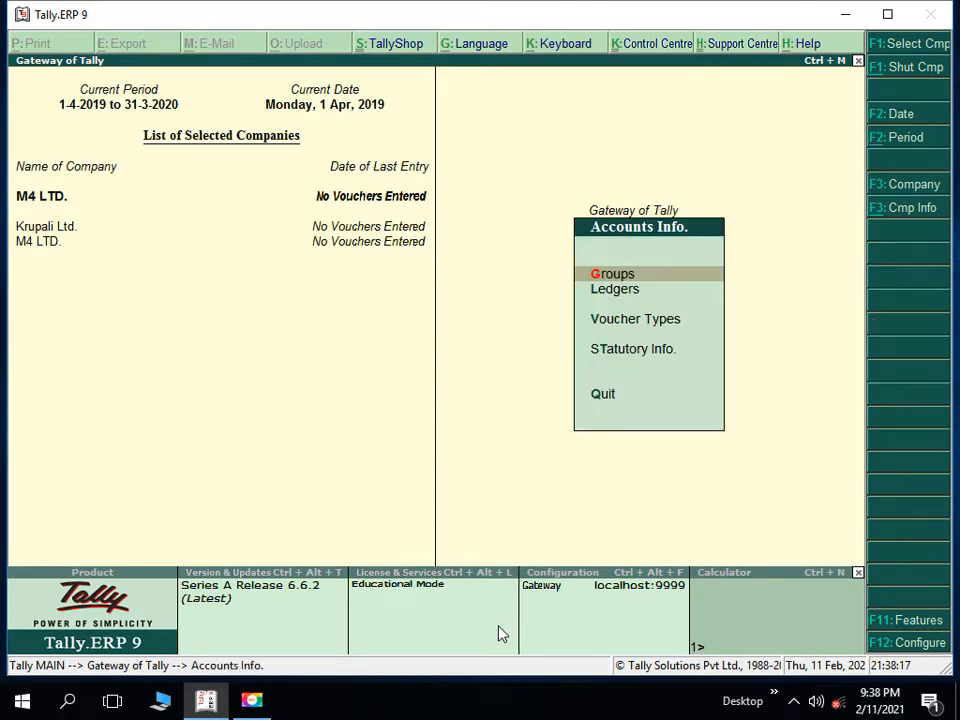
key("Down")
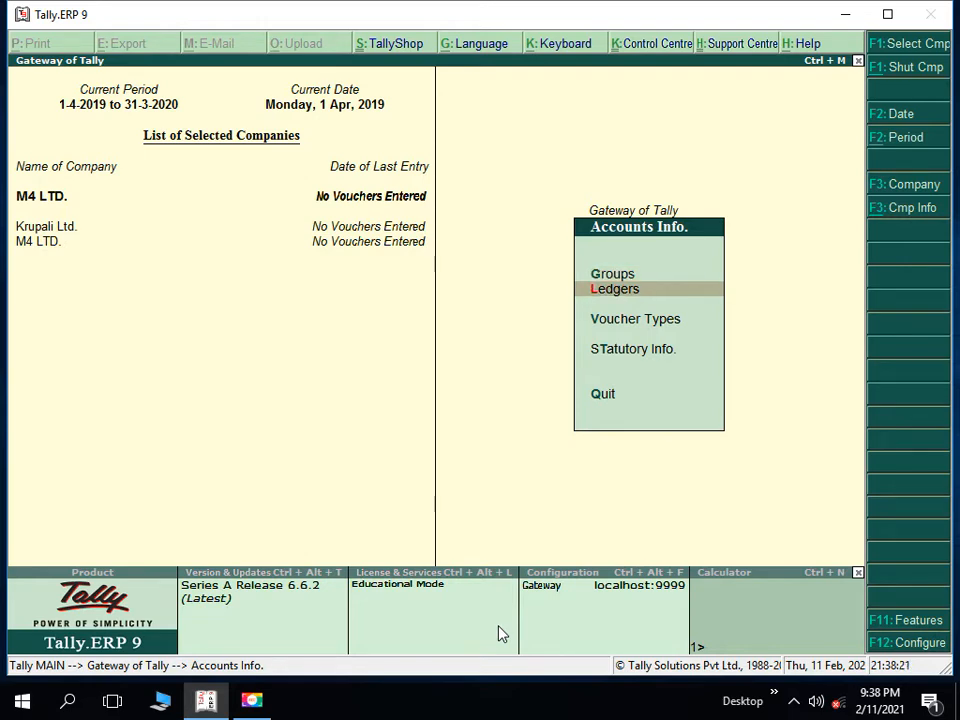
key("Return")
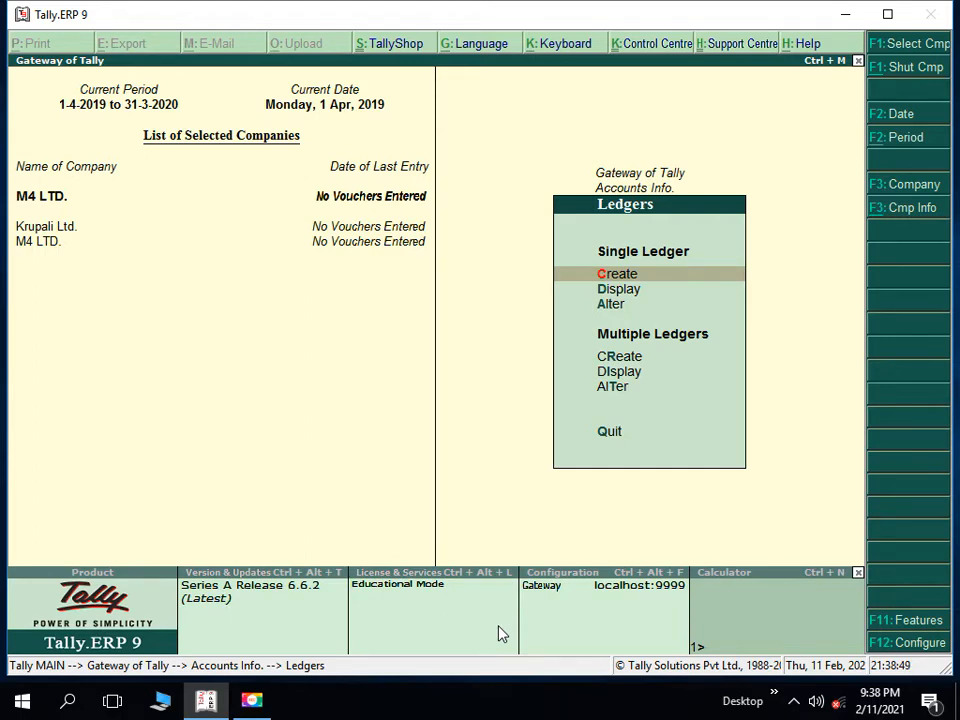
key("Return")
type("P")
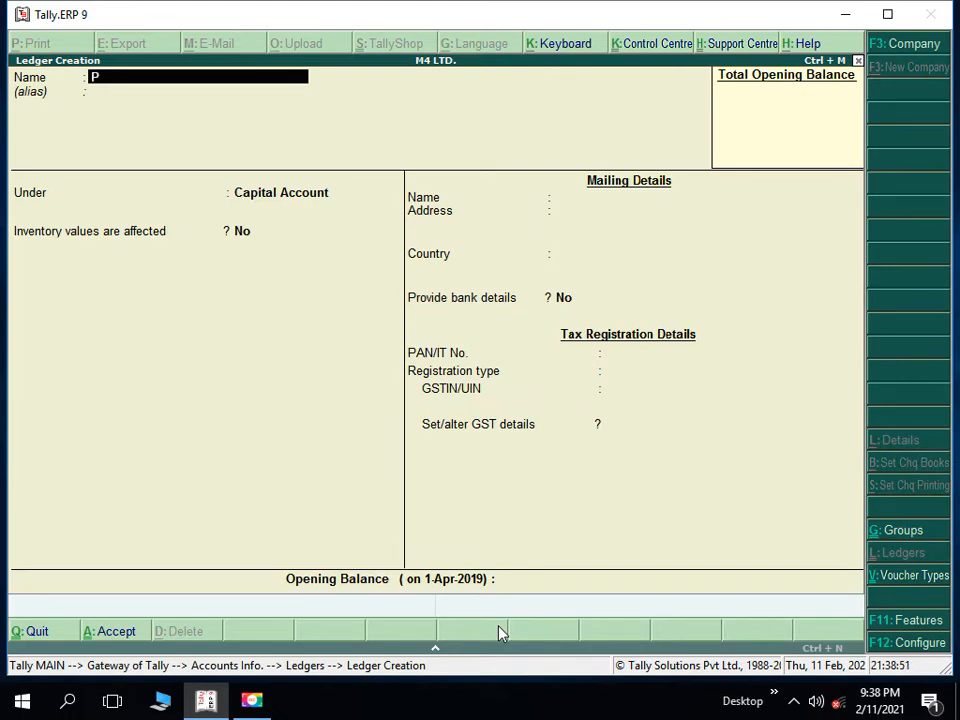
type("URCHASEA")
key("BackSpace")
type("A/C")
key("Return")
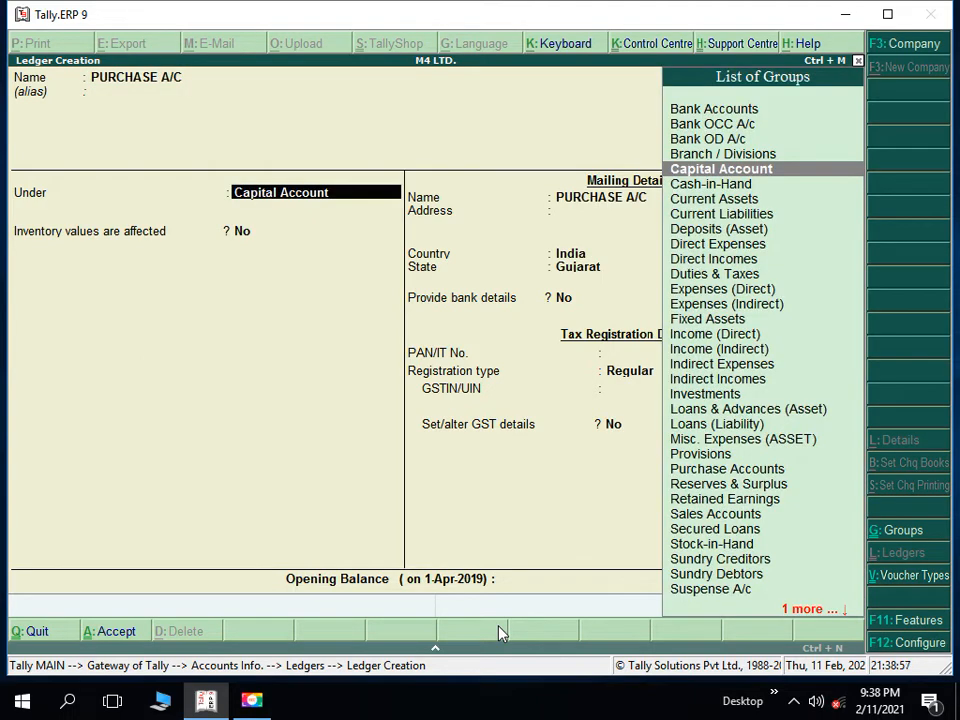
type("PU")
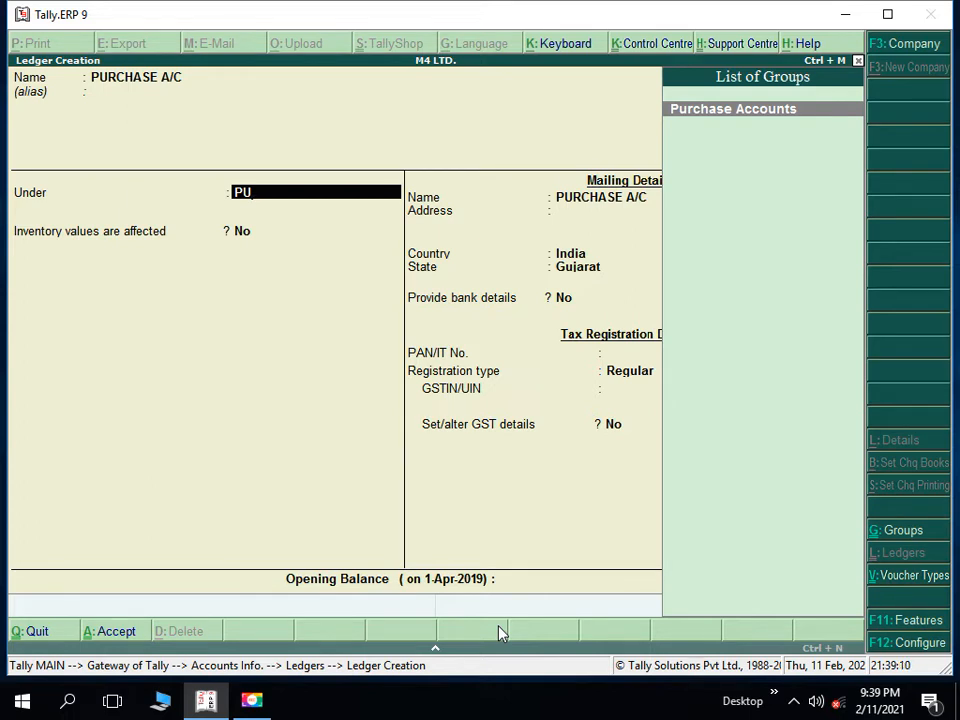
key("Return")
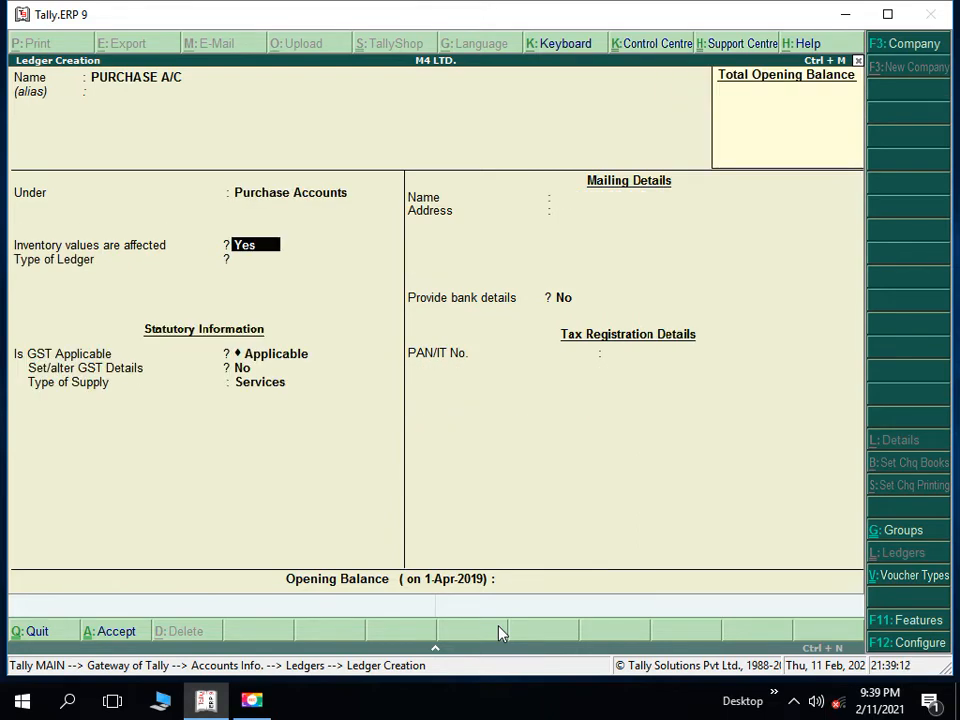
Step: Keep inventory values affected at Yes, set the type of ledger to Not Applicable, and leave GST as Applicable
key("Return")
key("Return")
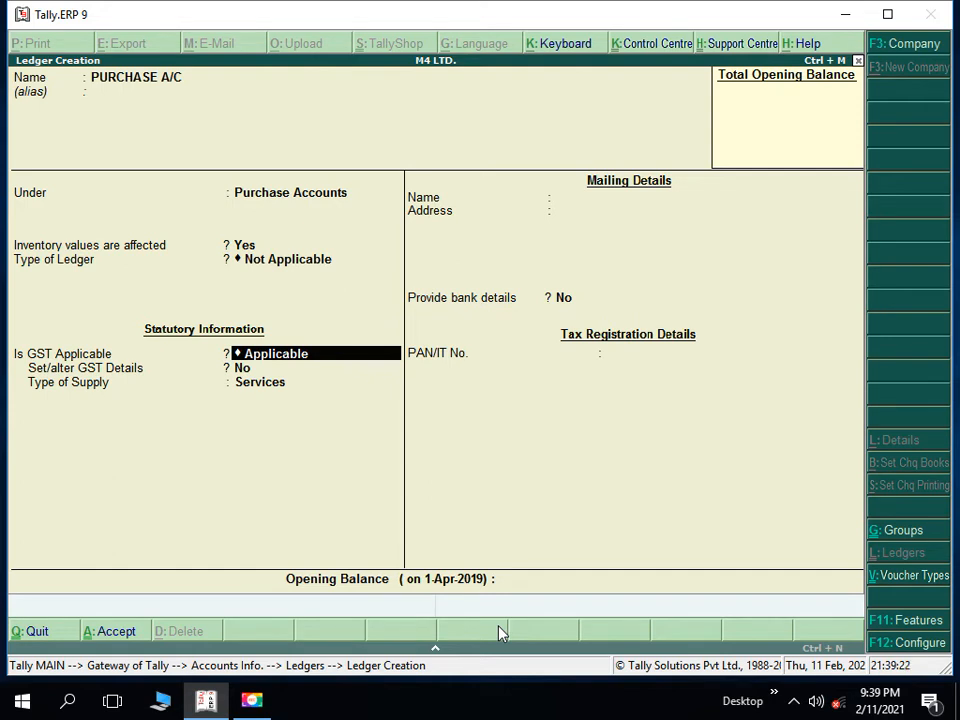
key("Return")
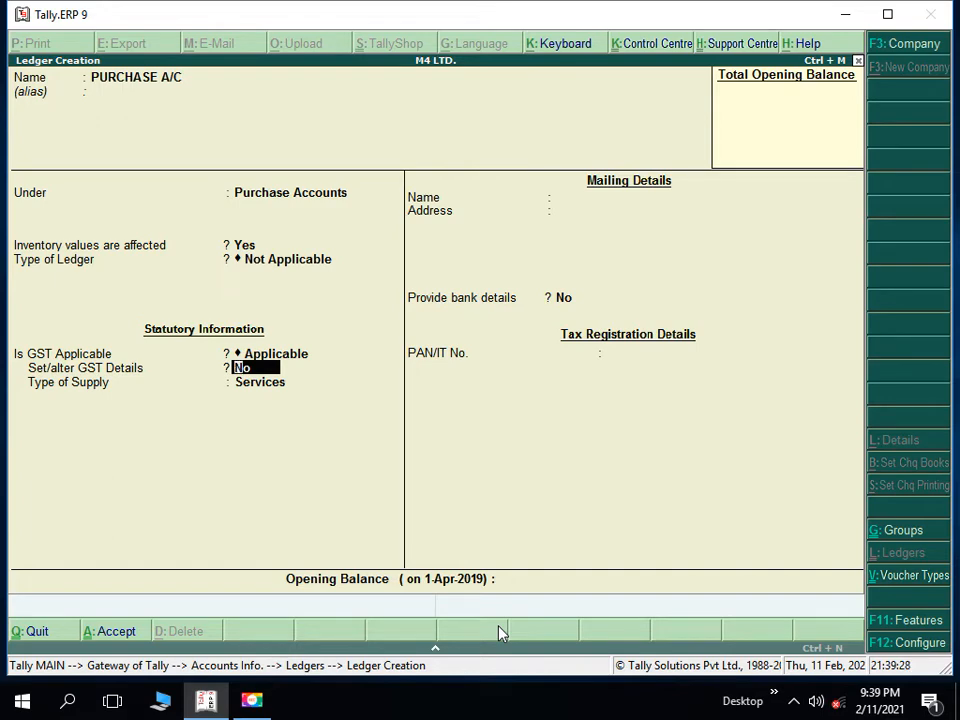
type("y")
key("Return")
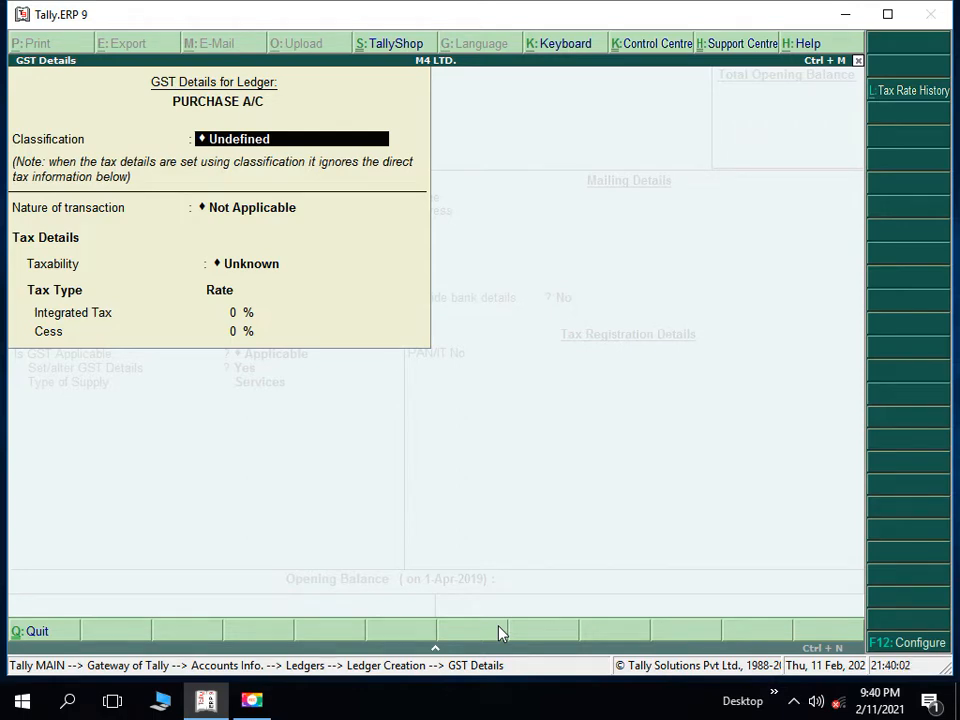
key("Escape")
key("Escape")
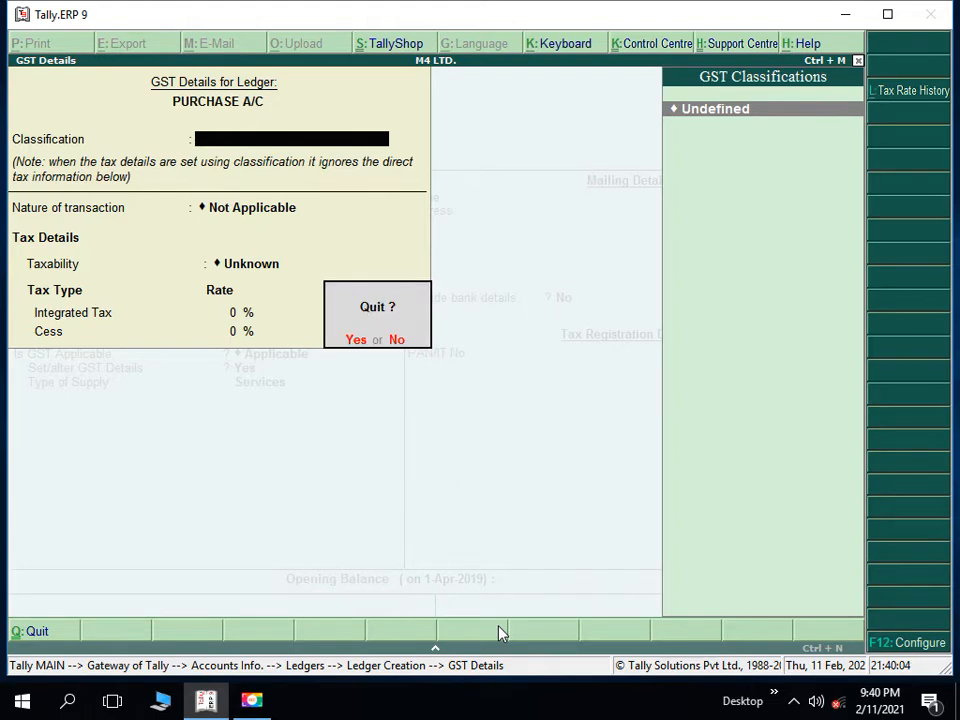
key("y")
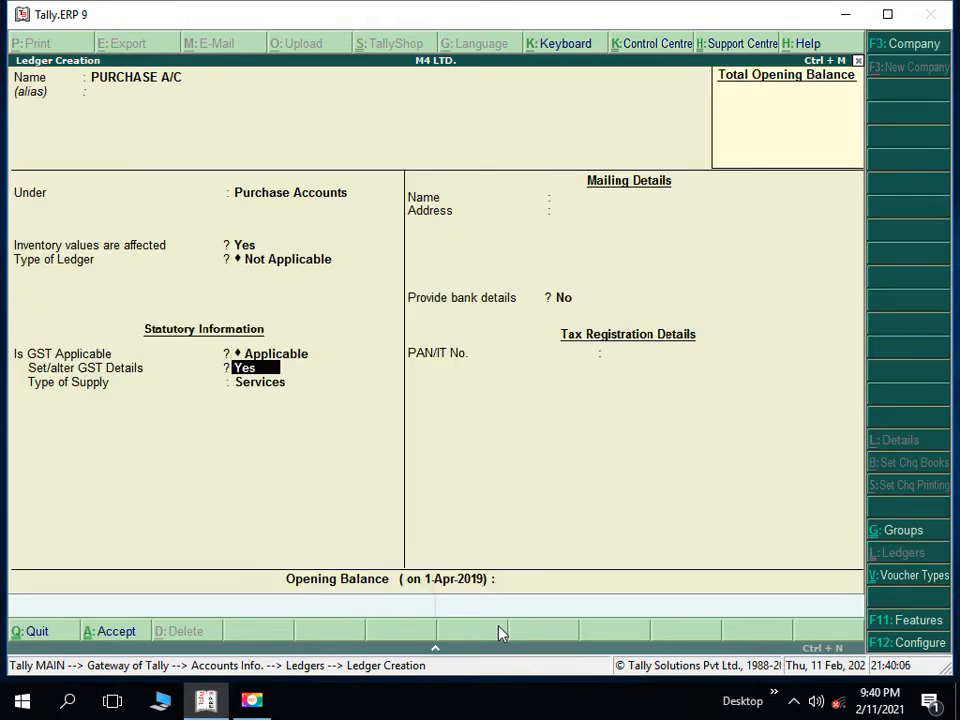
Step: Set Set/alter GST Details to No and Type of Supply to Goods, and save the PURCHASE A/C ledger
type("n")
key("Return")
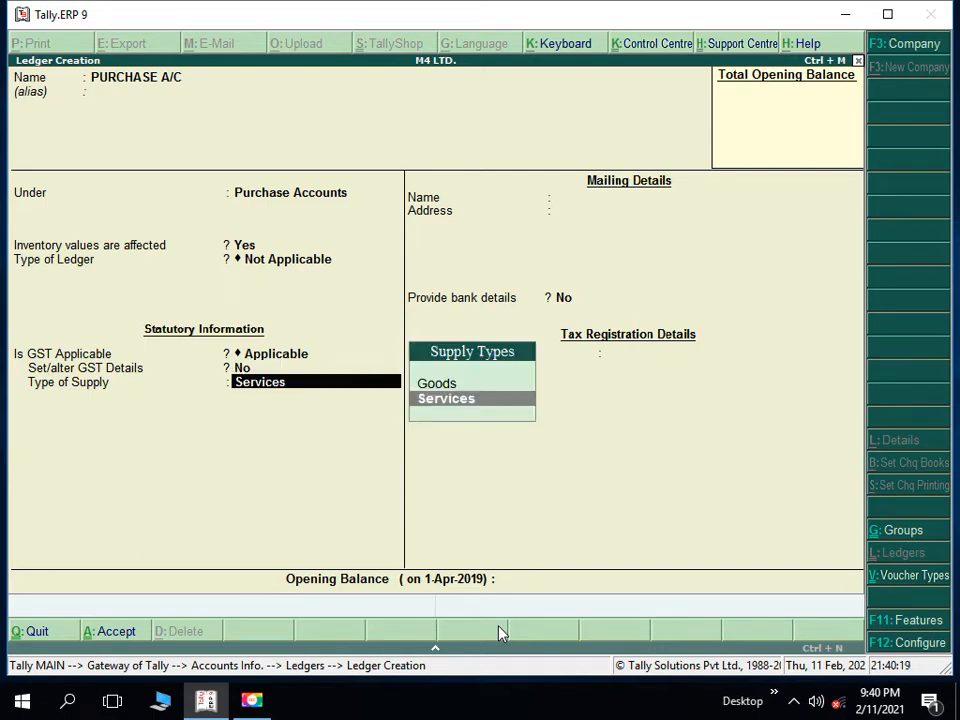
key("Up")
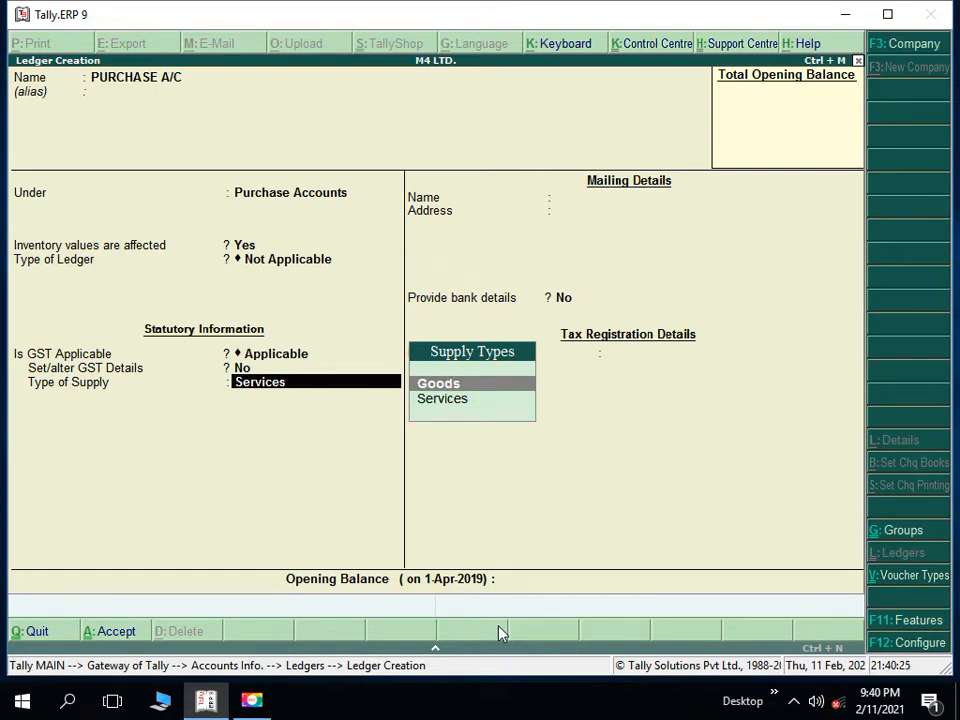
key("Return")
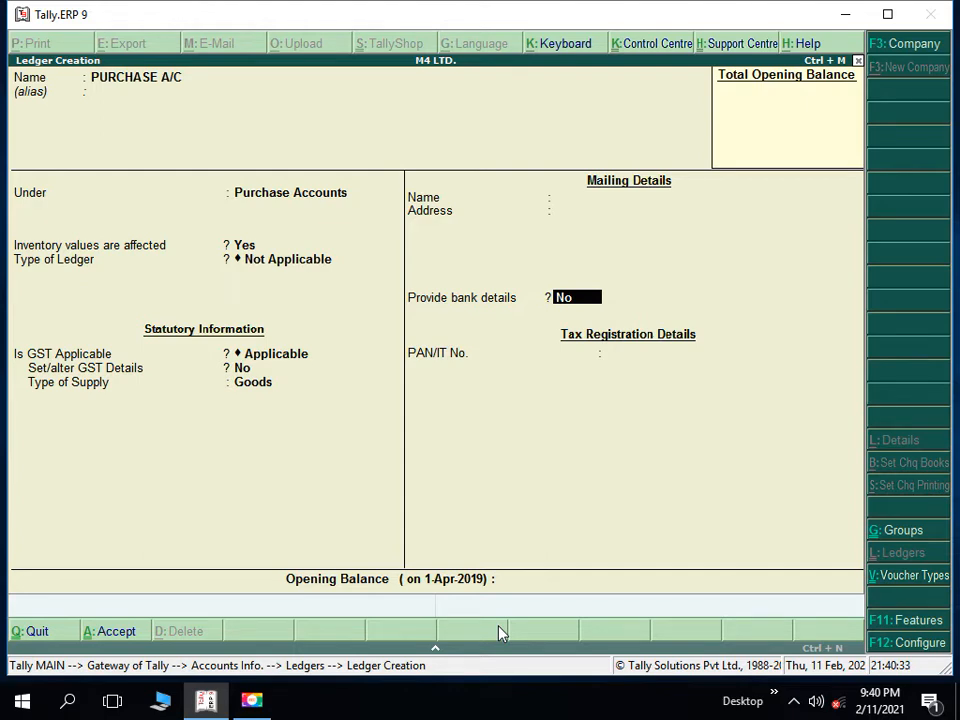
key("ctrl+a")
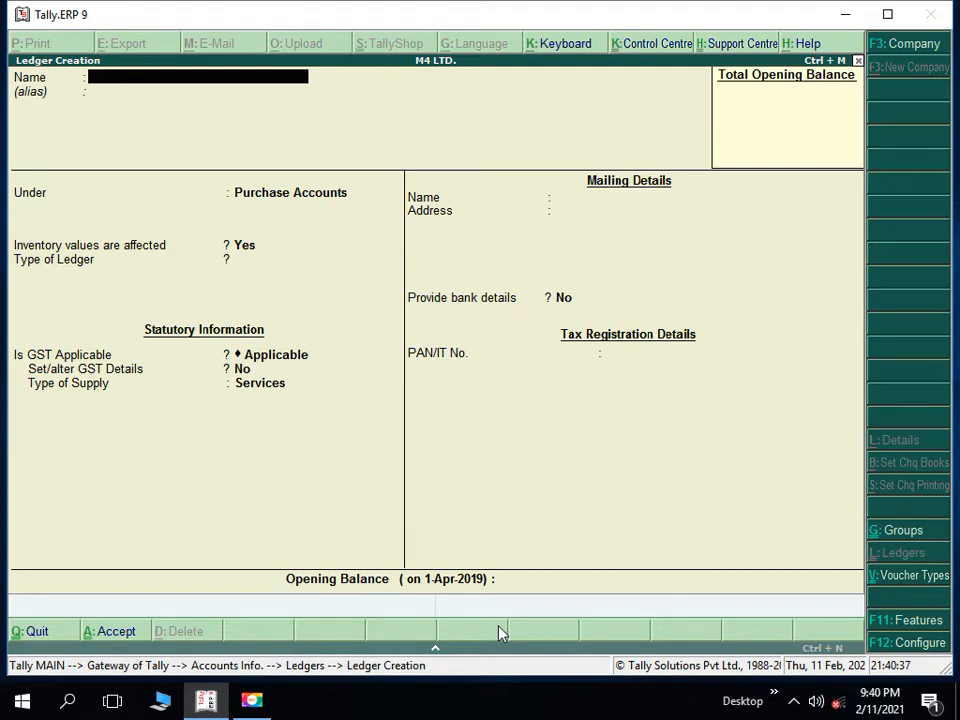
Step: Name the next ledger SALES A/C and place it under the Sales Accounts group
type("SALES A/C")
key("Return")
key("Return")
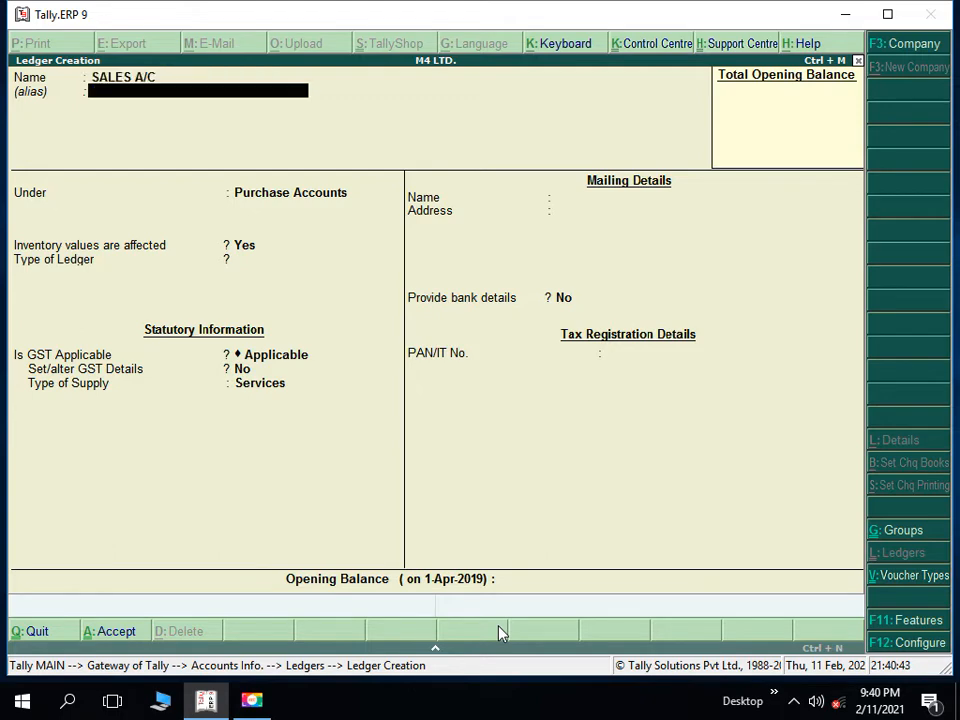
type("SA")
key("Return")
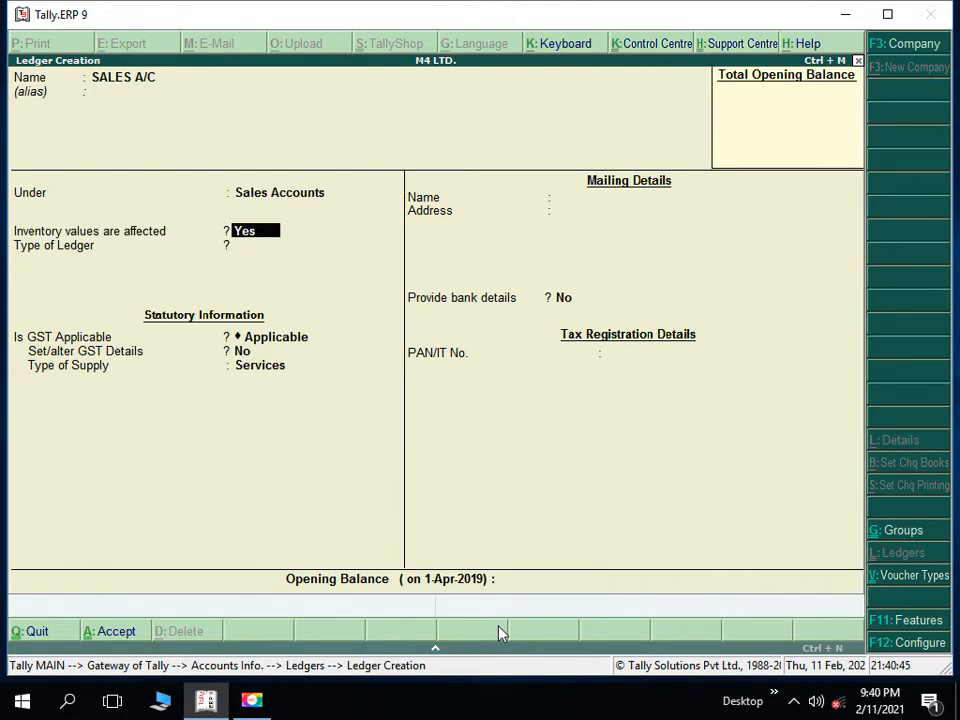
Step: Accept Yes for inventory values, Not Applicable ledger type, GST Applicable and No for GST details, set supply to Goods, and save SALES A/C
key("Return")
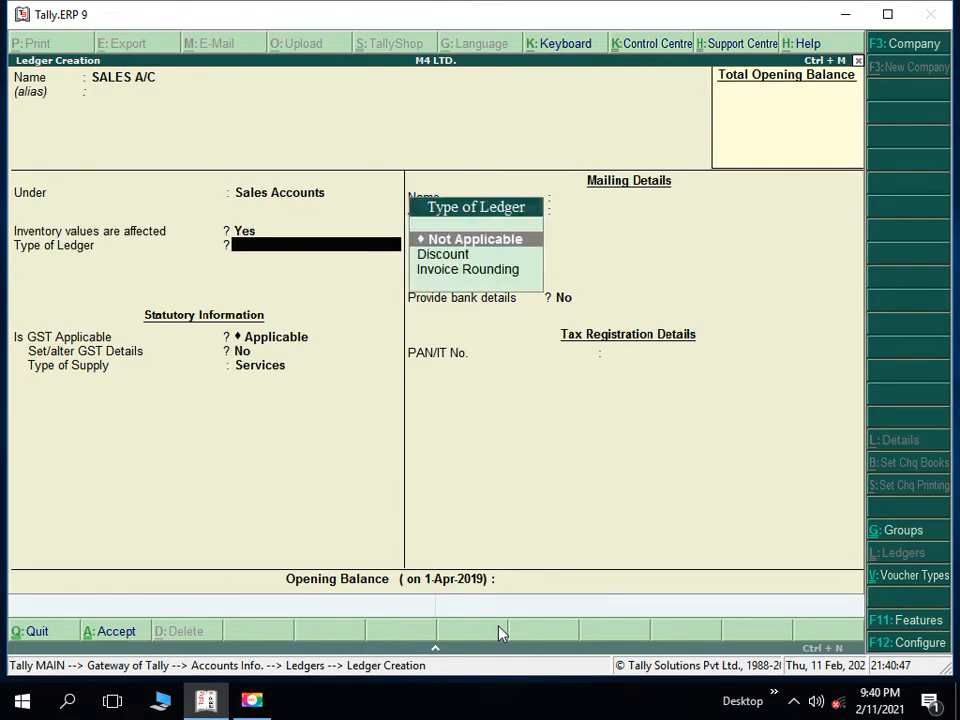
key("Return")
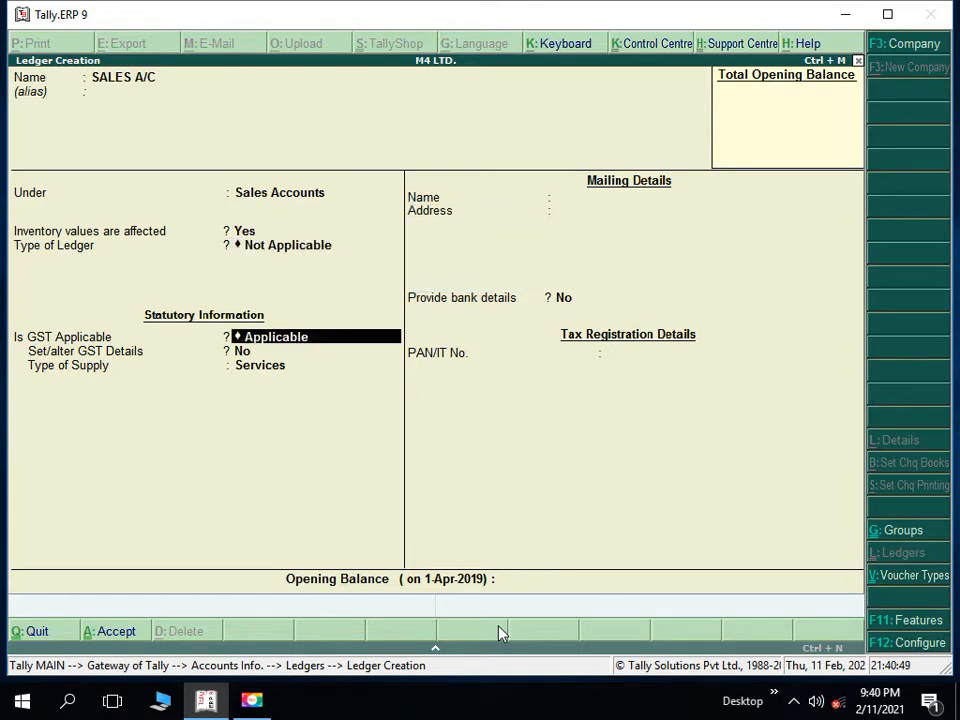
key("Return")
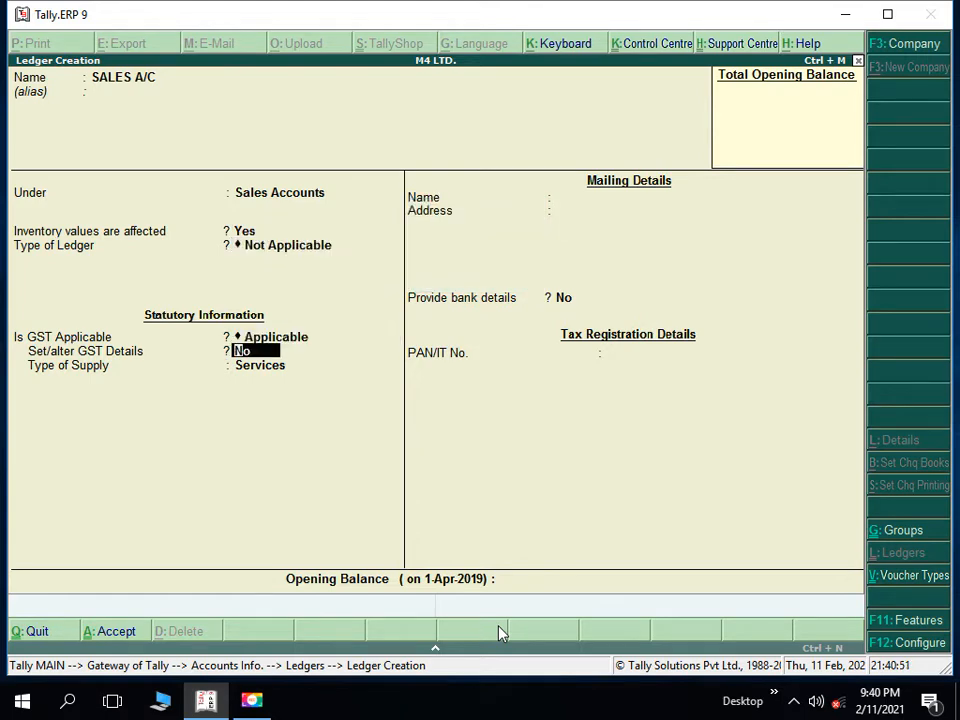
key("Return")
key("Up")
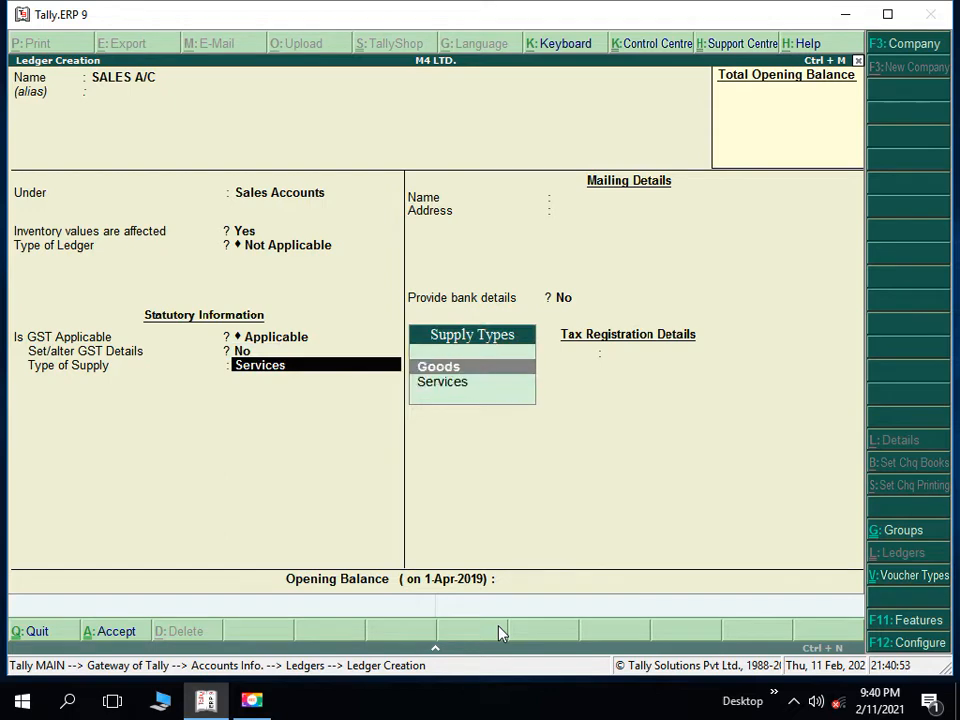
key("Return")
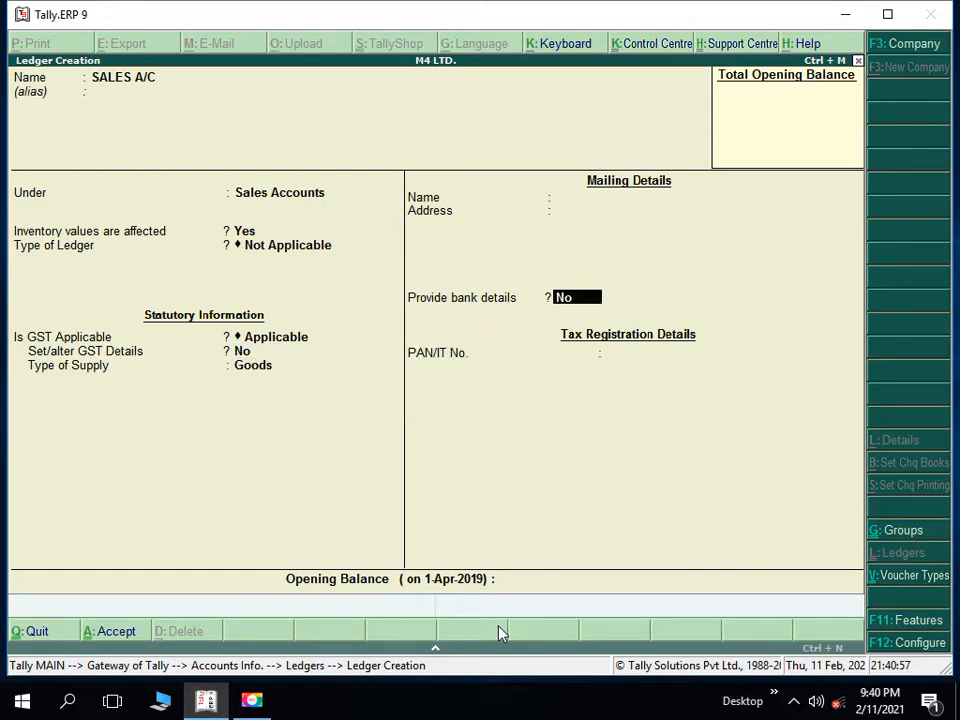
key("ctrl+a")
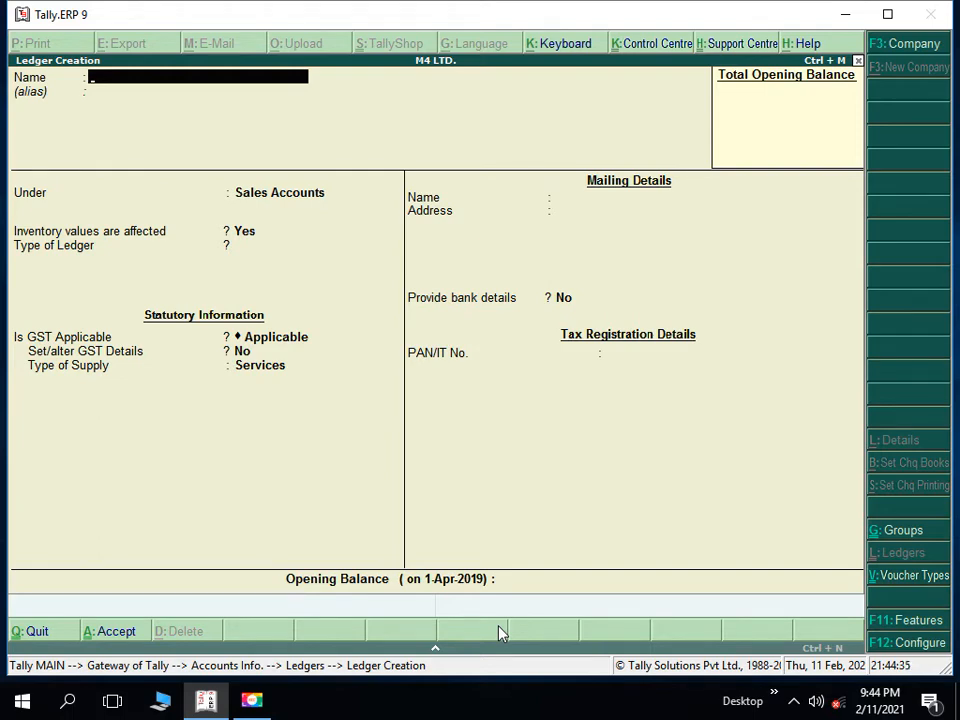
Step: Name the next ledger SGST A/C and place it under the Duties & Taxes group
type("SGST A/C")
key("Return")
key("Return")
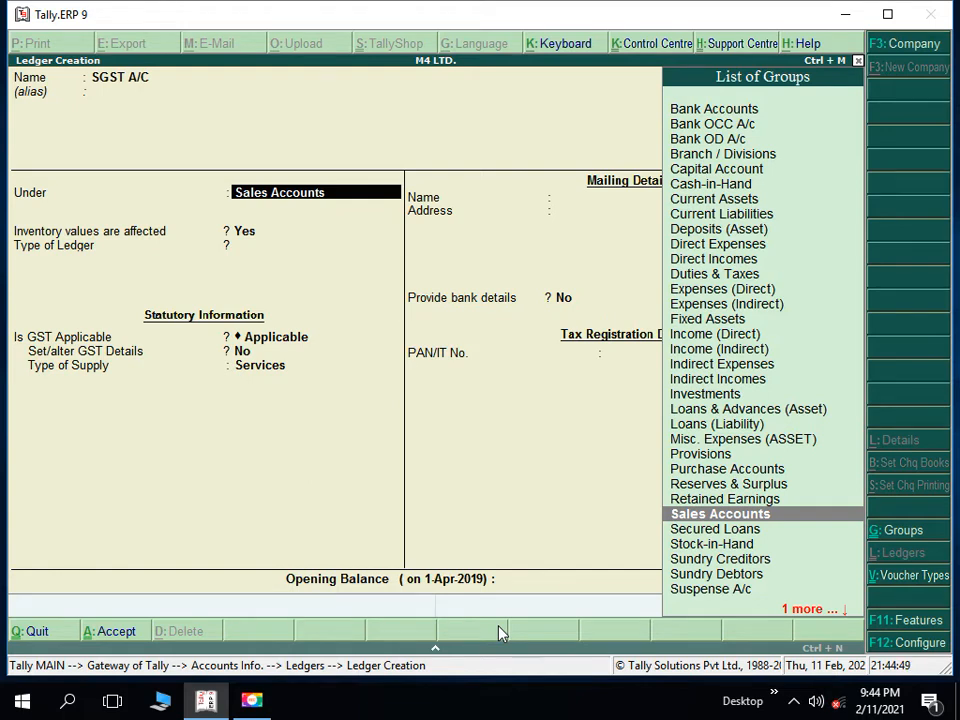
type("DU")
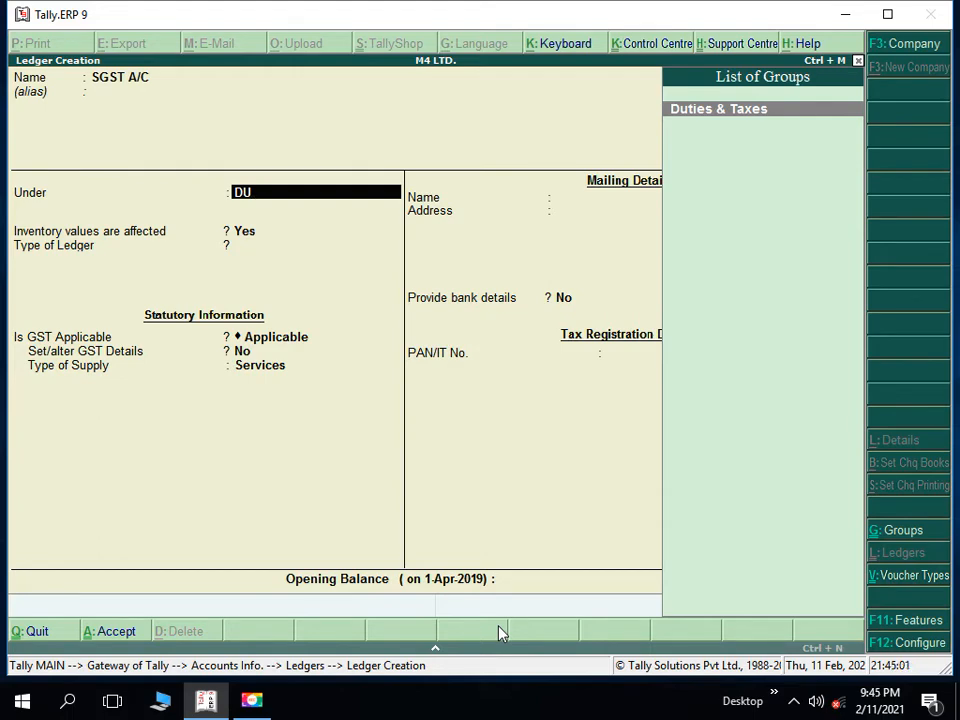
key("Return")
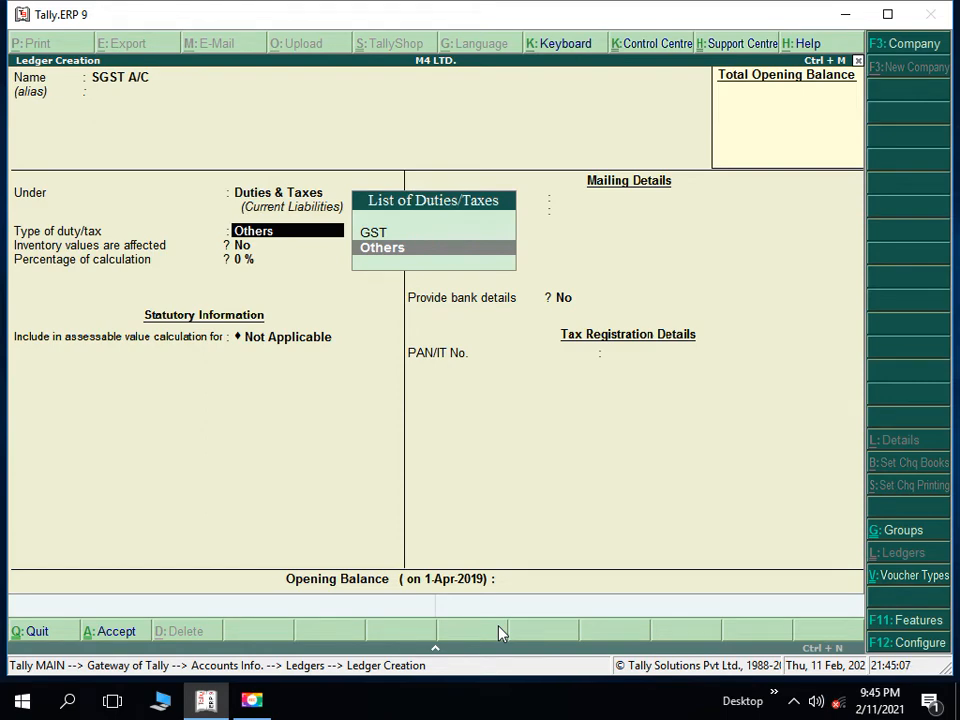
Step: Set the SGST A/C ledger's duty type to GST and tax type to State Tax, and save it
key("Up")
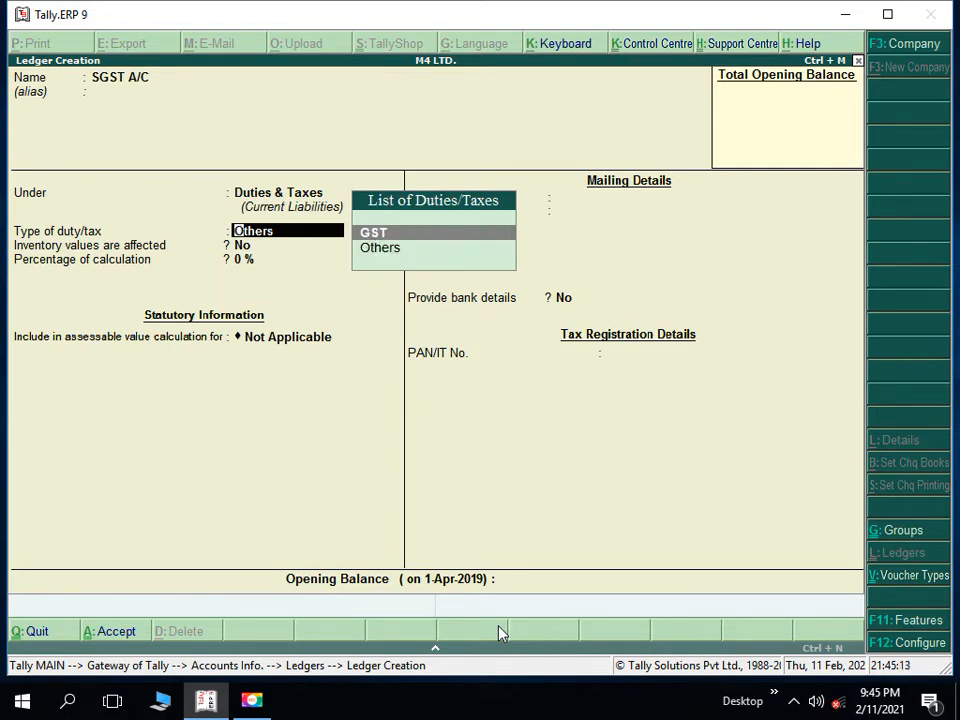
key("Return")
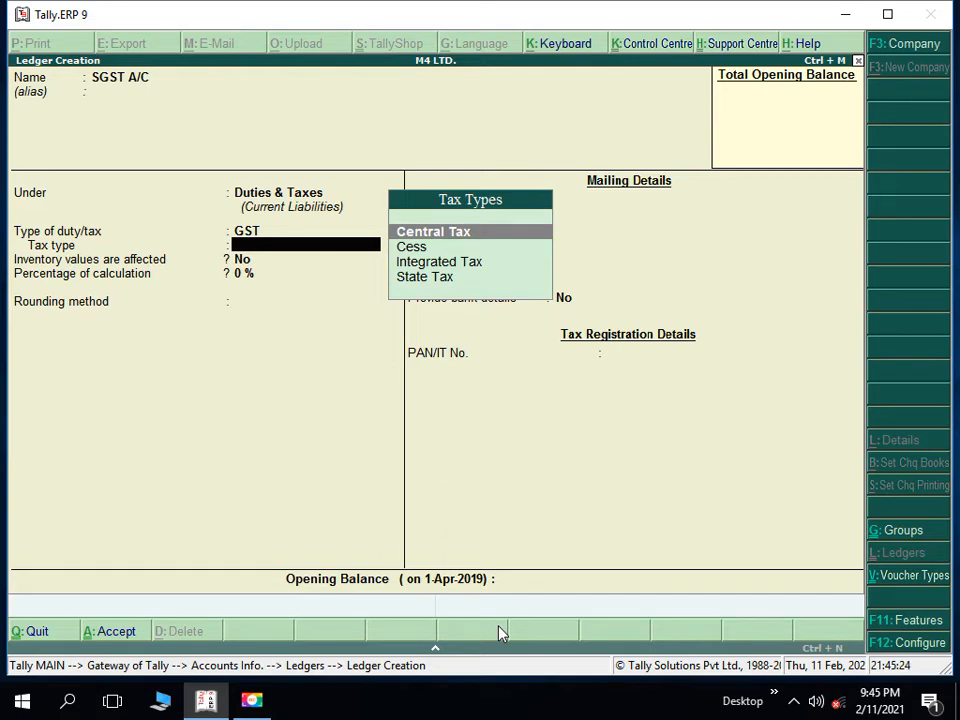
key("Down")
key("Down")
key("Down")
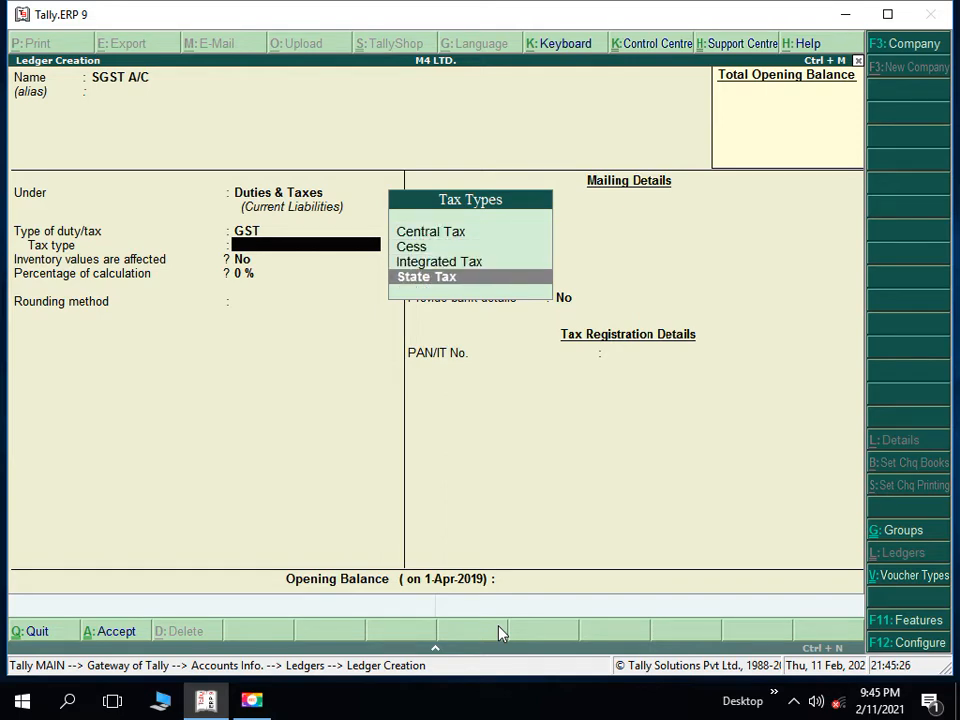
key("Return")
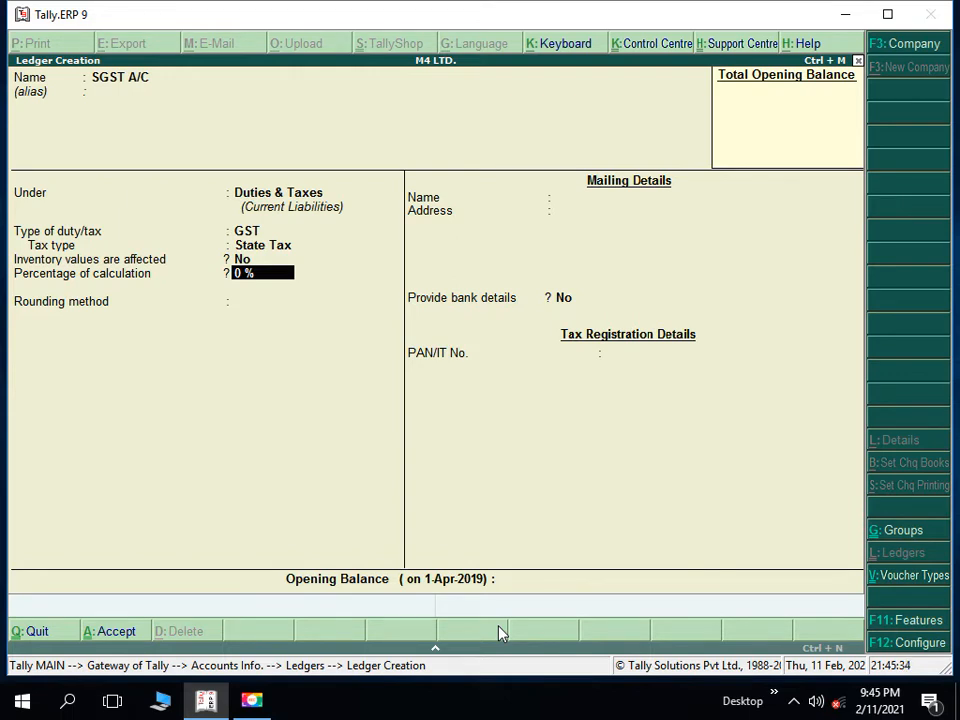
key("ctrl+a")
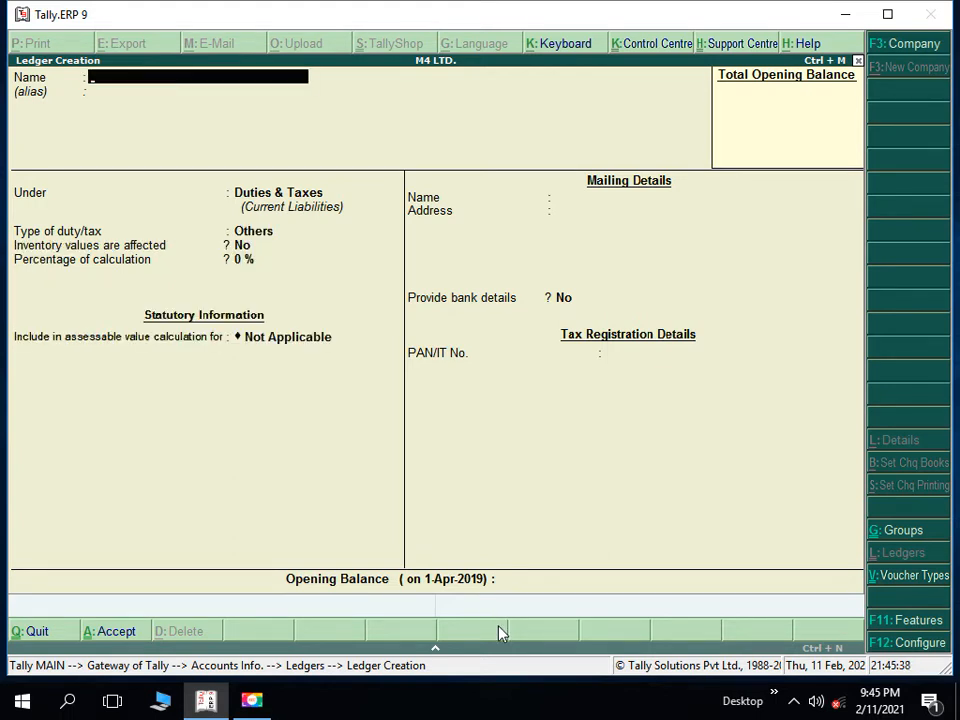
Step: Create the CGST A/C ledger under Duties & Taxes with duty type GST and tax type Central Tax
type("CGST A/C")
key("Return")
key("Return")
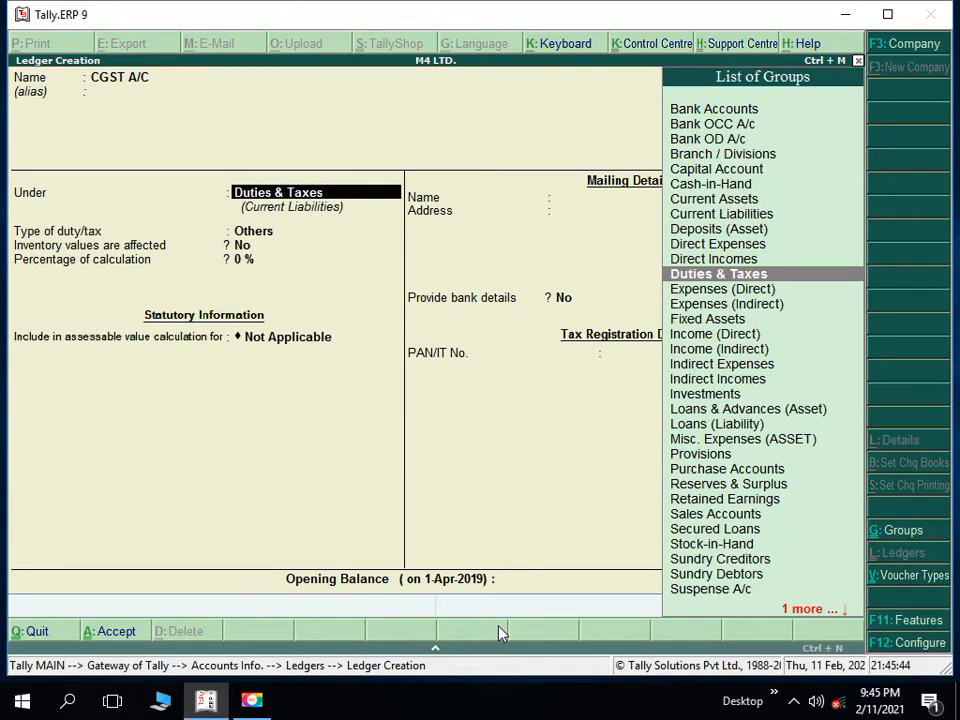
key("Return")
key("Up")
key("Return")
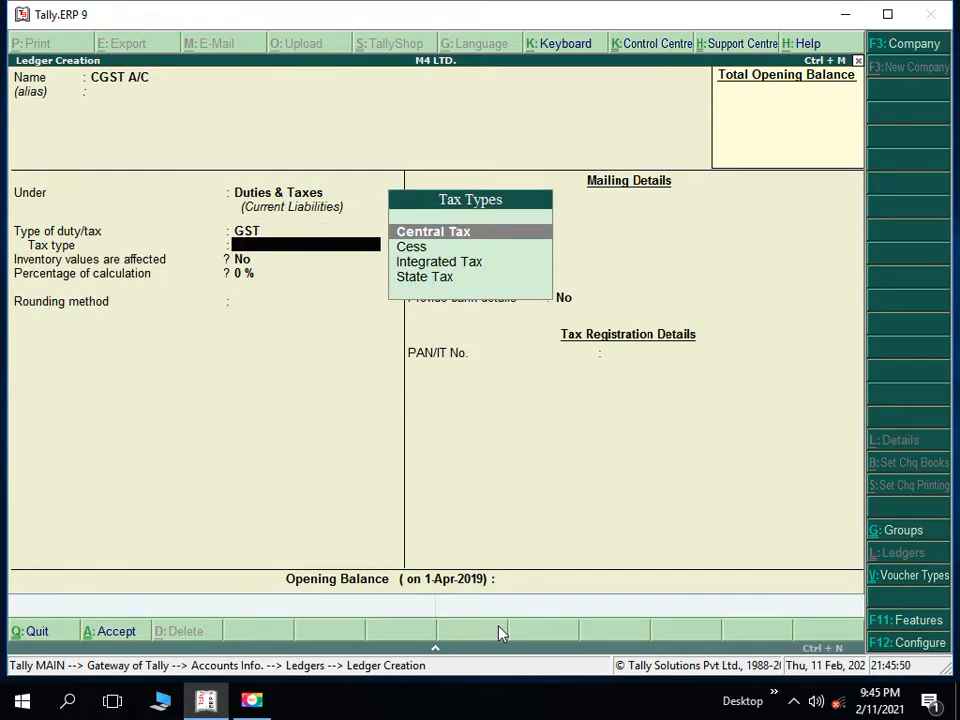
key("Return")
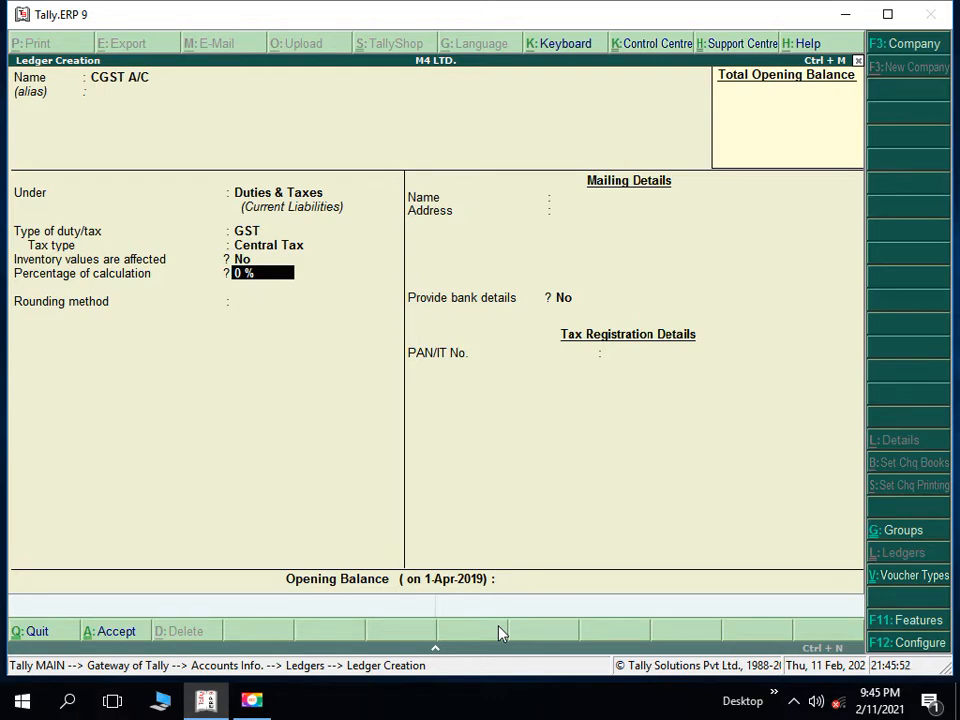
key("ctrl+a")
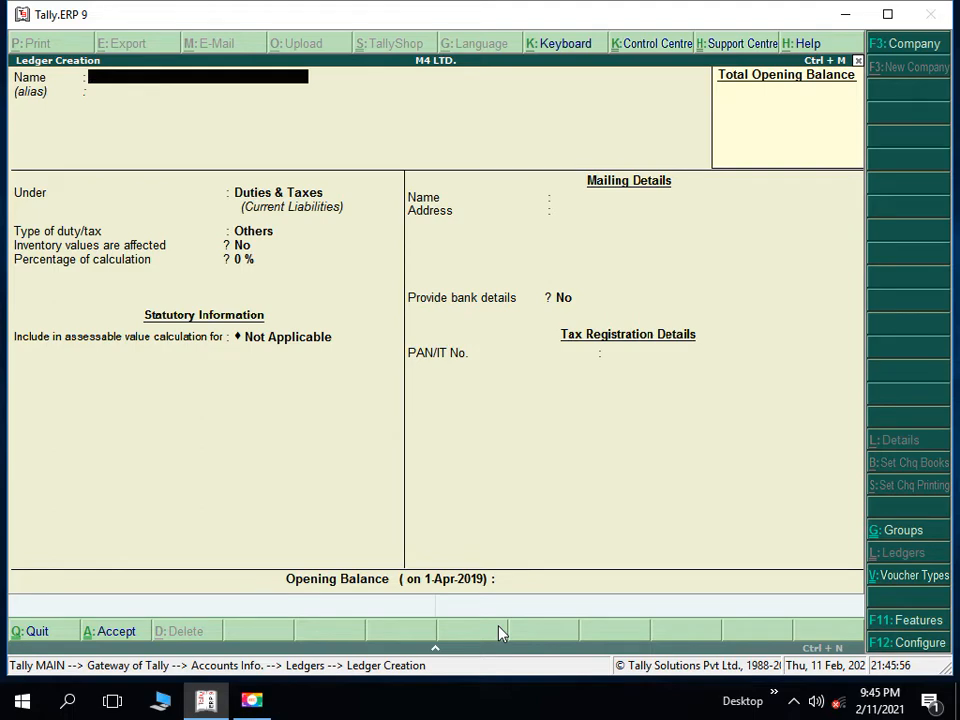
Step: Name the next ledger IGST A/C, keep it under Duties & Taxes, and set its duty type to GST
type("IGST A/C")
key("Return")
key("Return")
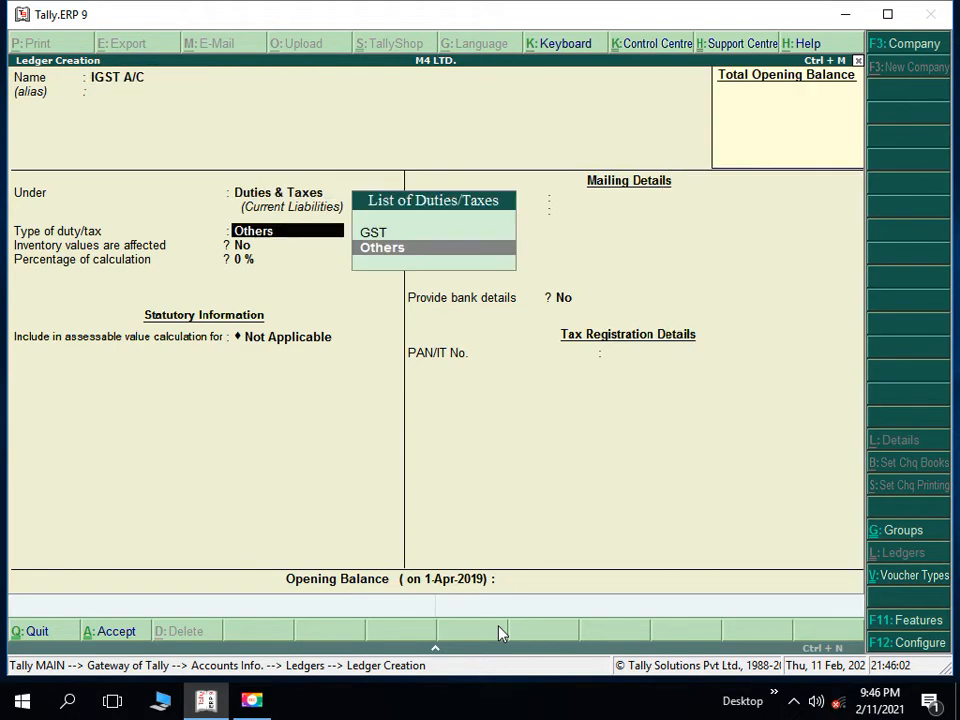
key("Up")
key("Return")
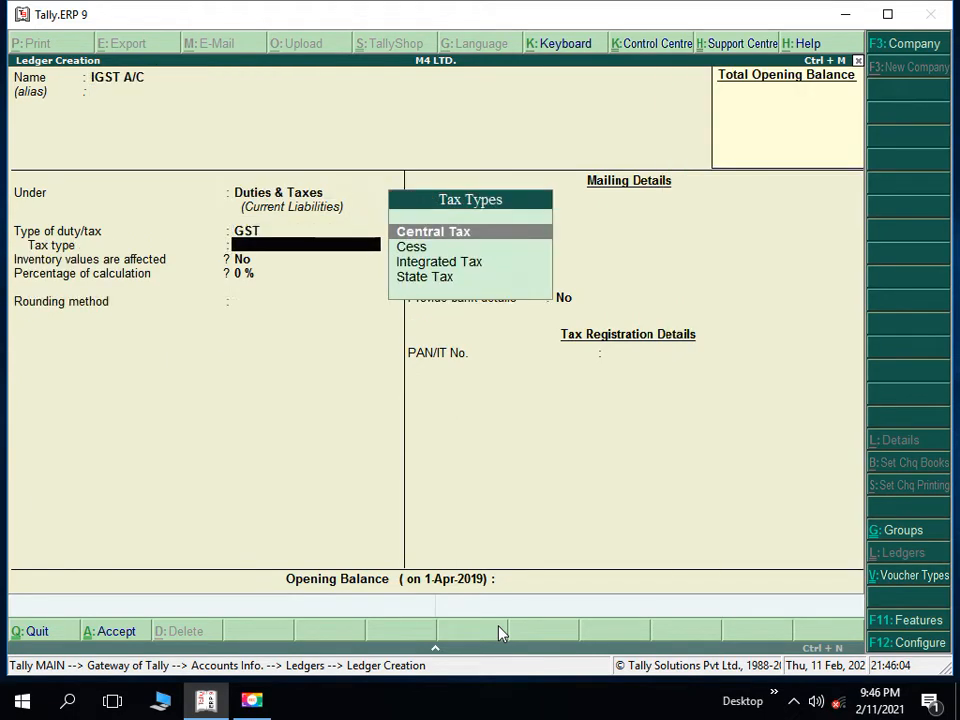
Step: Set the tax type to Integrated Tax with rounding method Not Applicable, save IGST A/C, and leave ledger creation
key("Down")
key("Down")
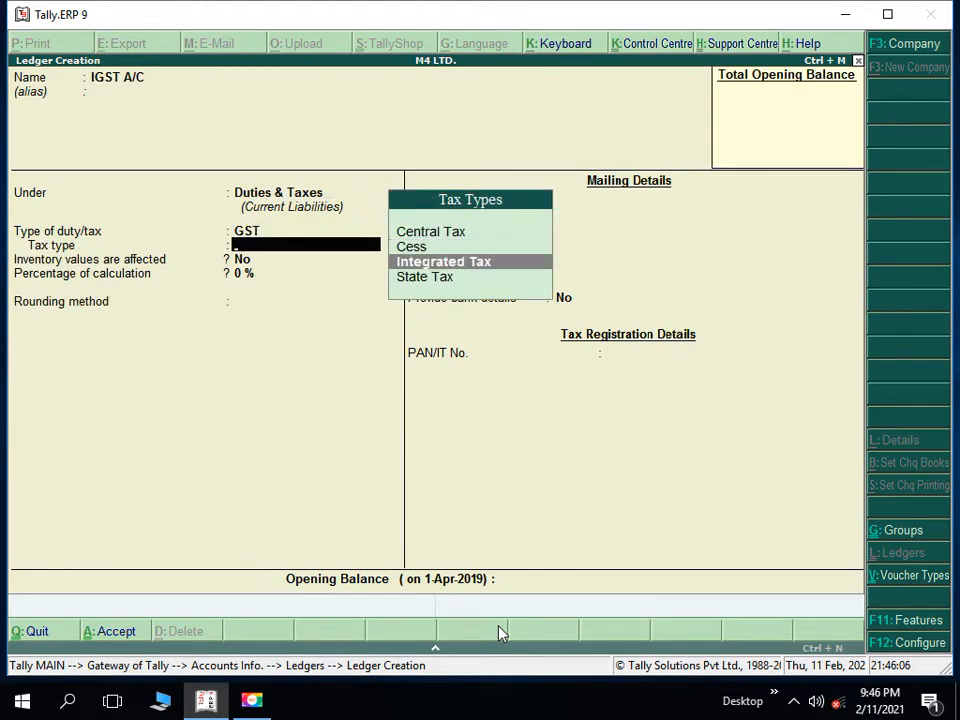
key("Return")
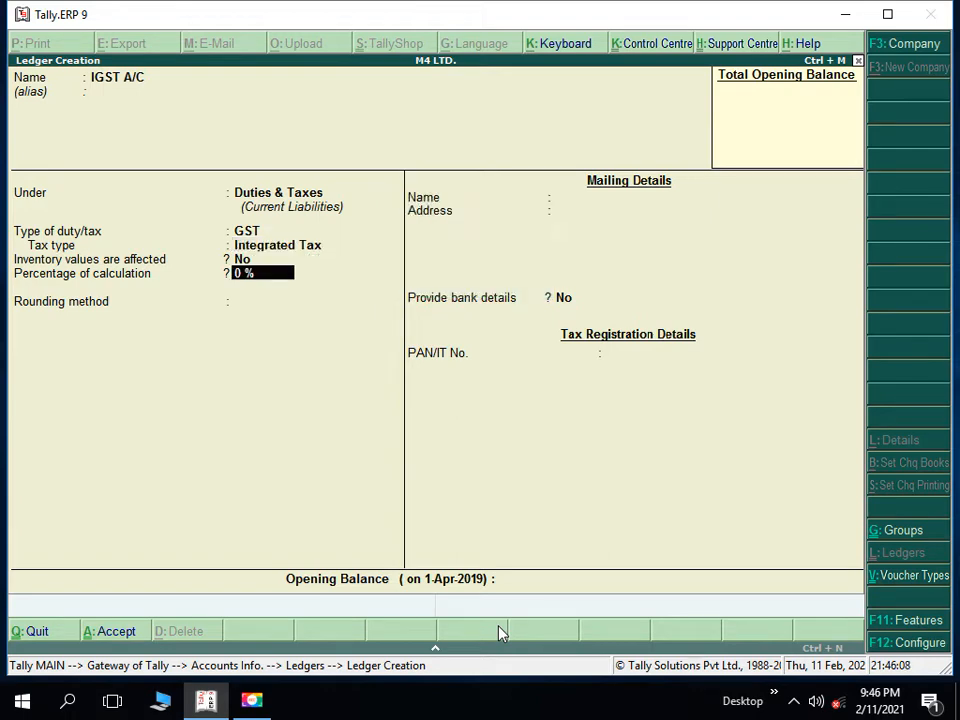
key("Return")
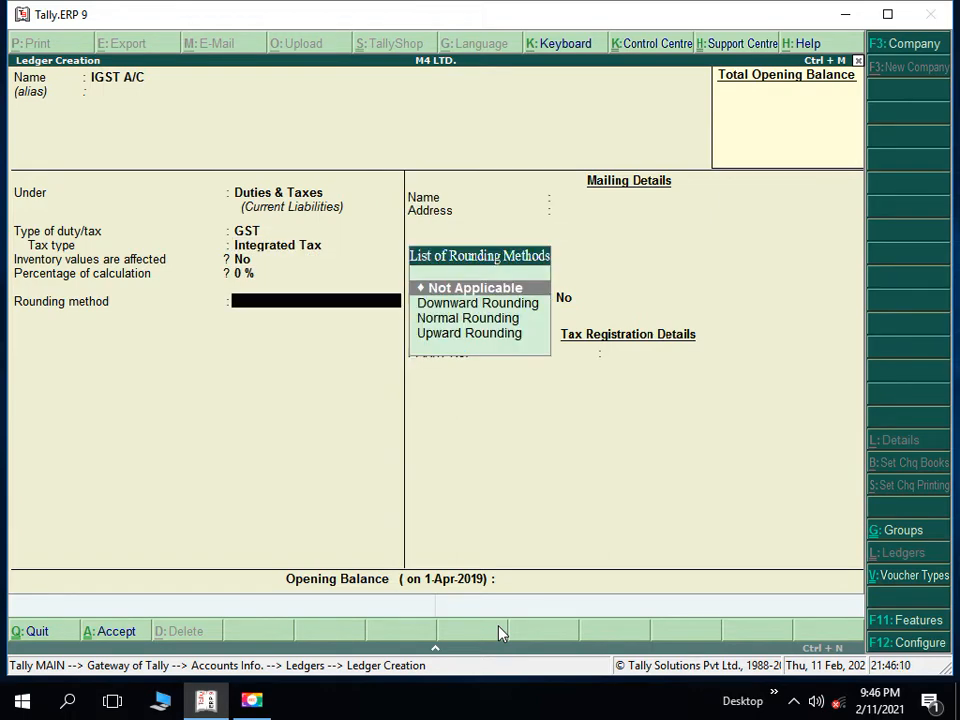
key("Return")
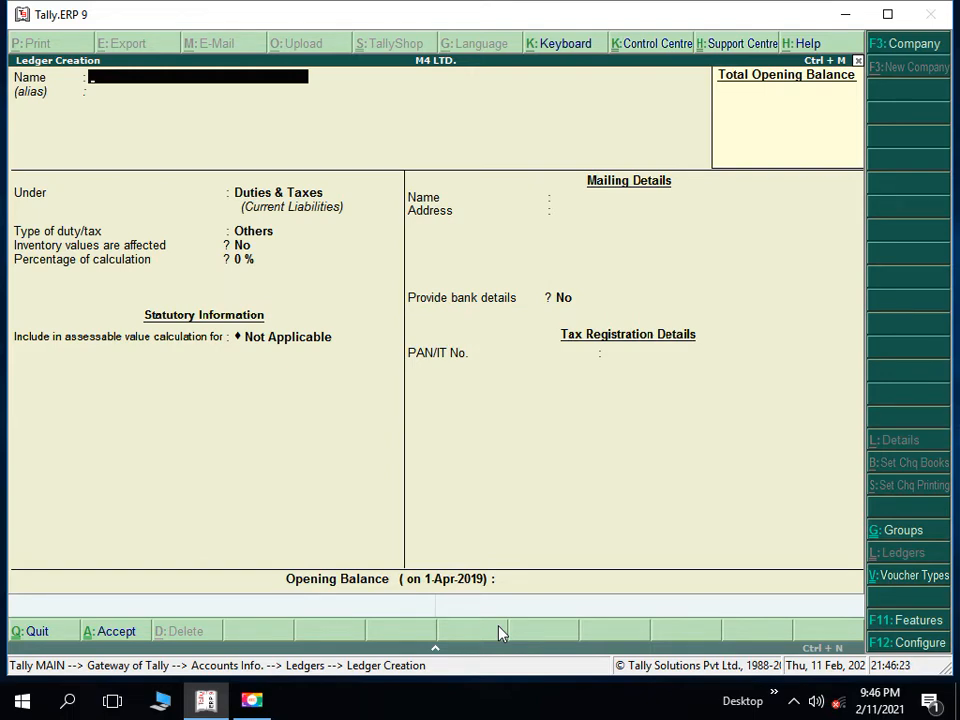
key("Escape")
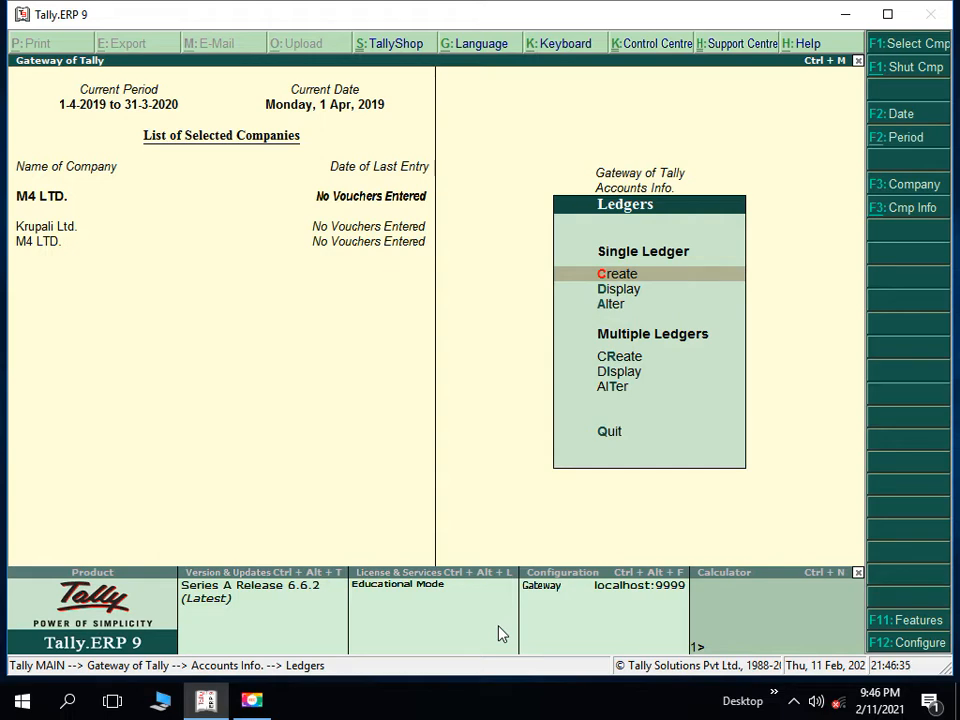
Step: Start a new single ledger named SUPPLIER A and place it under the Sundry Creditors group
key("Return")
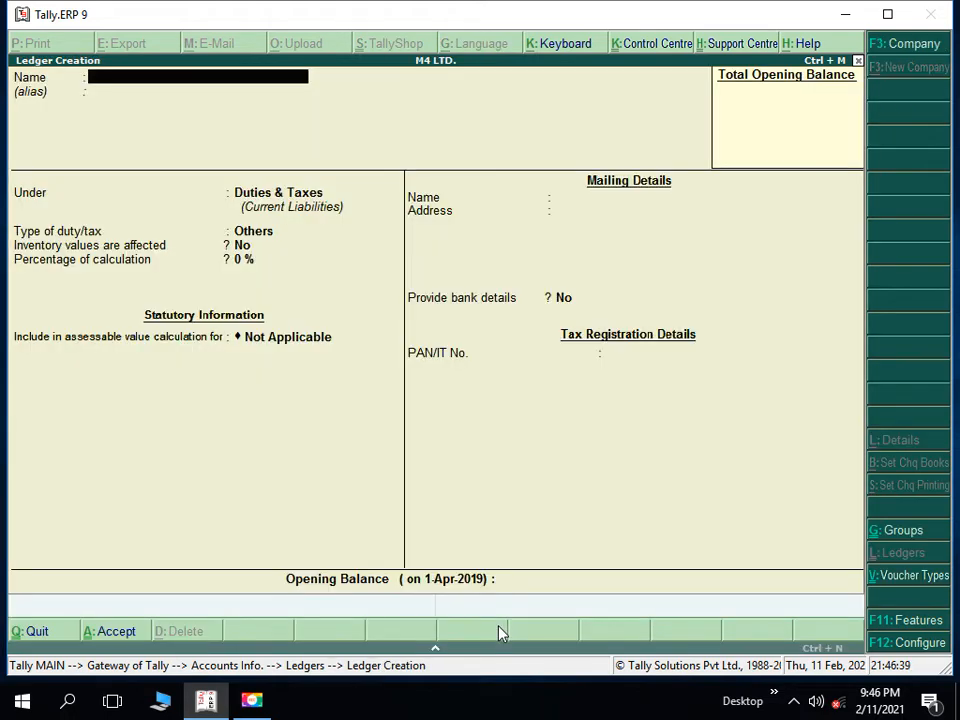
type("SUPPLIER A")
key("Return")
key("Return")
type("S")
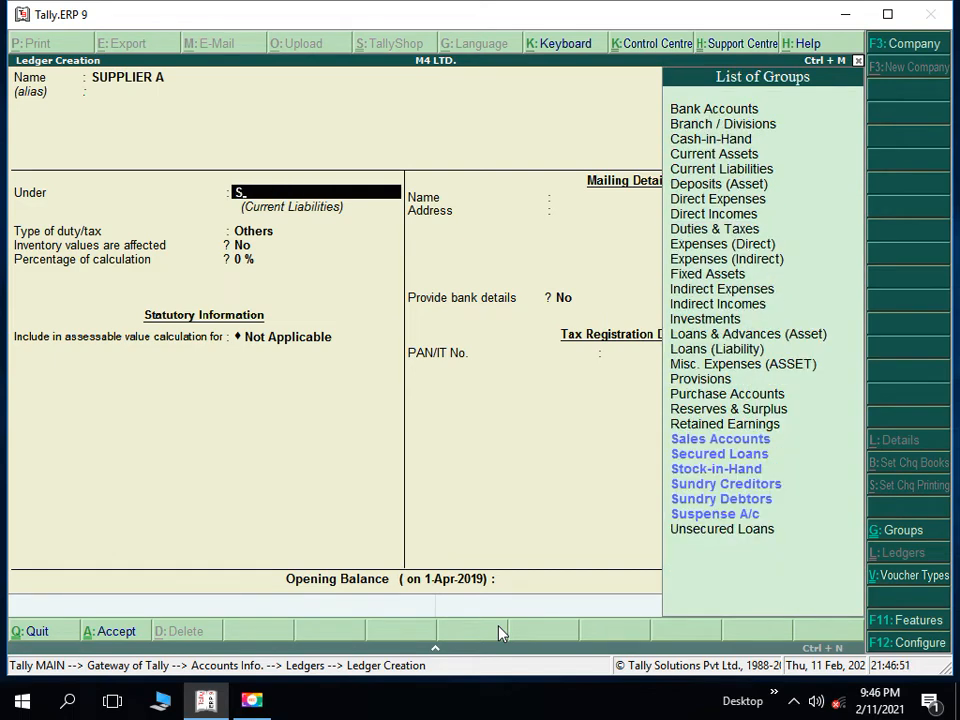
type("U")
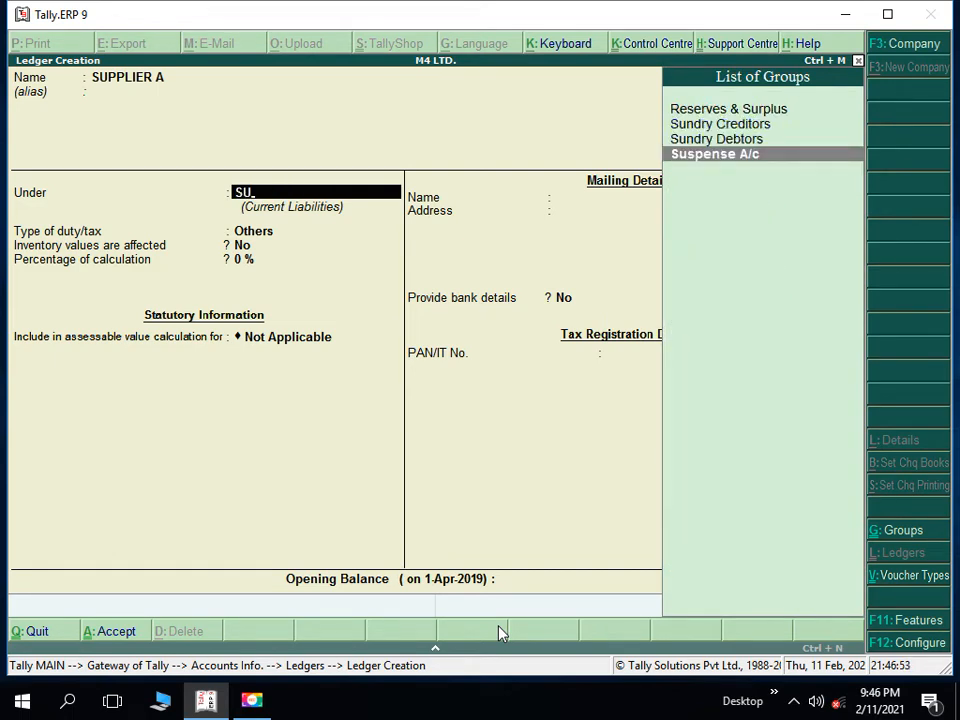
key("Up")
key("Up")
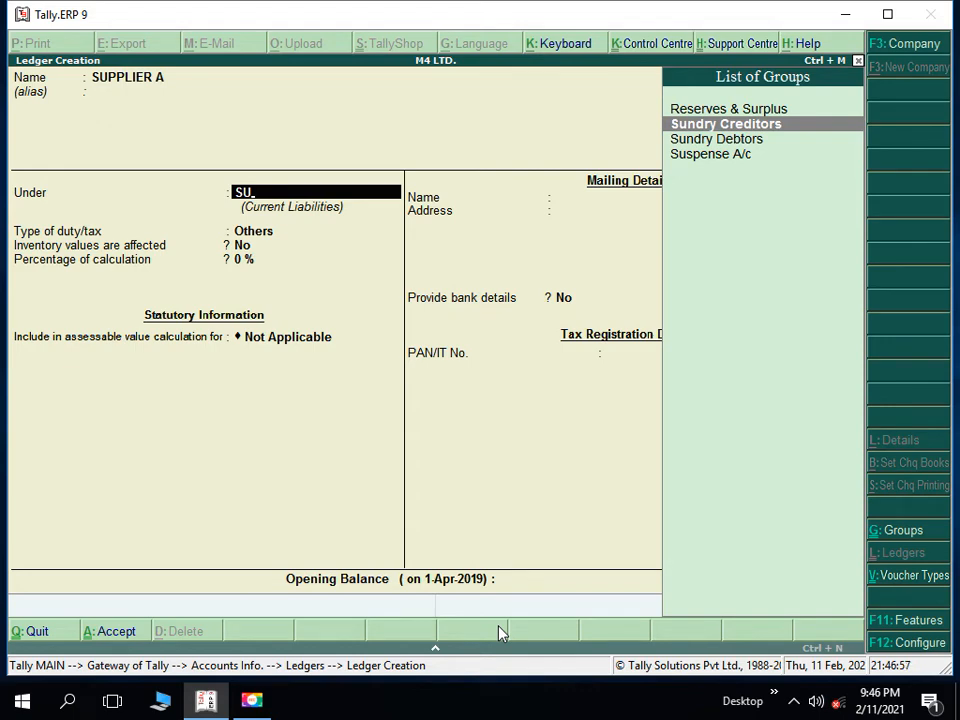
key("Return")
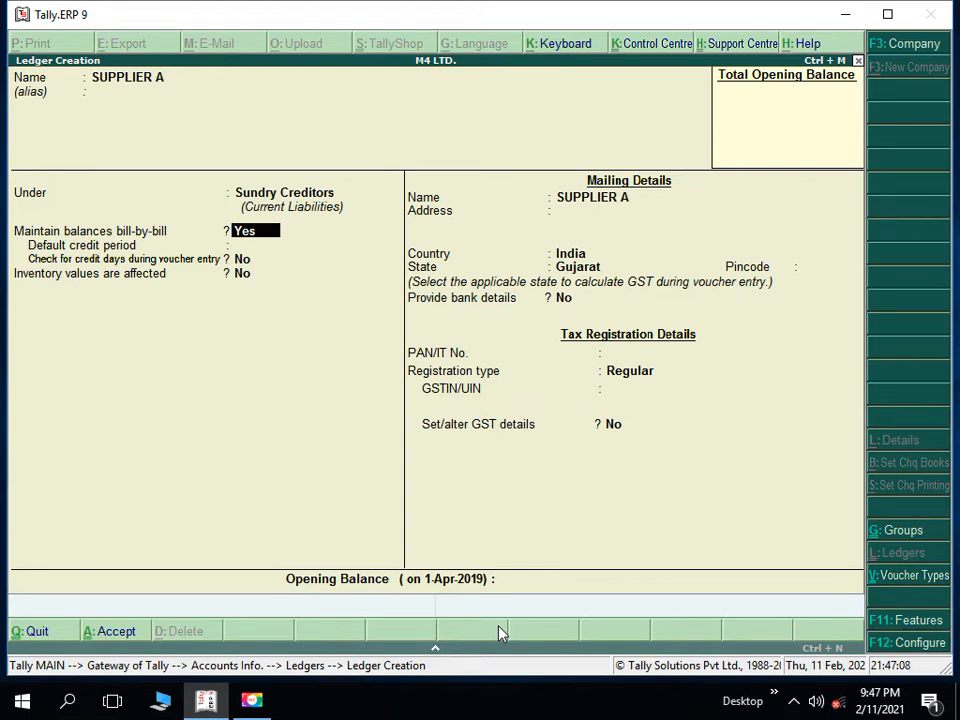
Step: Accept bill-by-bill balances Yes, country India, state Gujarat and bank details No for SUPPLIER A, leaving credit period, address and pincode blank
key("Return")
key("Return")
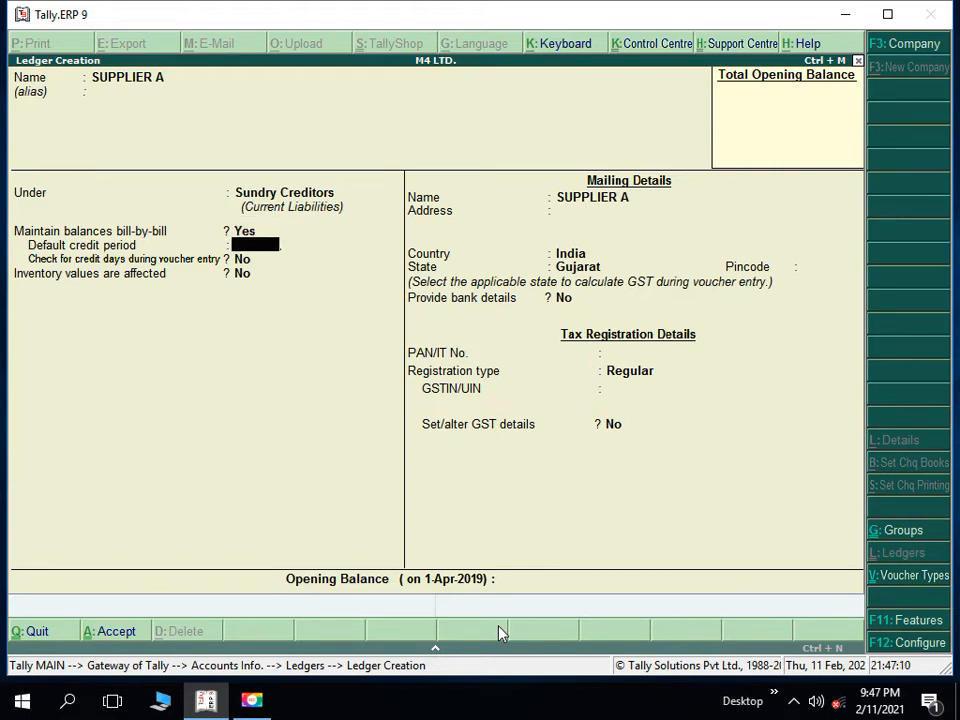
key("Return")
key("Return")
key("Return")
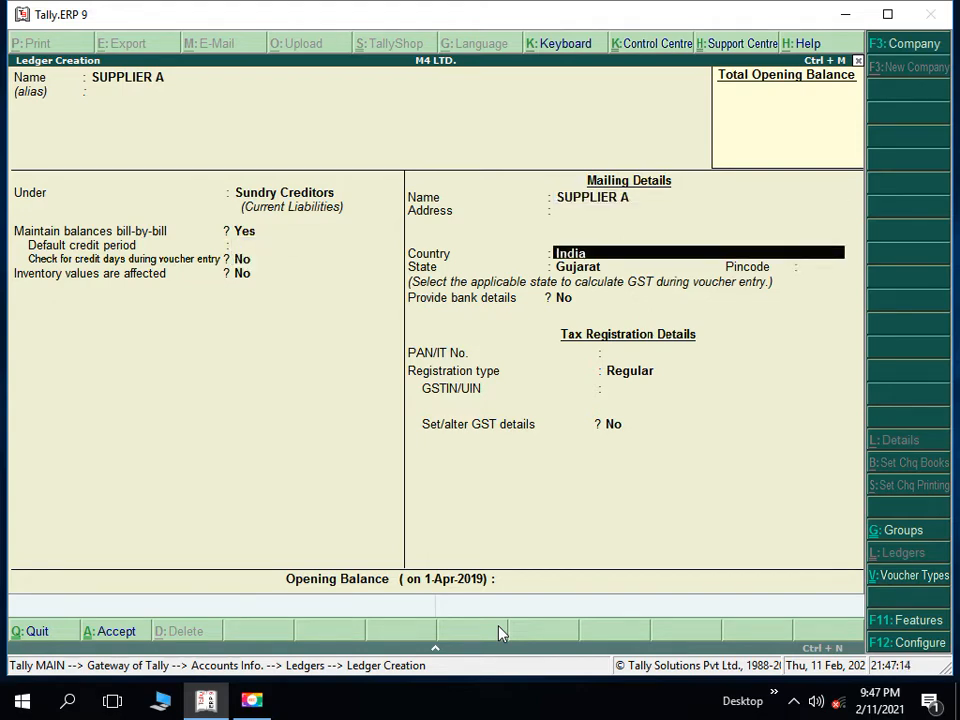
key("Return")
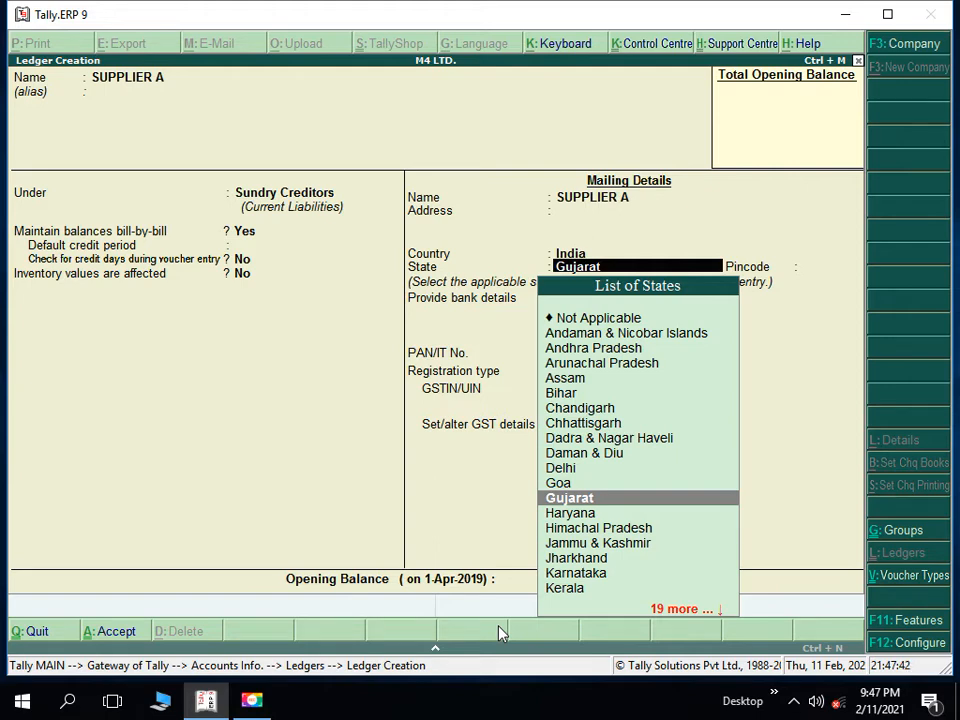
key("Return")
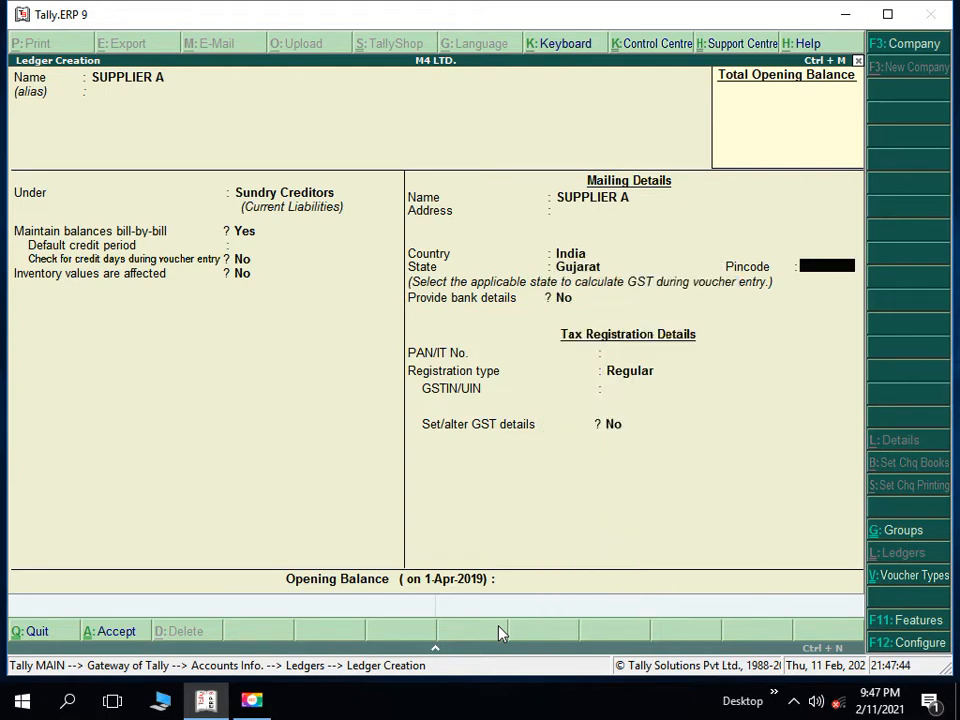
key("Return")
key("Return")
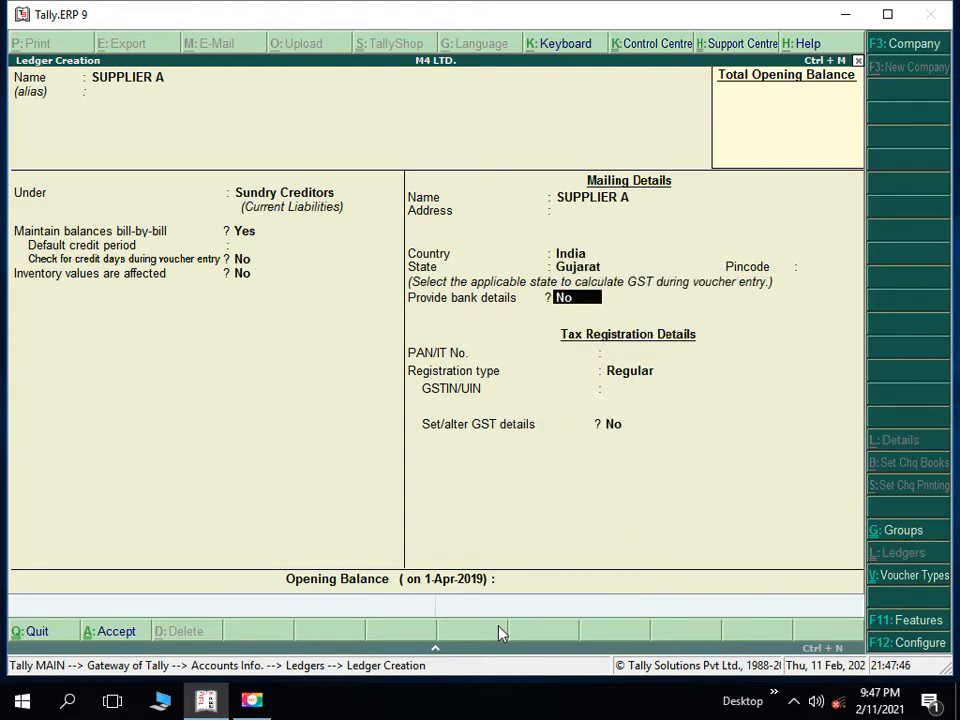
key("Return")
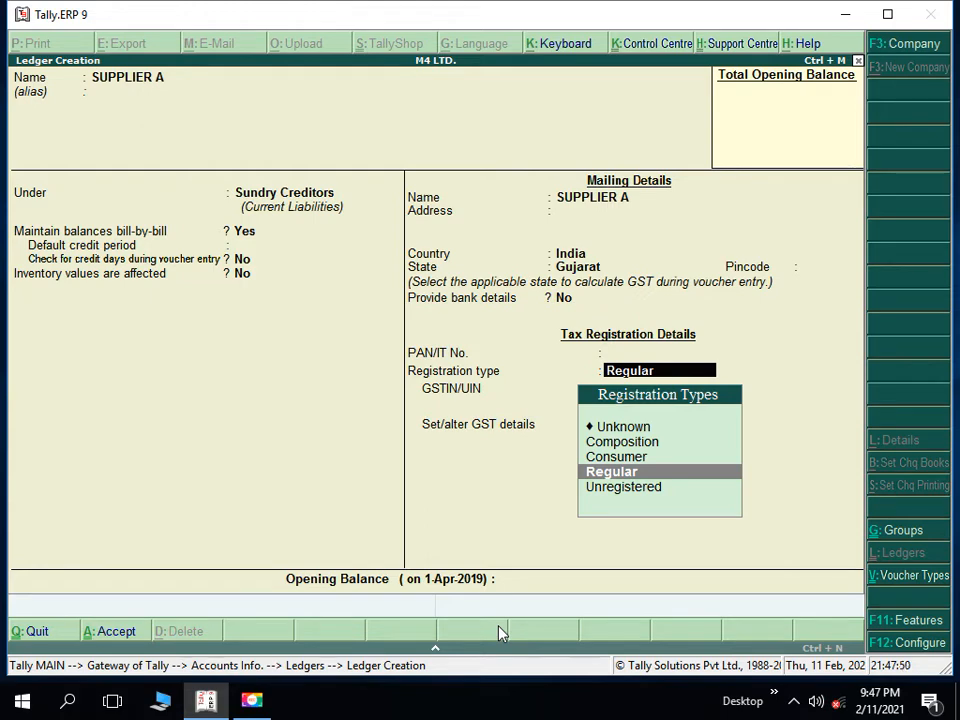
Step: Examine the registration types available for SUPPLIER A, including Composition, Consumer, Regular and Unregistered
key("Up")
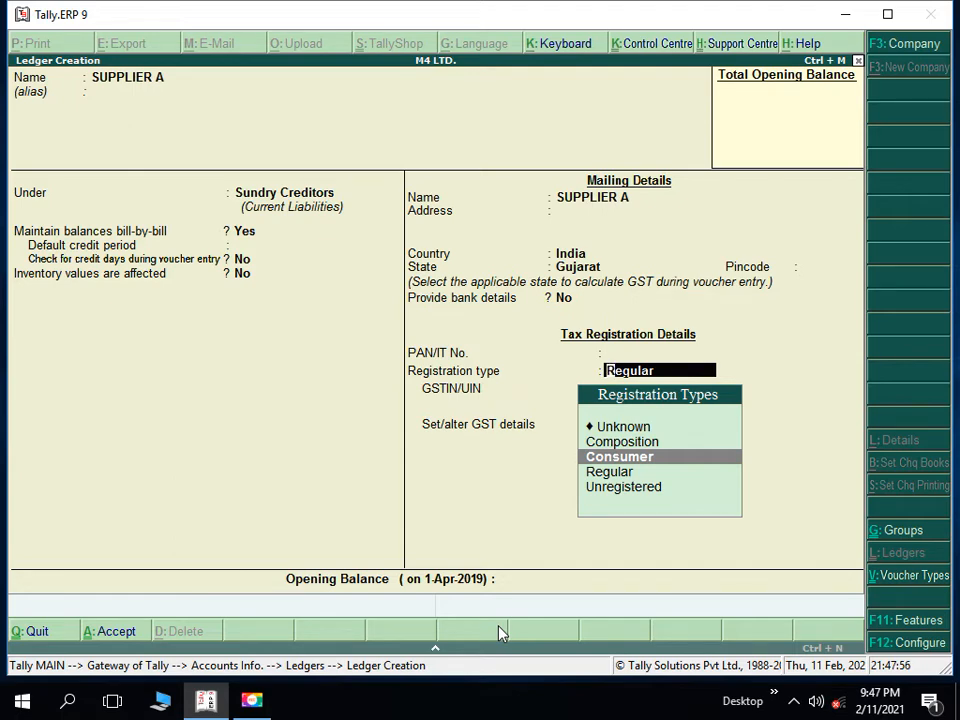
key("Down")
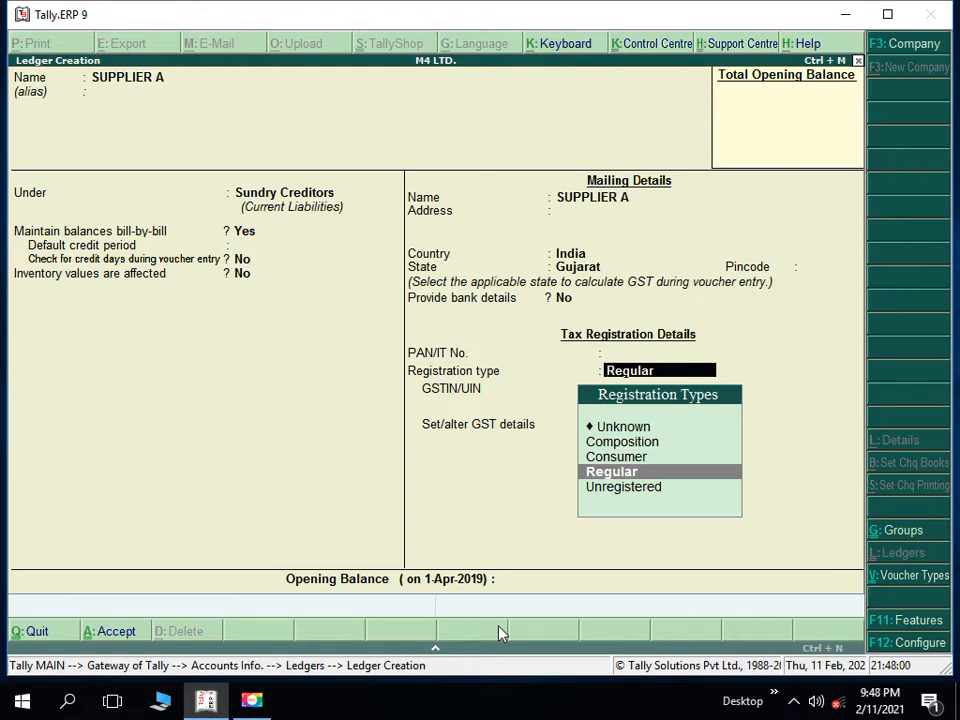
key("Up")
key("Up")
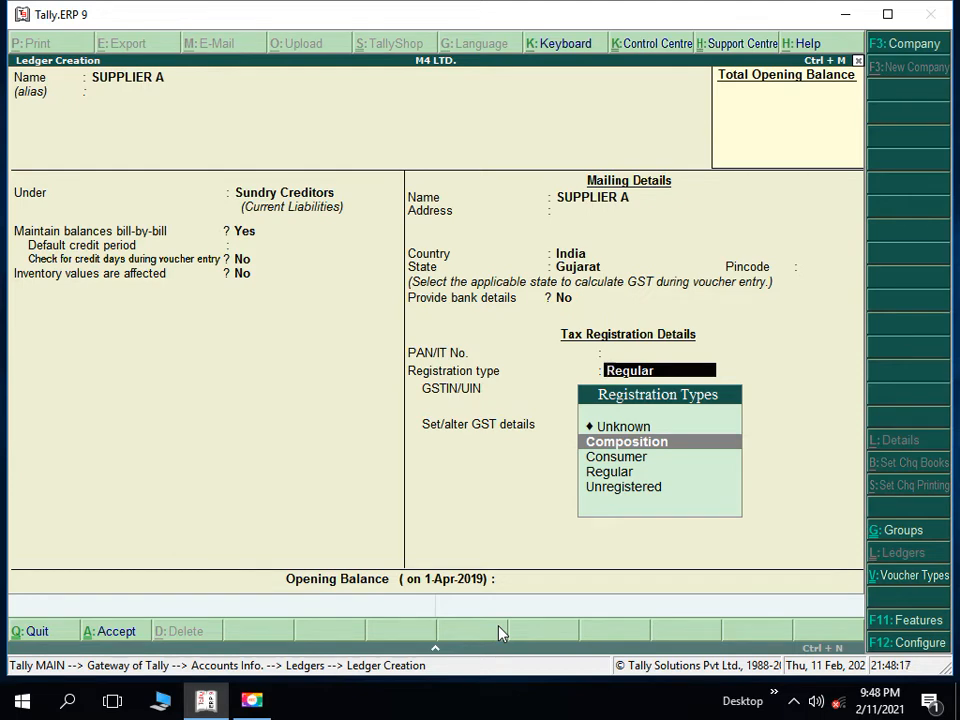
key("Down")
key("Down")
key("Down")
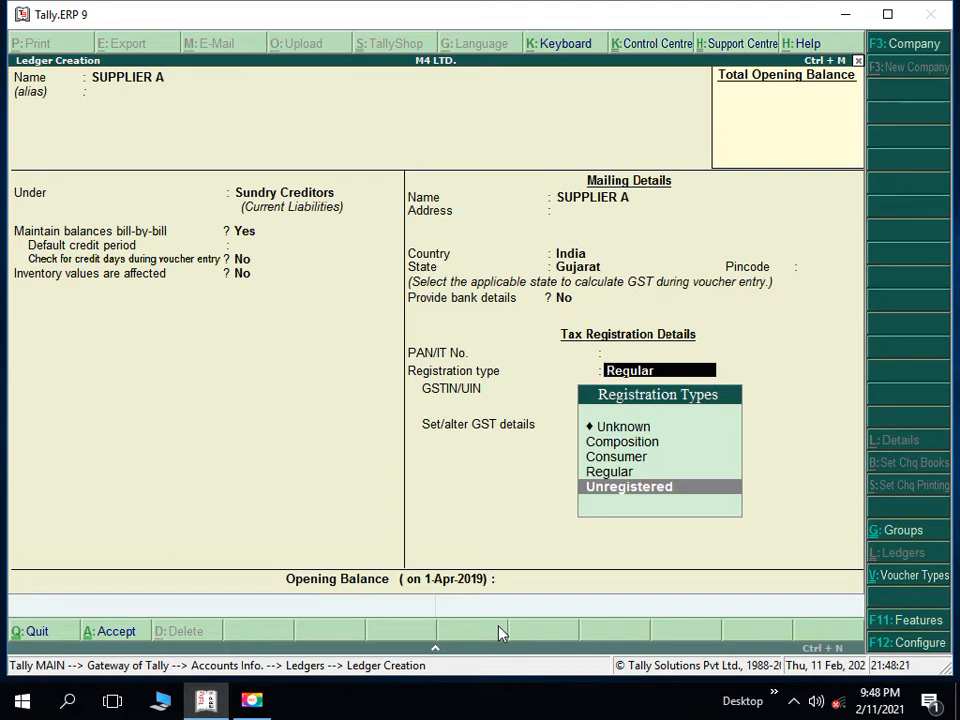
key("Up")
key("Up")
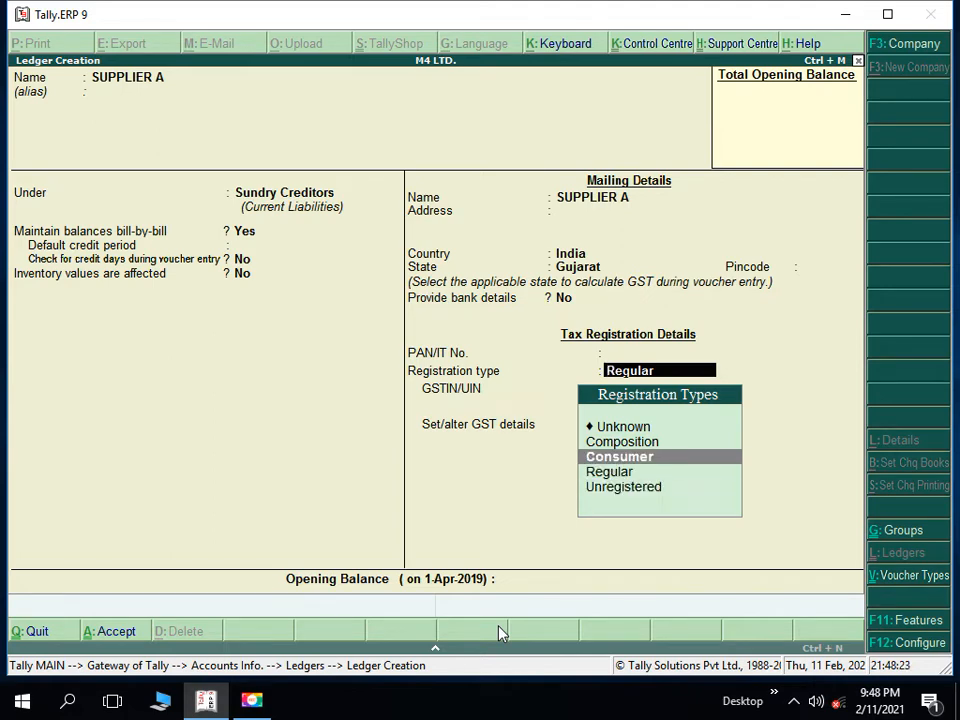
key("Down")
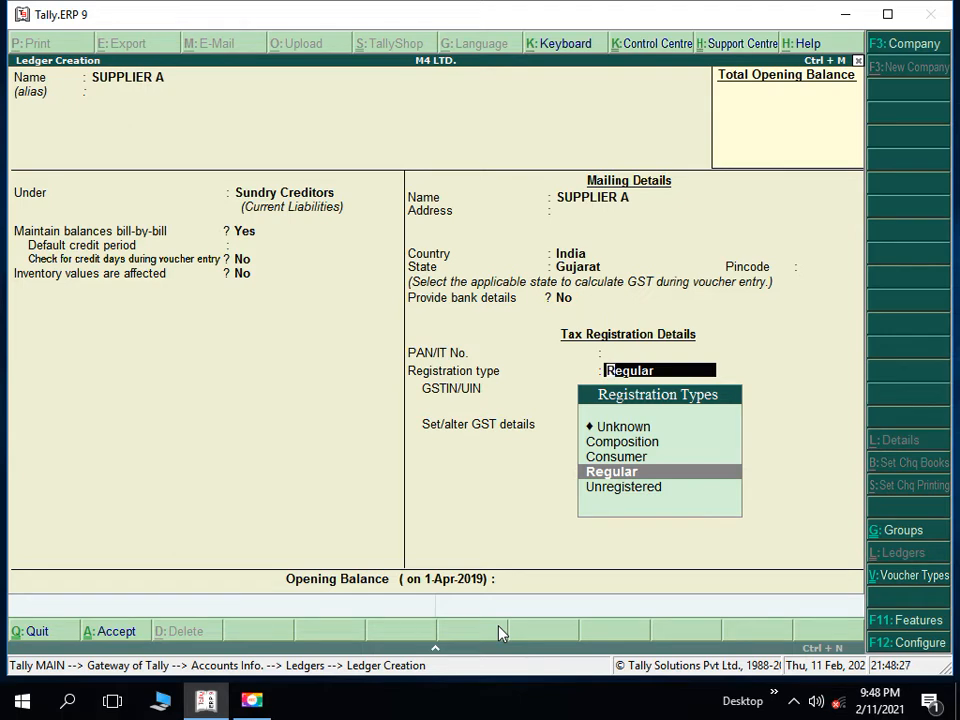
Step: Set SUPPLIER A's registration type to Regular and enter the supplier's GSTIN/UIN
key("Return")
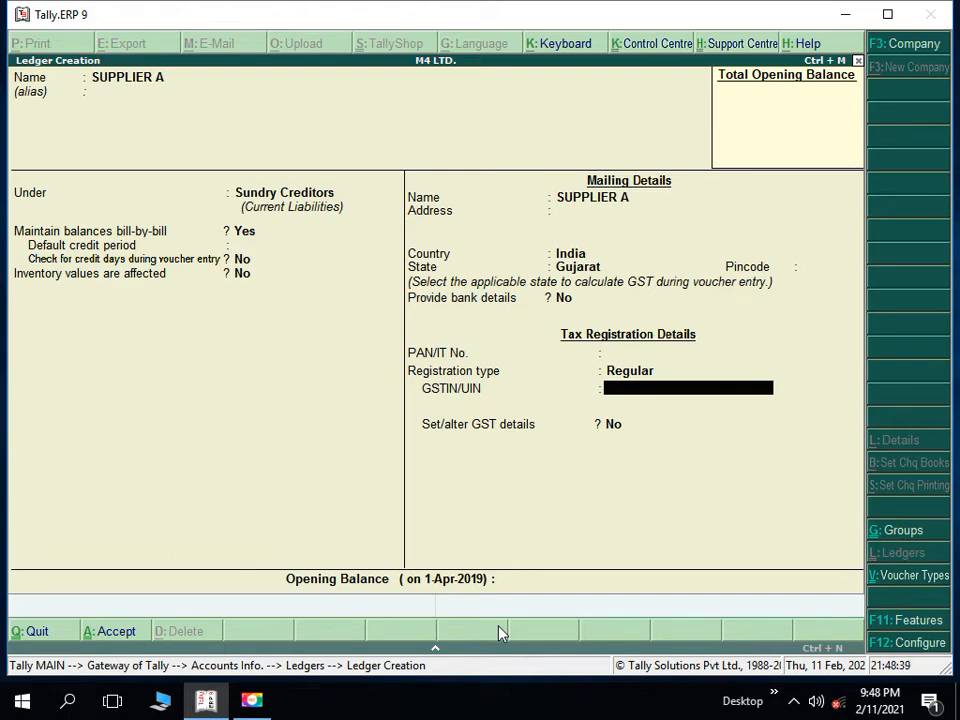
type("24ASDFG7896")
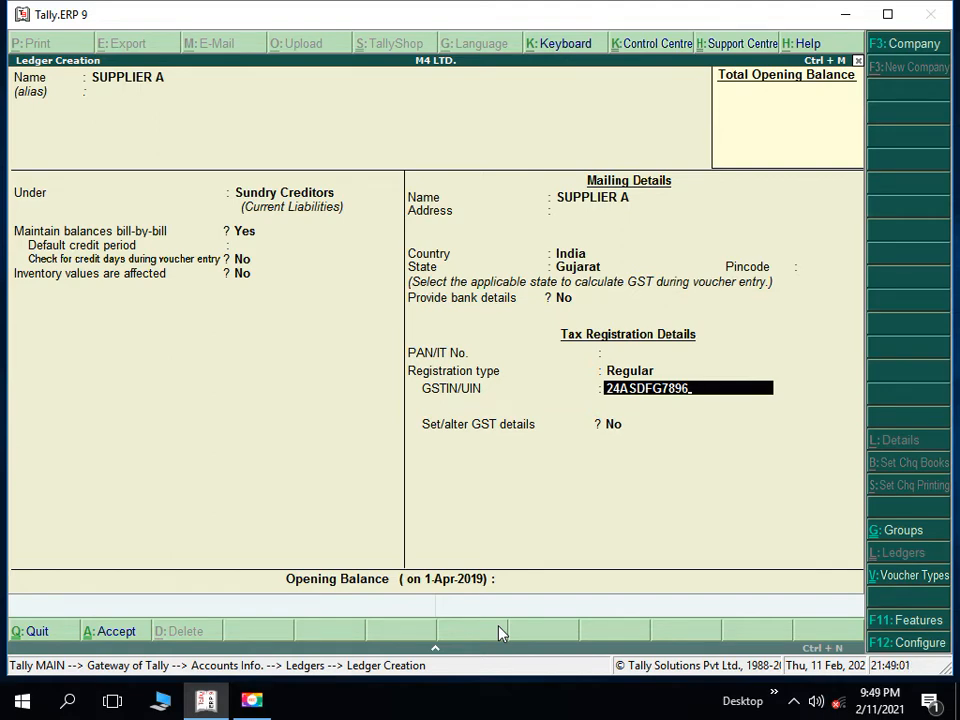
type("W5F4")
key("Return")
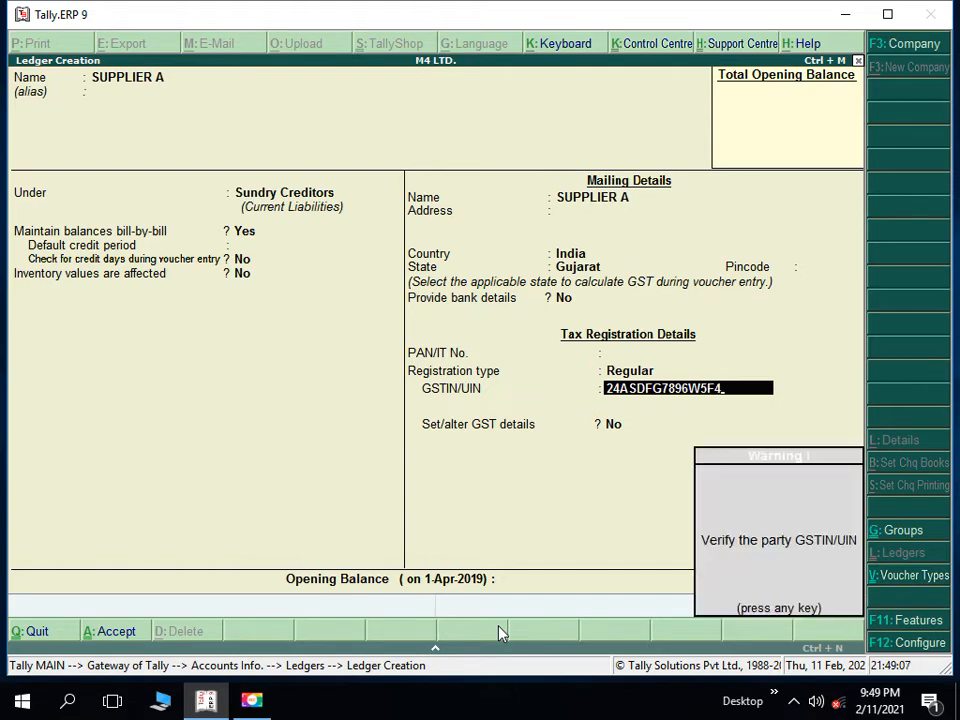
key("Return")
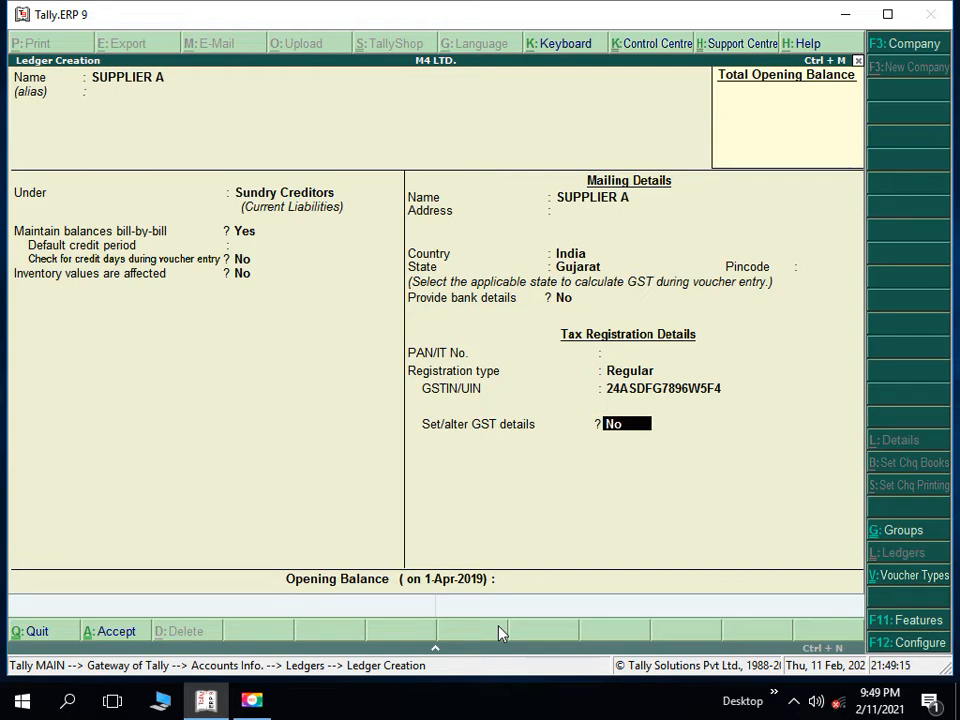
Step: Enable GST details for SUPPLIER A, accept registration type Regular, all options No and party type Not Applicable, and save without an opening balance
type("y")
key("Return")
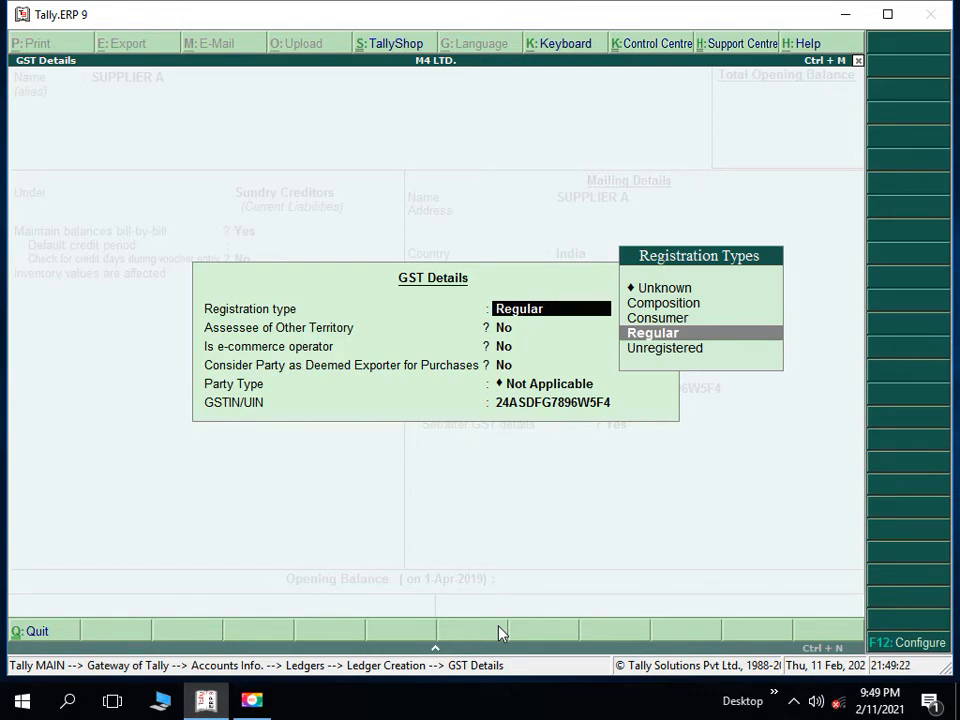
key("Return")
key("Return")
key("Return")
key("Return")
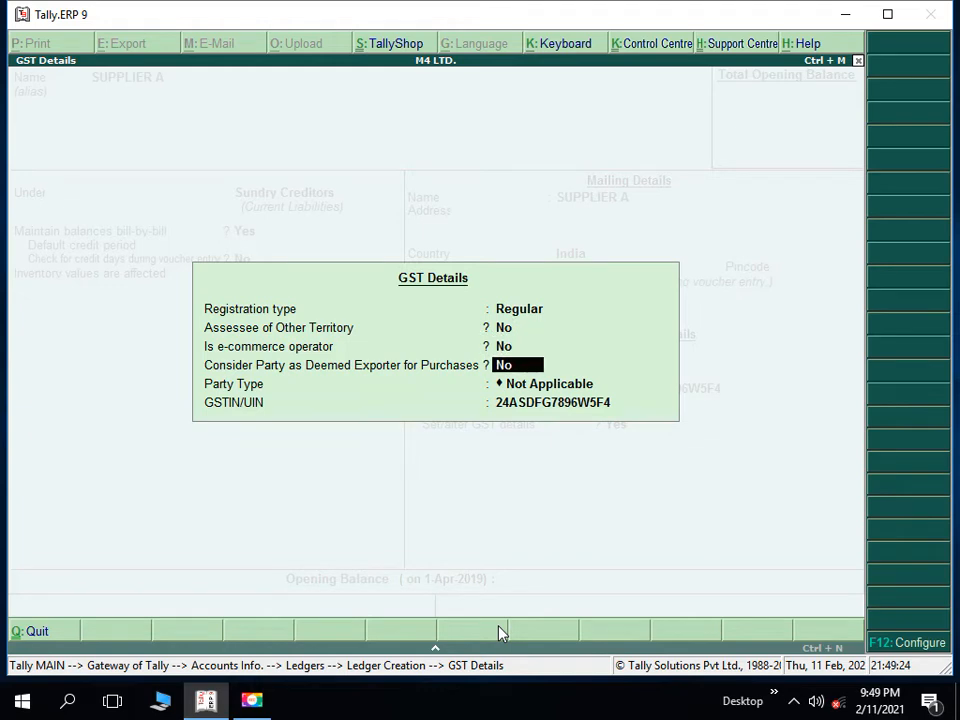
key("Return")
key("Return")
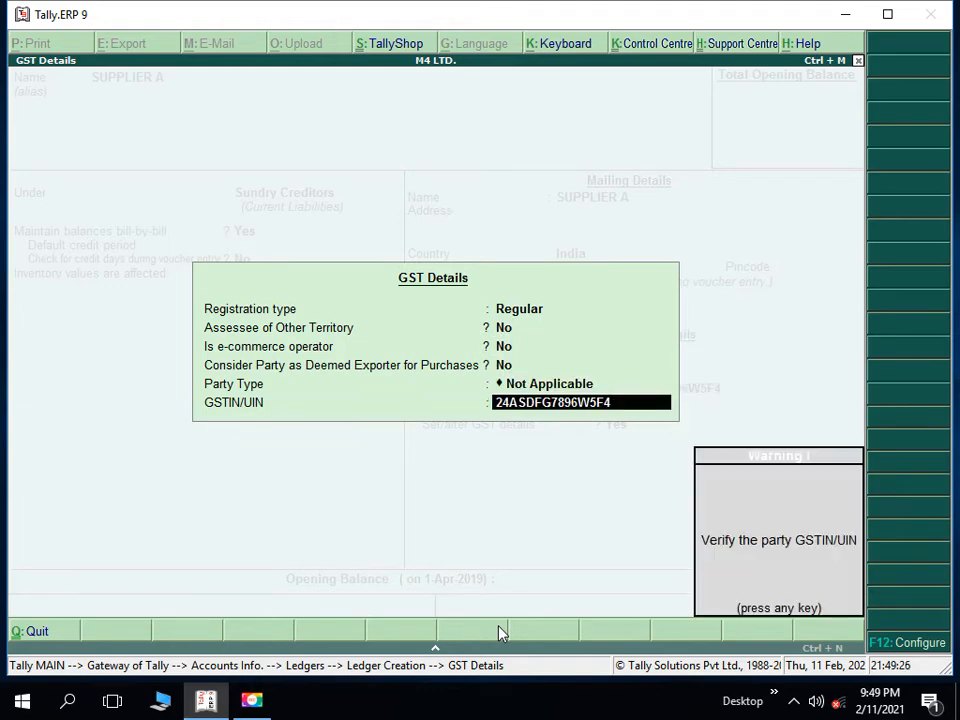
key("Return")
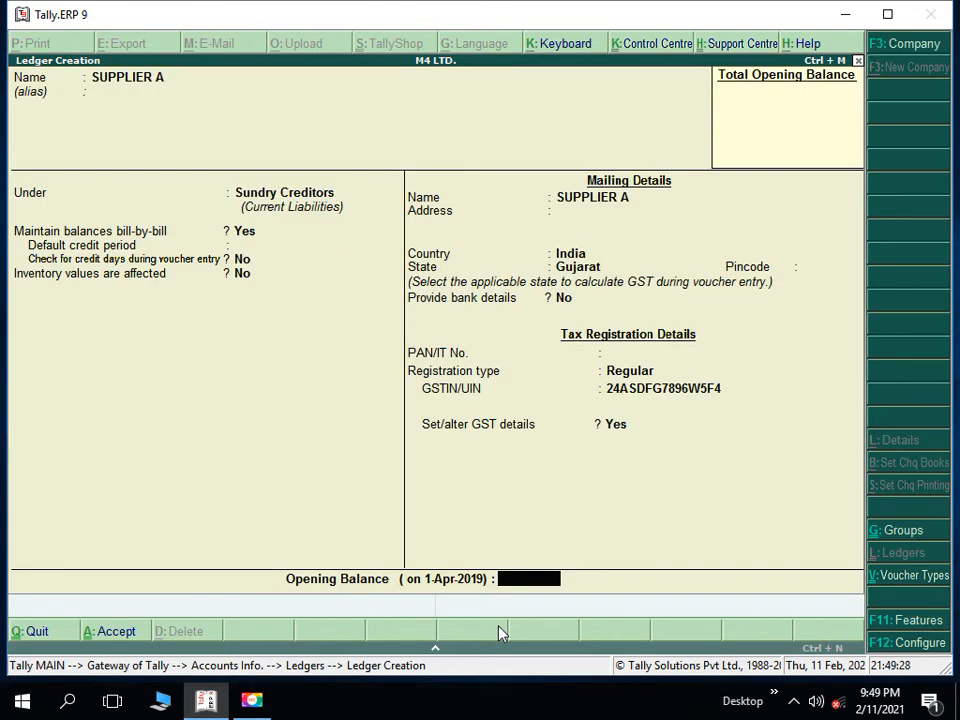
key("Return")
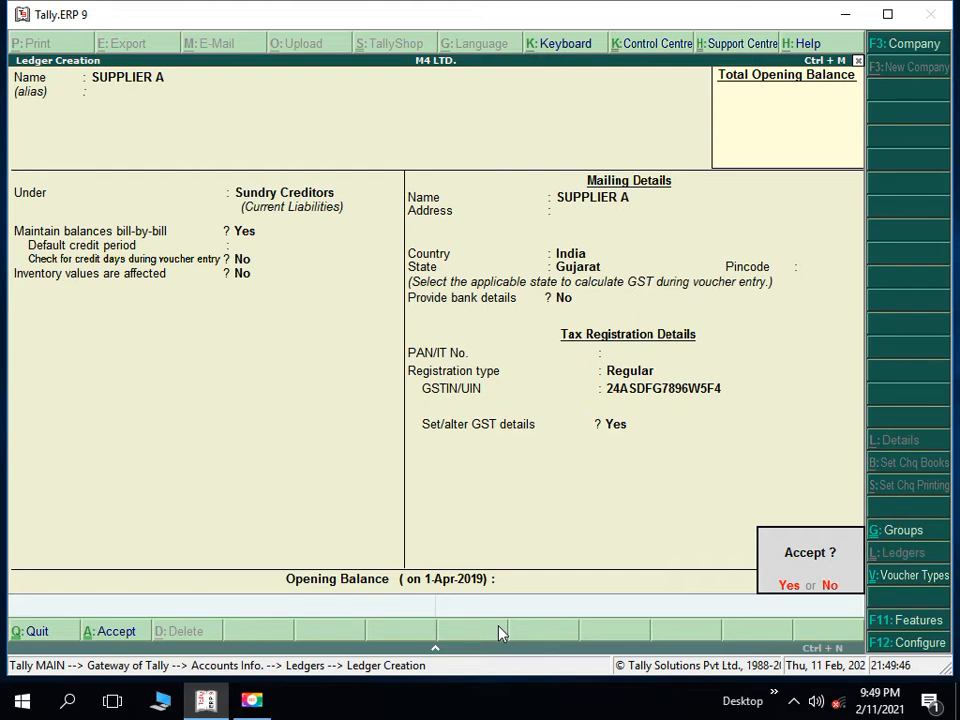
key("Return")
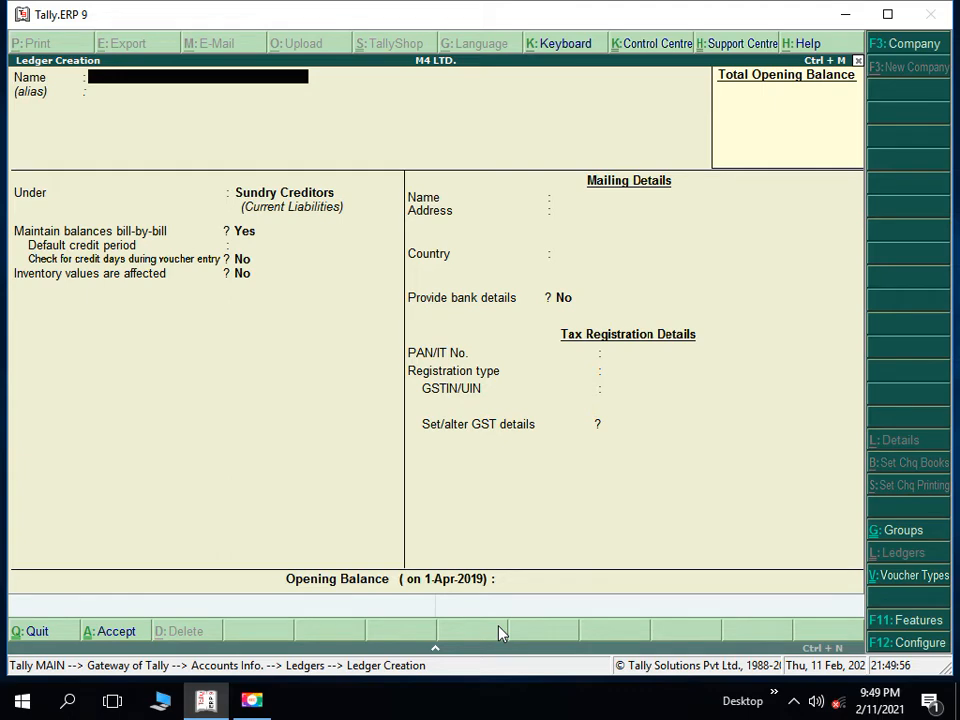
Step: Name the next ledger SUPPLIER B A/C, leave the alias blank, and keep it under Sundry Creditors
type("SUPPLIR")
key("BackSpace")
type("ER")
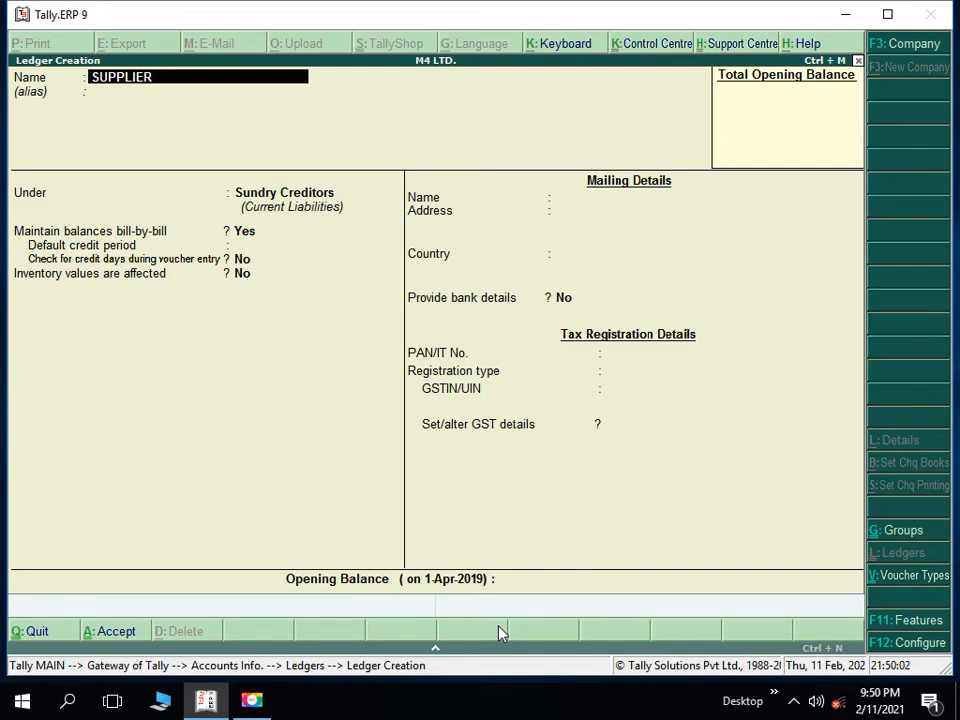
type(" B A/C")
key("Return")
key("Return")
key("Return")
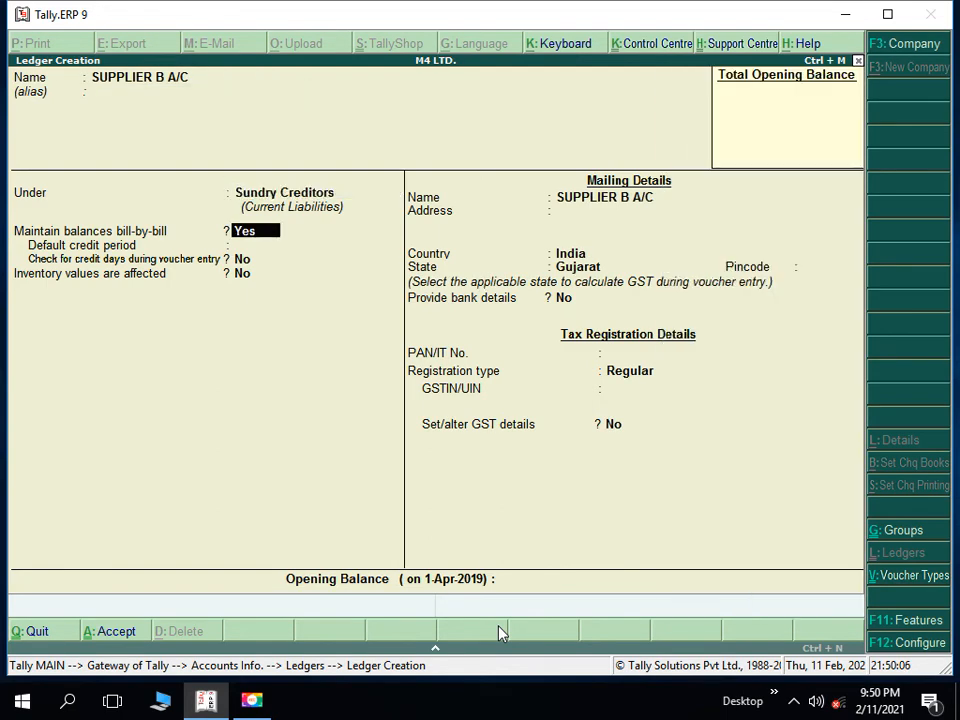
Step: Accept bill-by-bill balances Yes and country India for SUPPLIER B A/C, leave credit period and address blank, and set the state to Maharashtra
key("Return")
key("Return")
key("Return")
key("Return")
key("Return")
key("Return")
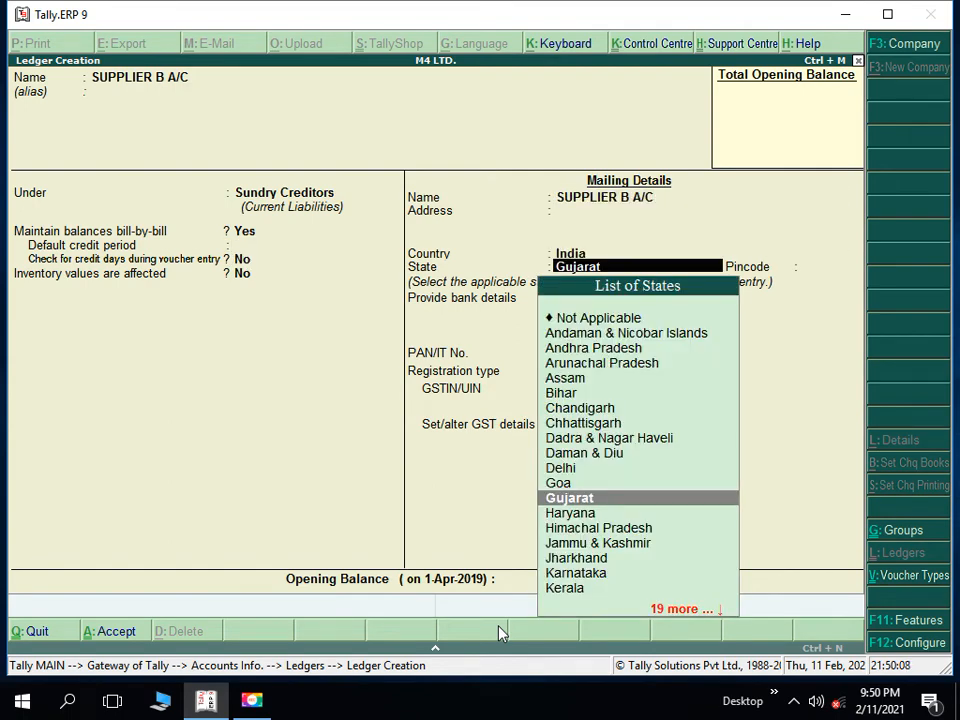
type("MAH")
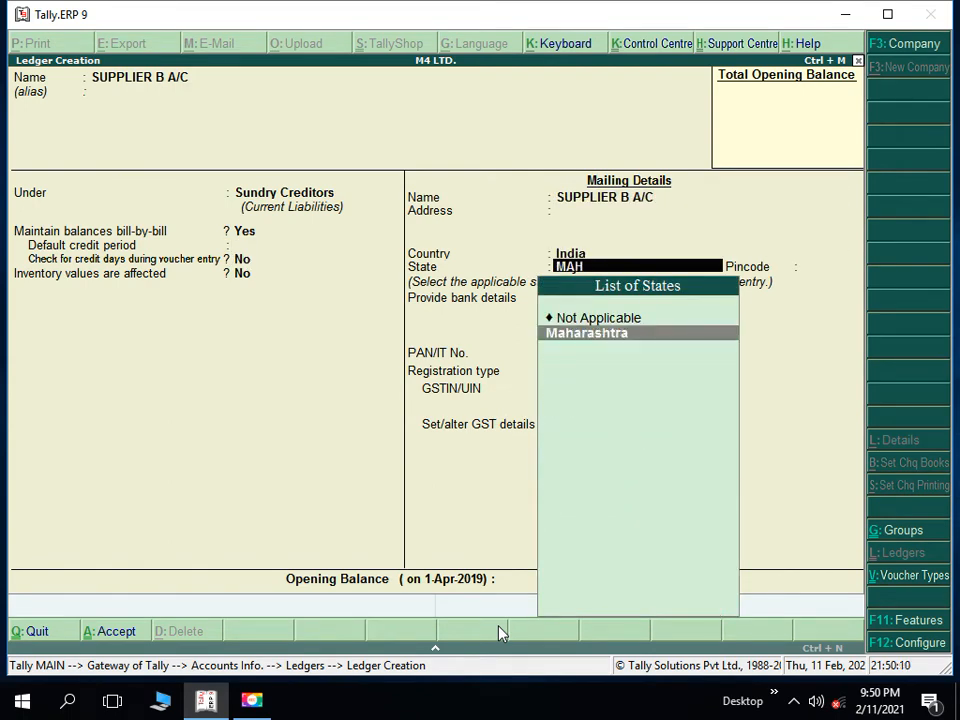
key("Return")
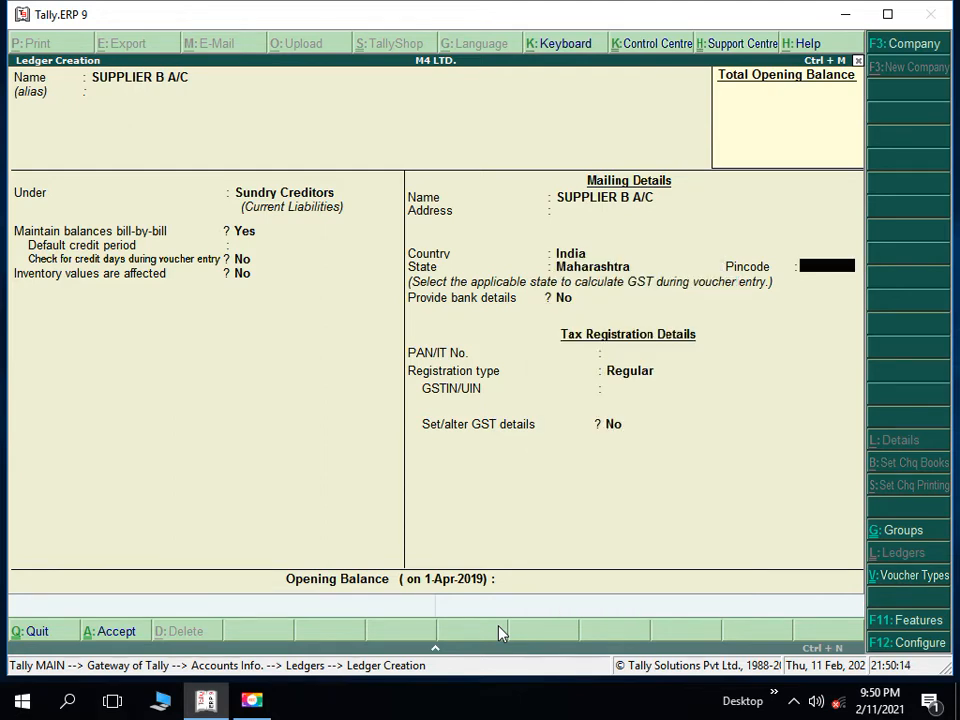
Step: Leave pincode and PAN blank with bank details No, accept registration type Regular, and enter SUPPLIER B A/C's GSTIN/UIN
key("Return")
key("Return")
key("Return")
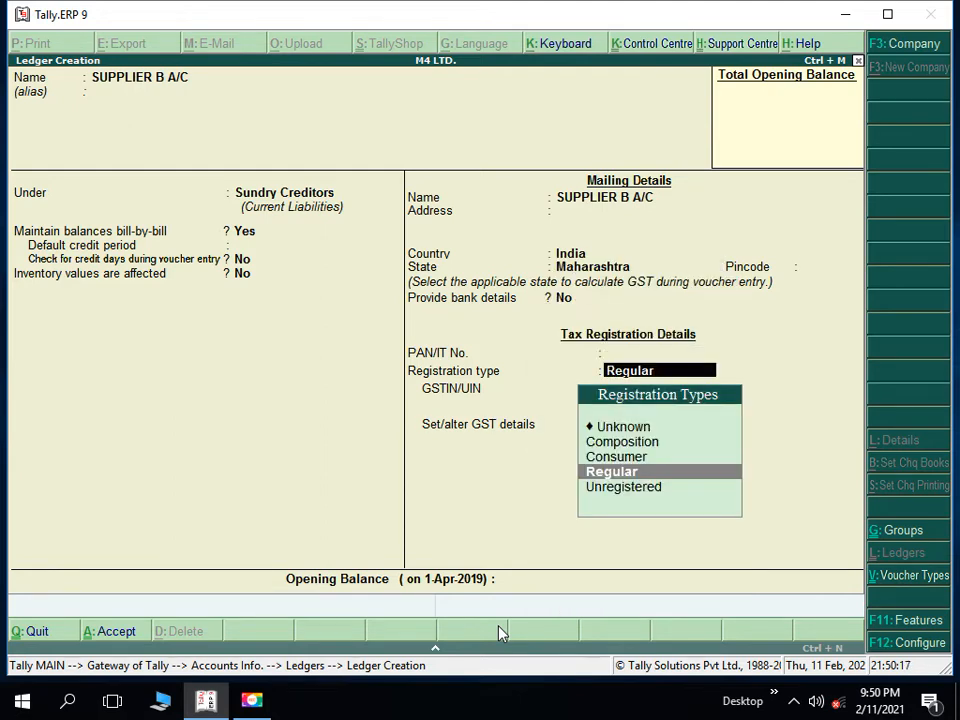
key("Return")
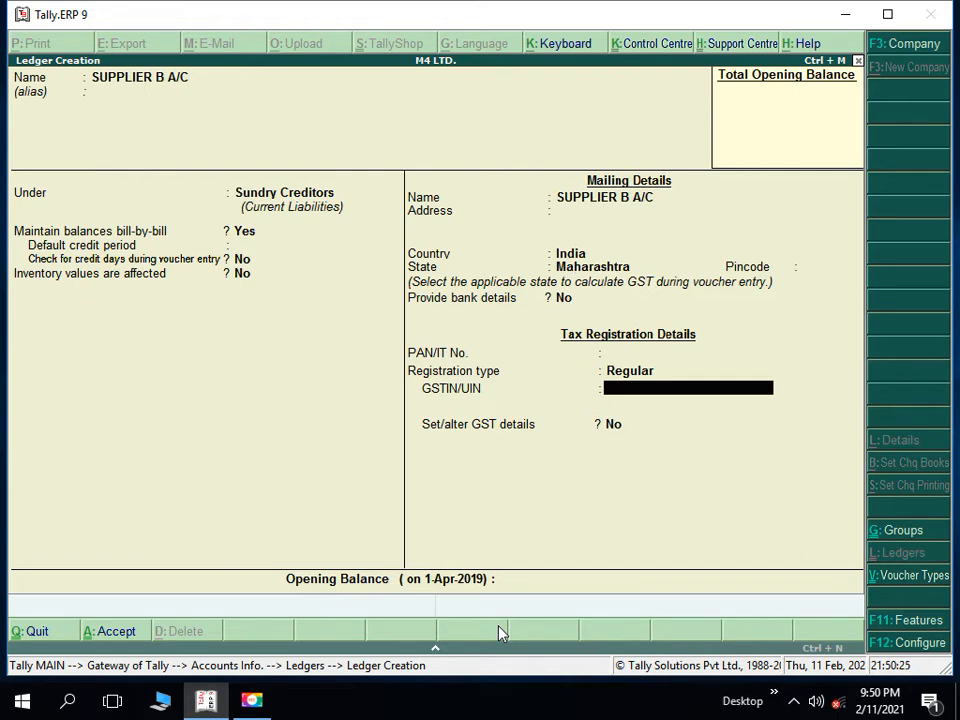
type("12")
type("YTREW1458")
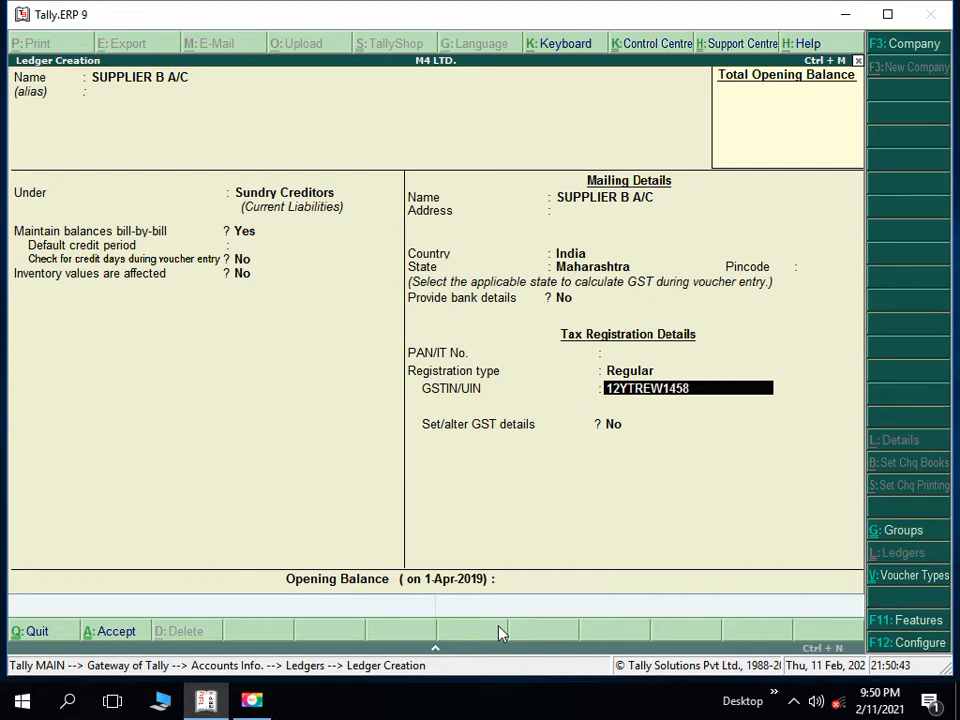
type("Q8R5")
key("Return")
key("Return")
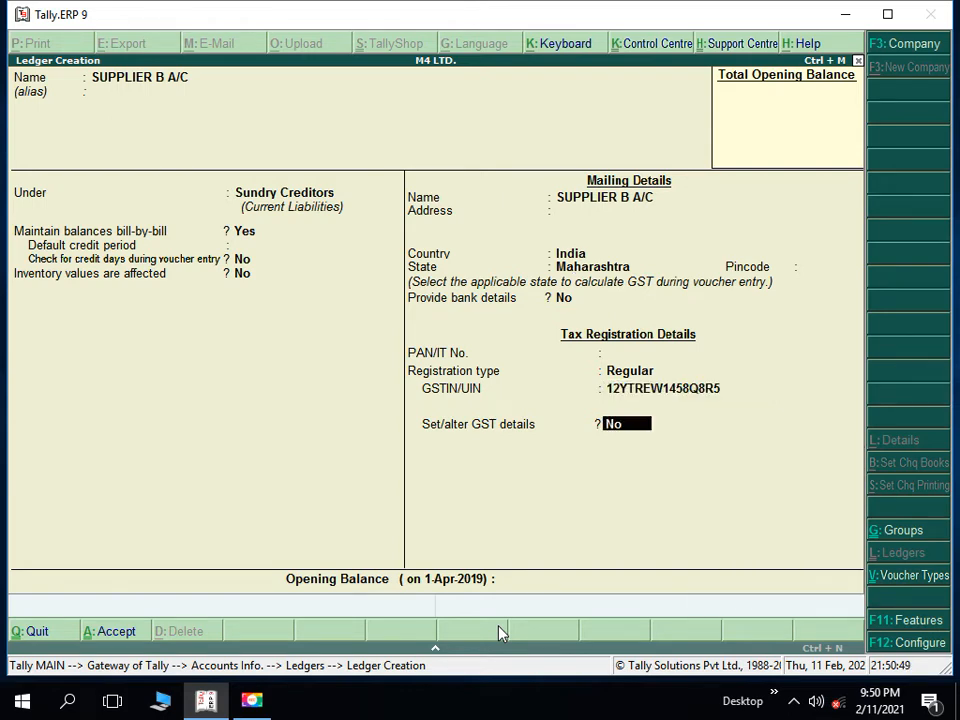
Step: Enable GST details for SUPPLIER B A/C, accept Regular, all options No and party type Not Applicable, and save without an opening balance
type("y")
key("Return")
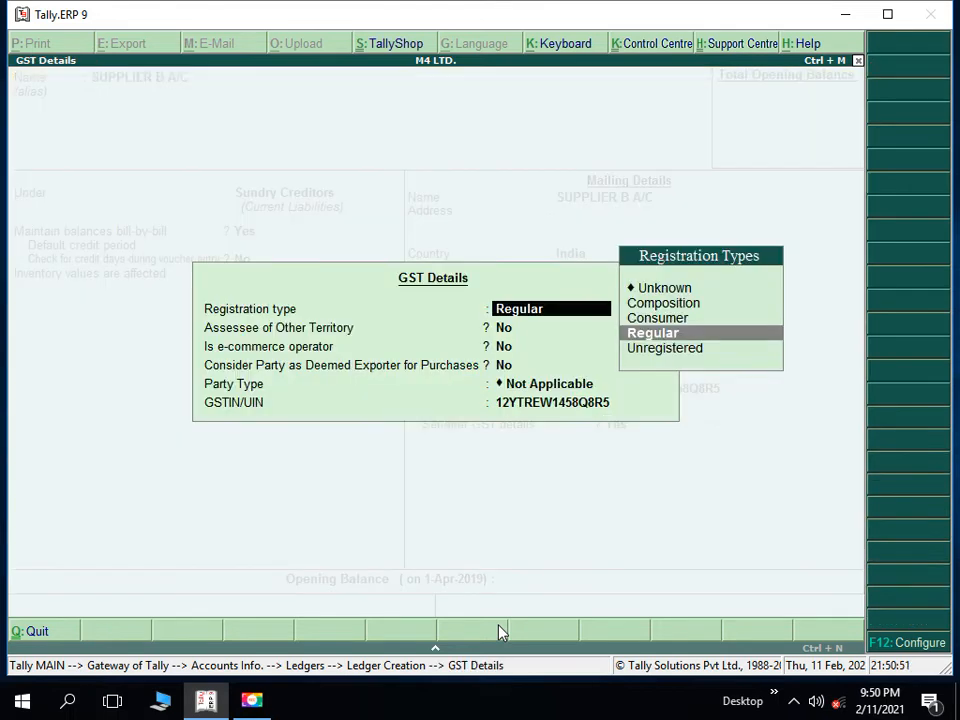
key("Return")
key("Return")
key("Return")
key("Return")
key("Return")
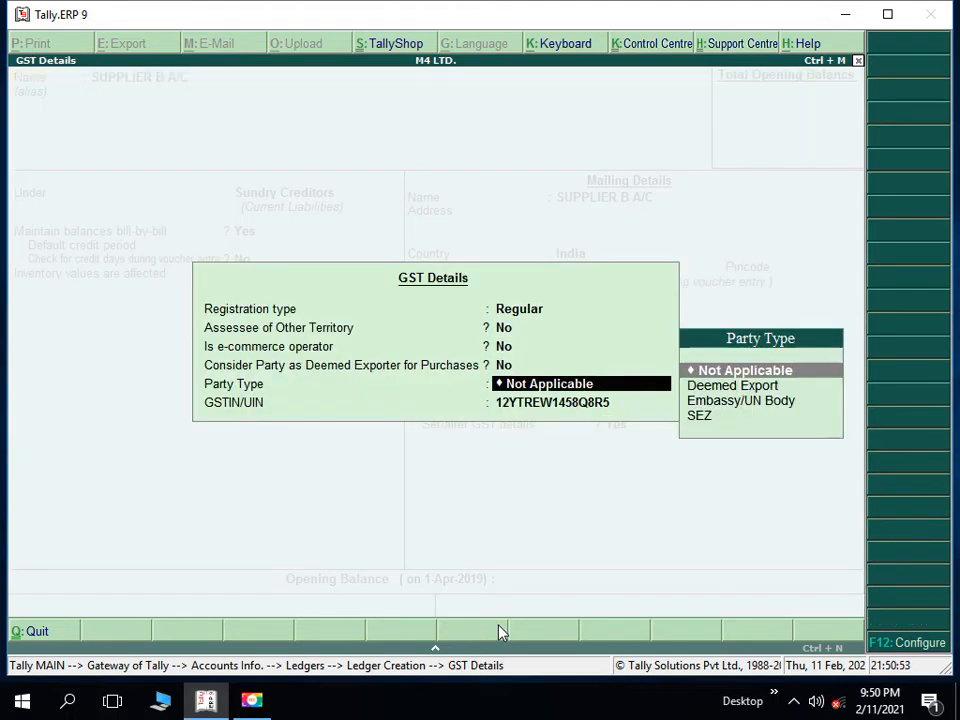
key("Return")
key("Return")
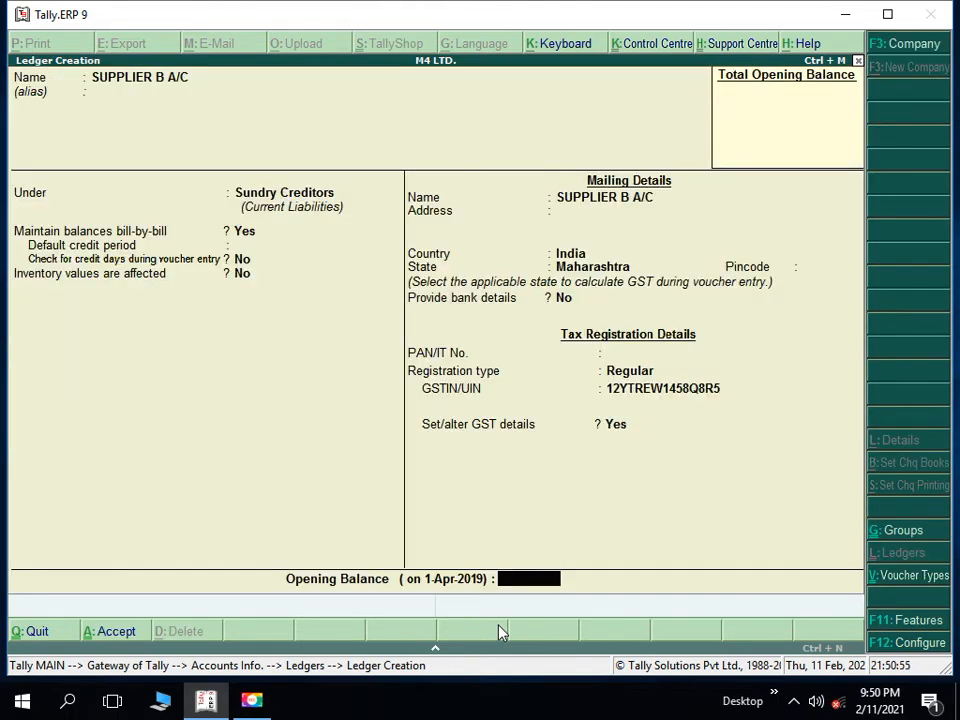
key("Return")
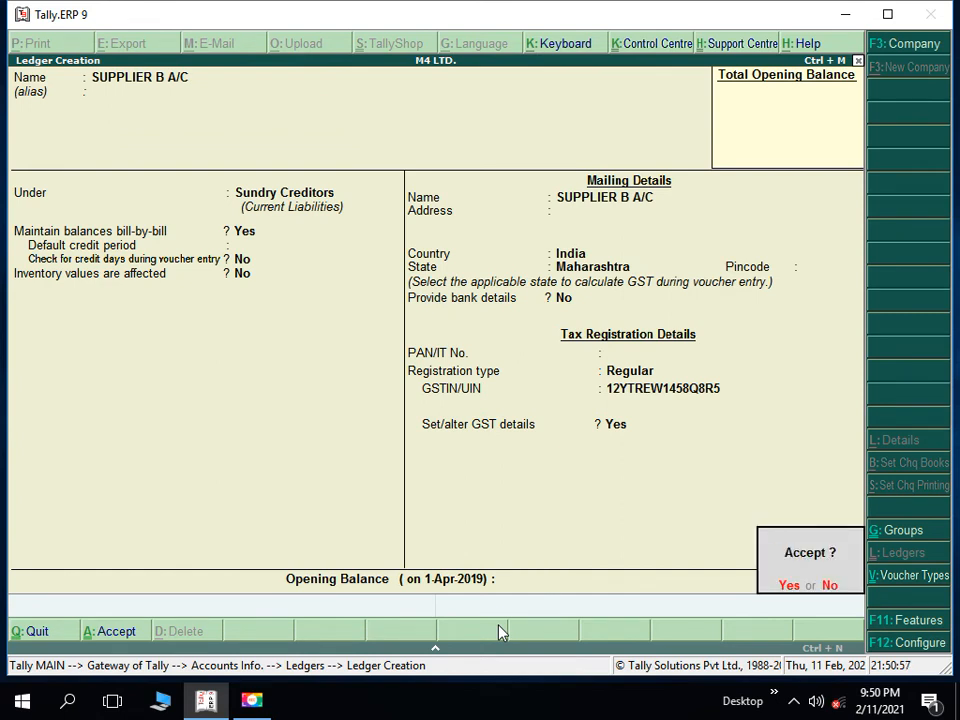
key("Return")
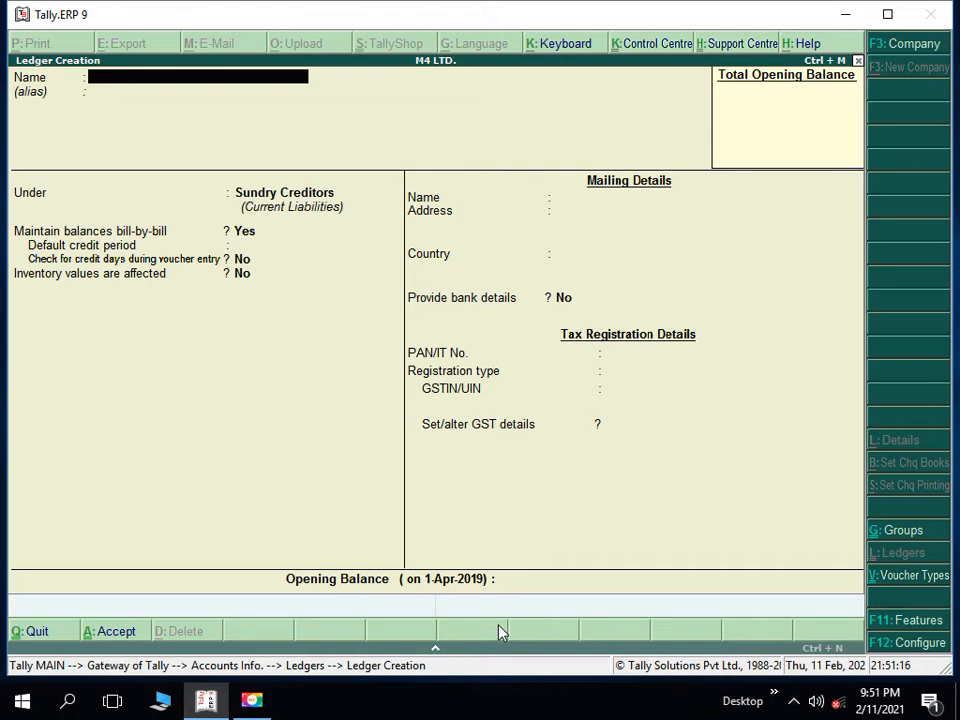
Step: Name the next ledger CUSTOMER A, leave the alias blank, and place it under the Sundry Debtors group
type("CUSTOMER")
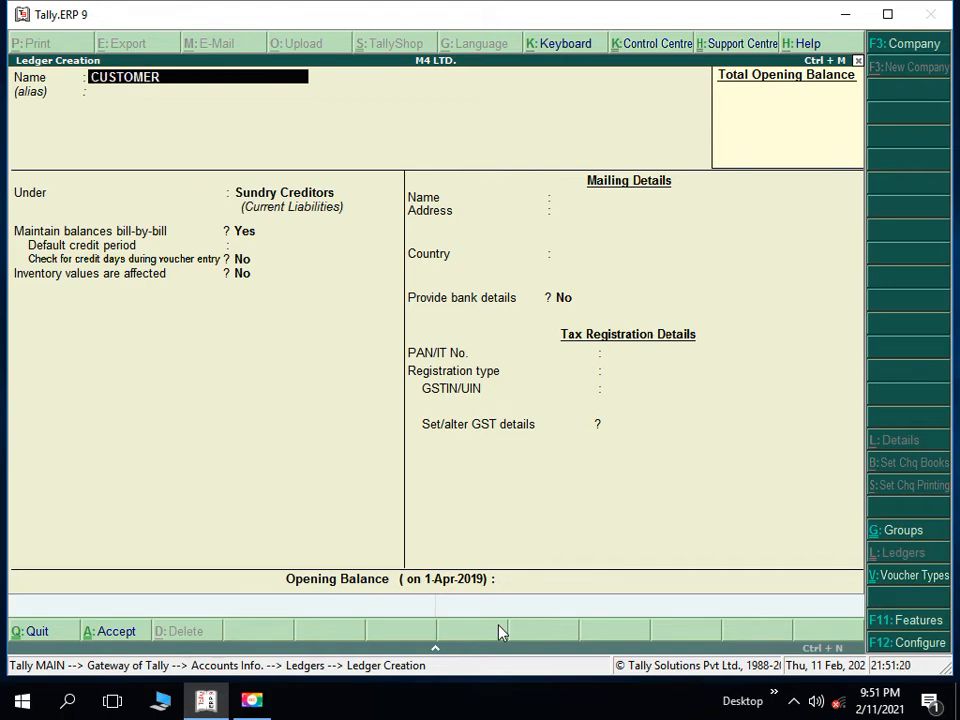
type(" A")
key("Return")
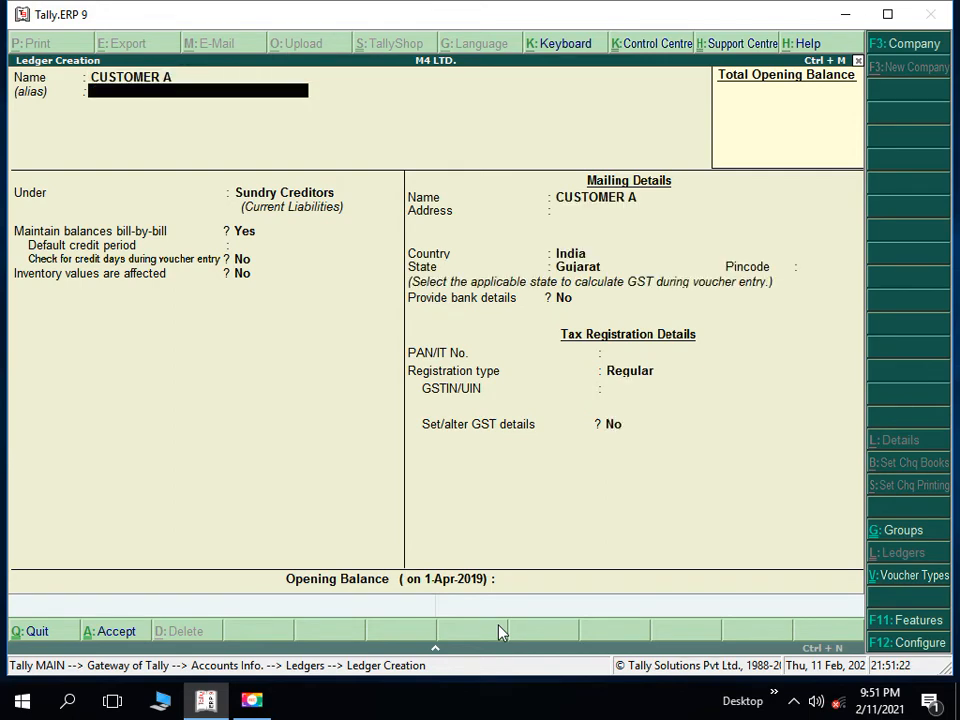
key("Return")
type("SU")
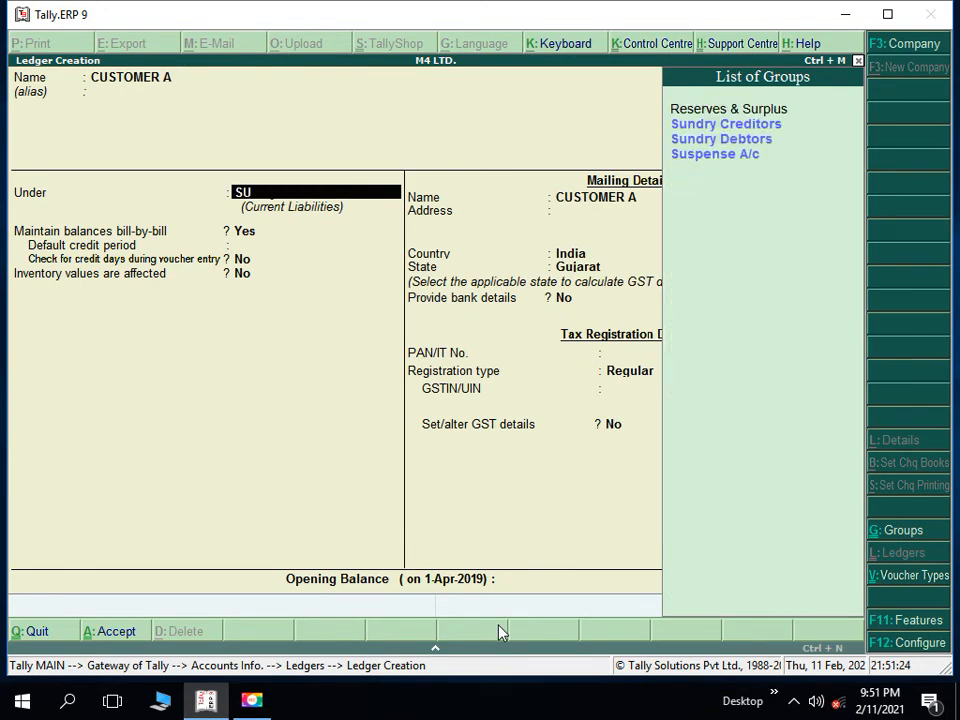
key("Down")
key("Down")
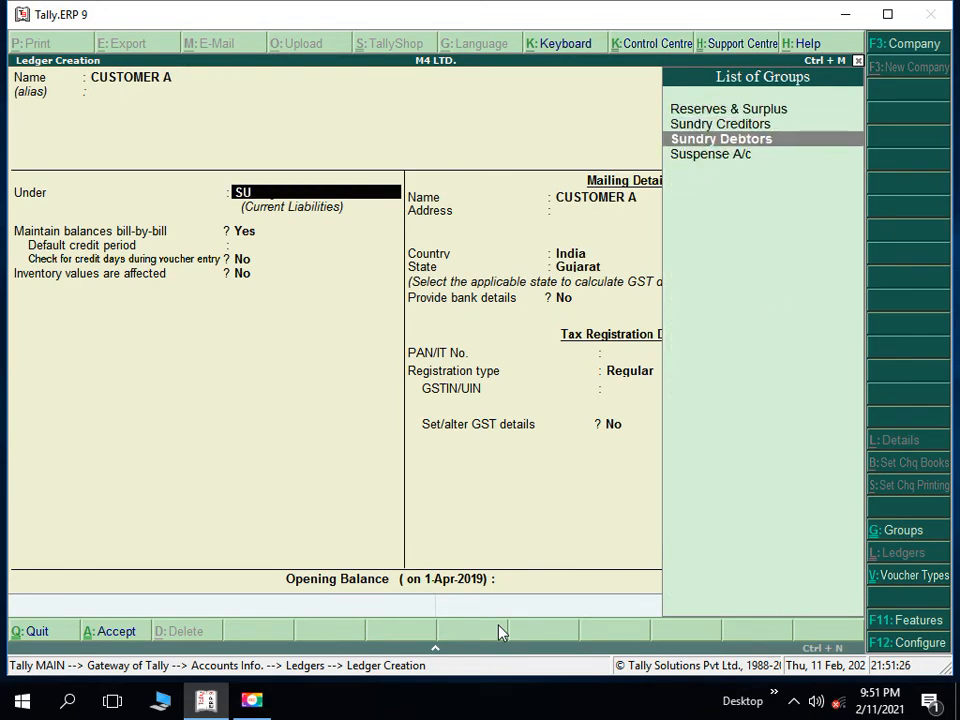
key("Return")
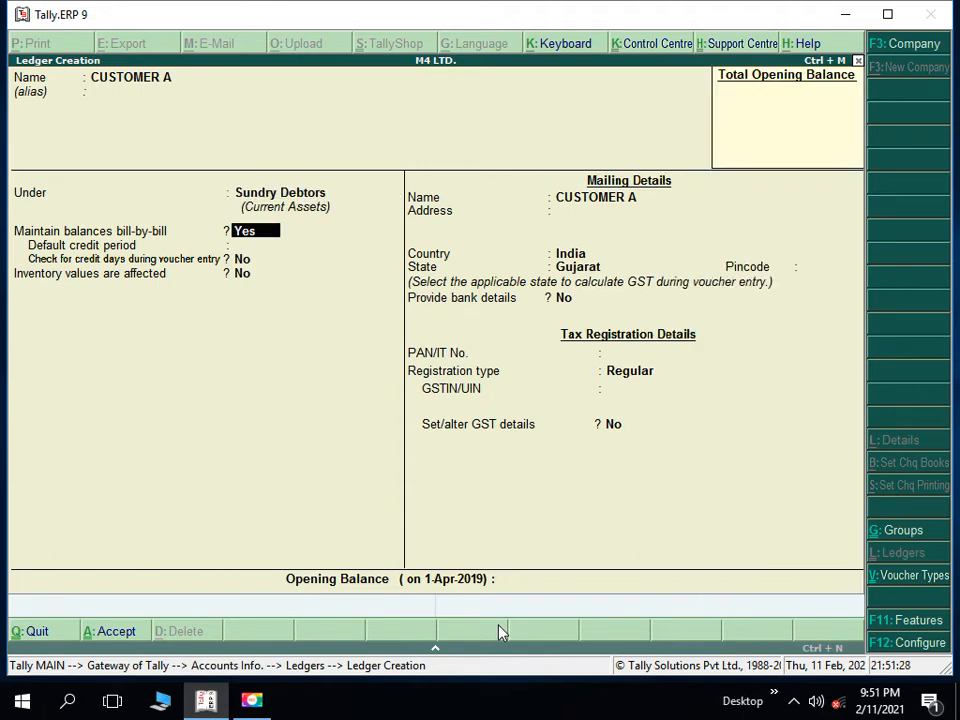
Step: Accept bill-by-bill balances Yes, country India, state Gujarat and bank details No for CUSTOMER A, leaving credit period, address, pincode and PAN blank
key("Return")
key("Return")
key("Return")
key("Return")
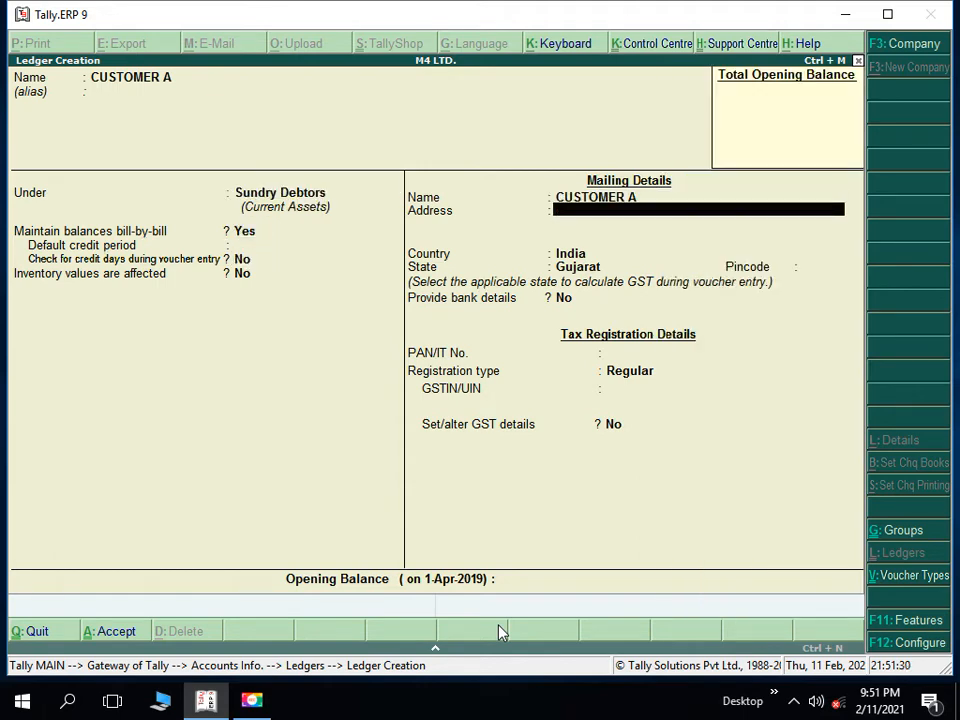
key("Return")
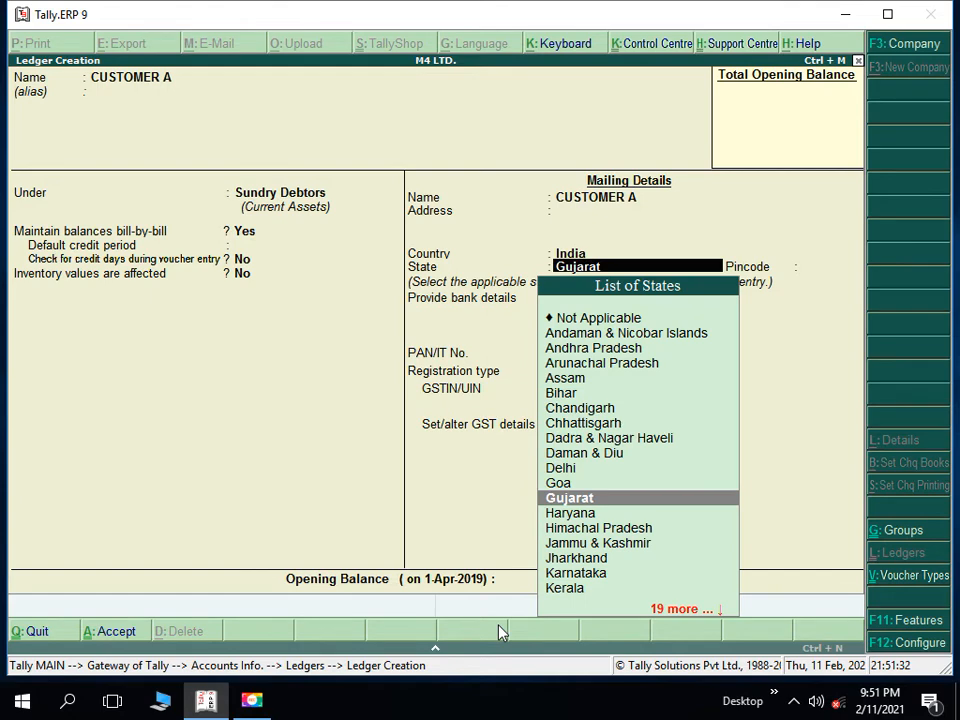
key("Return")
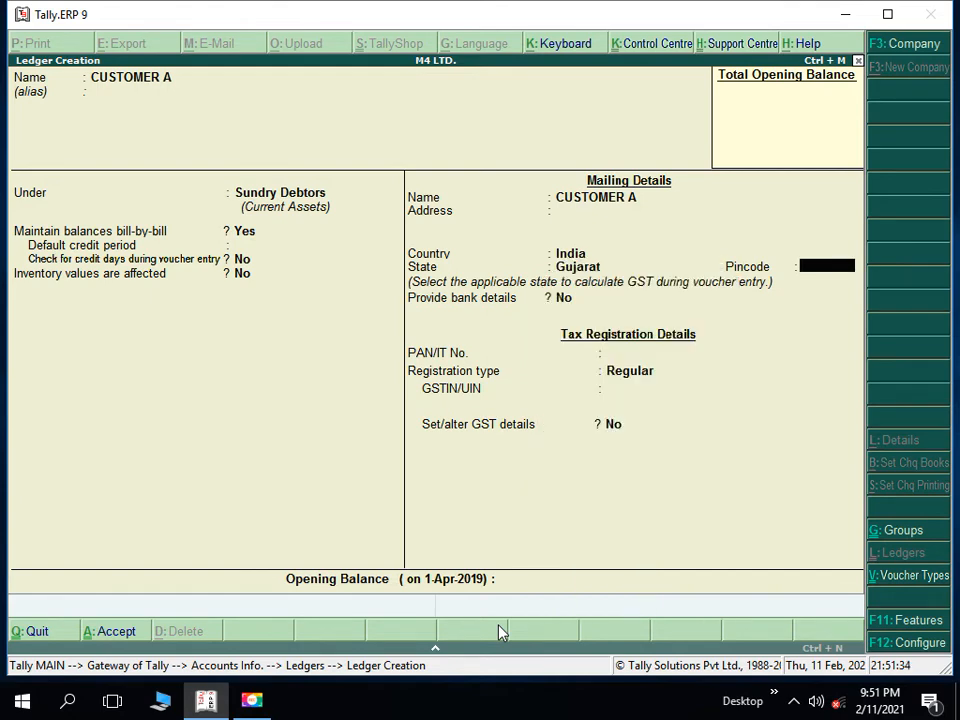
key("Return")
key("Return")
key("Return")
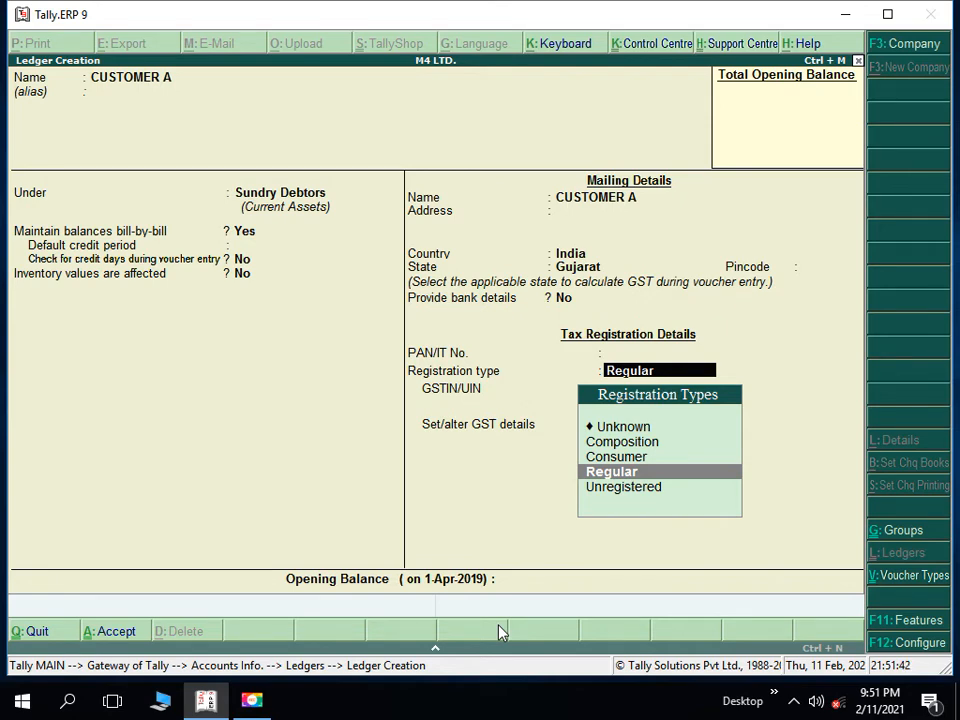
Step: Look through the registration types for CUSTOMER A and try Consumer
key("Up")
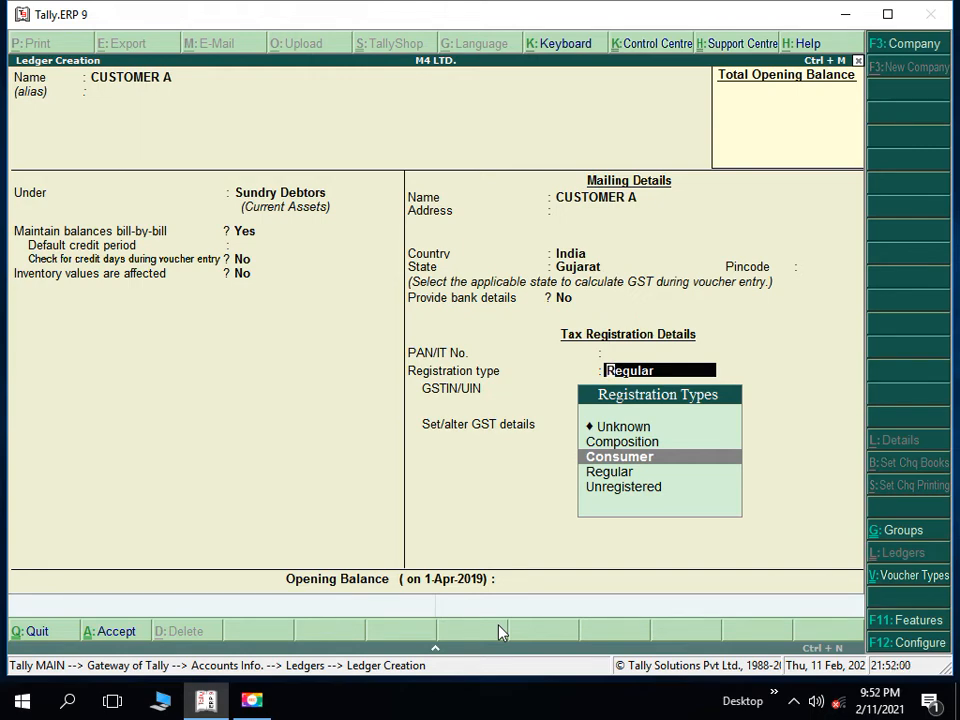
key("Down")
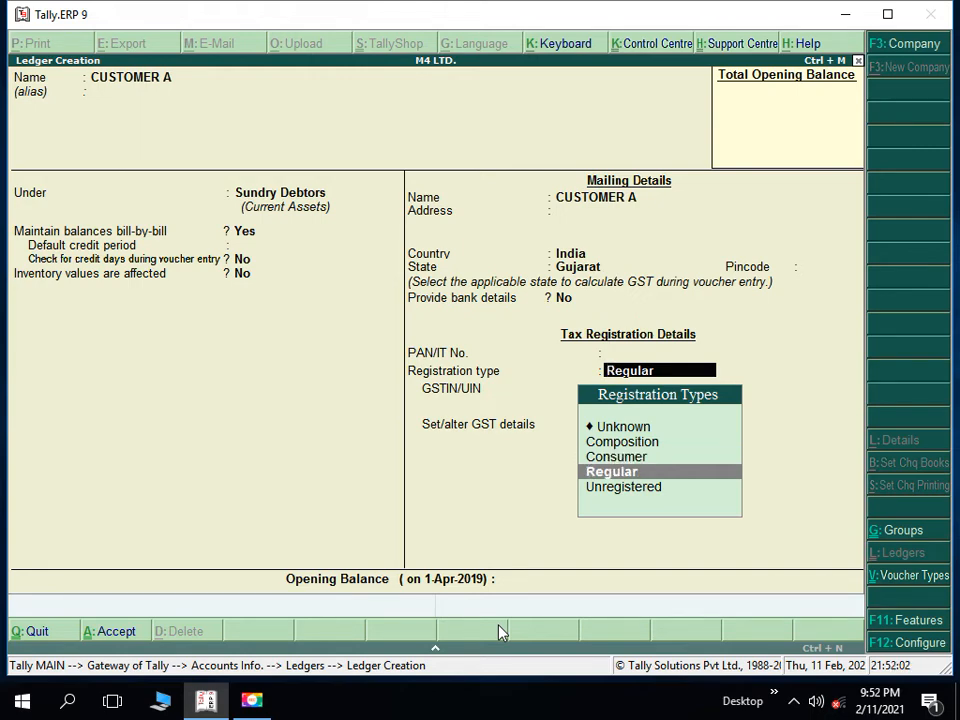
key("Up")
key("Up")
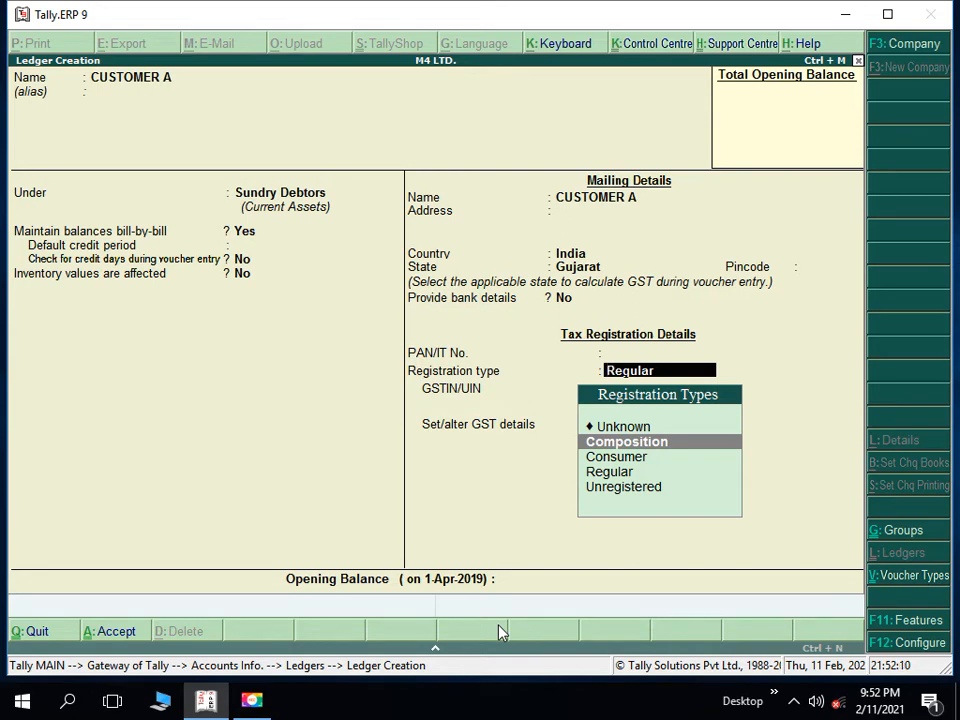
key("Down")
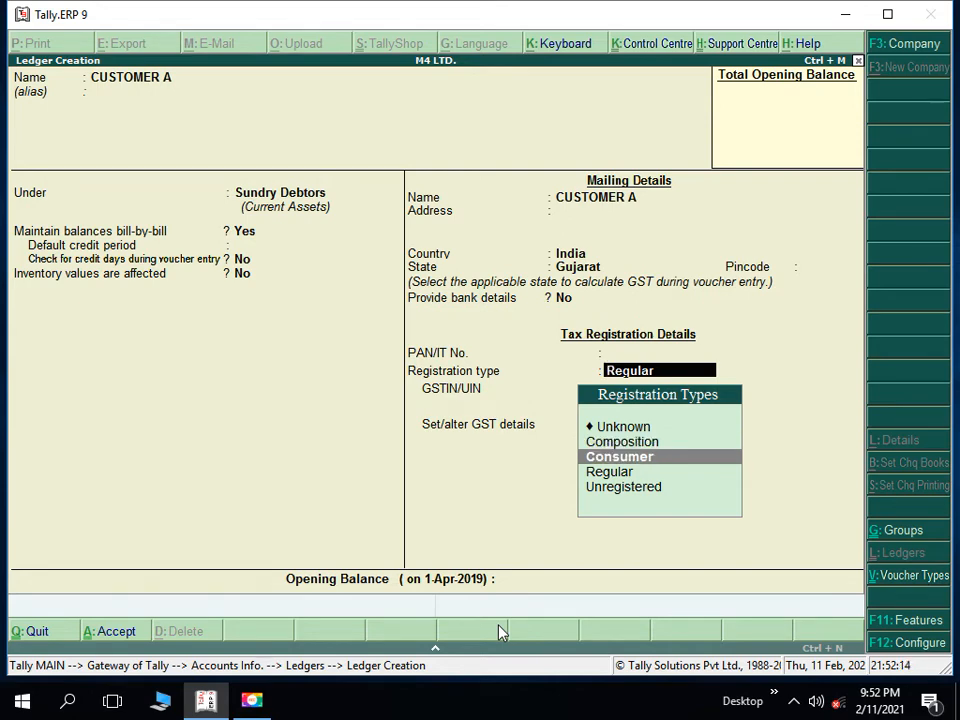
key("Down")
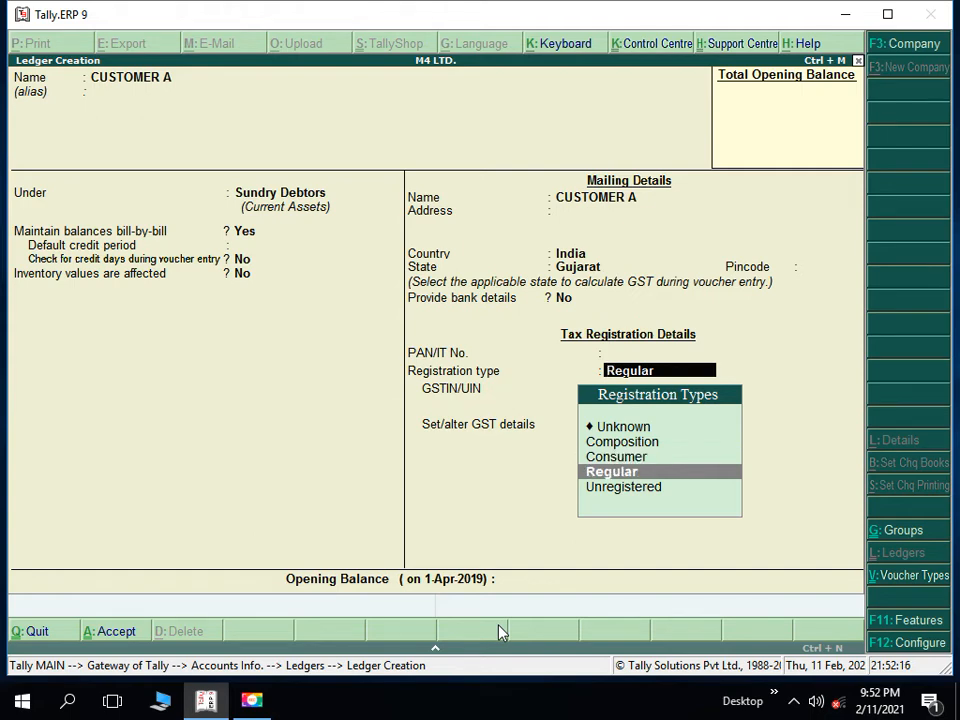
key("Return")
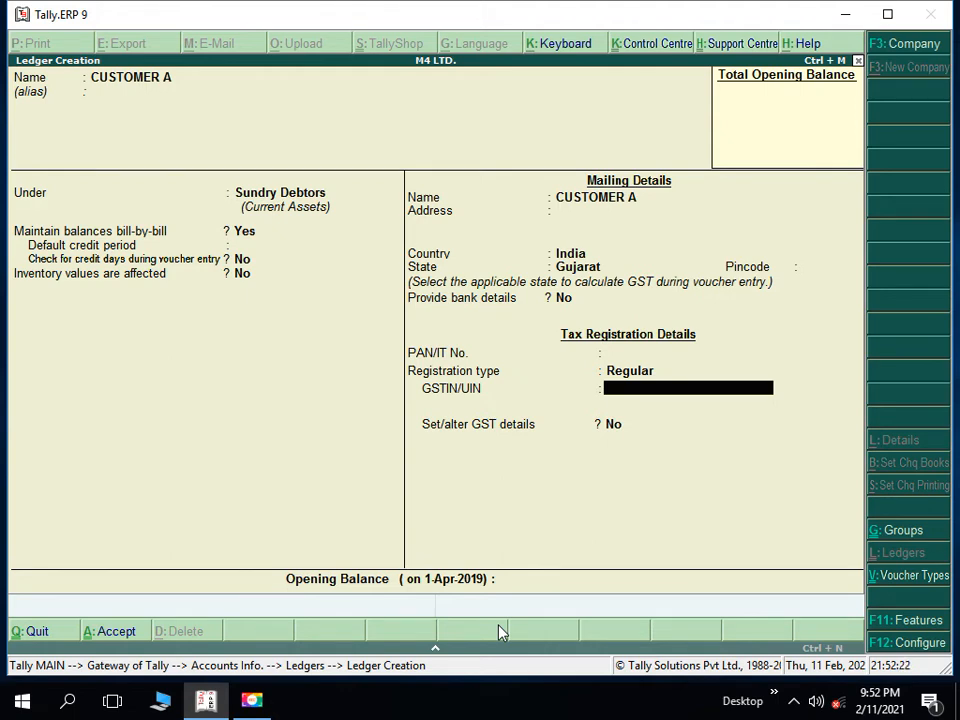
key("Up")
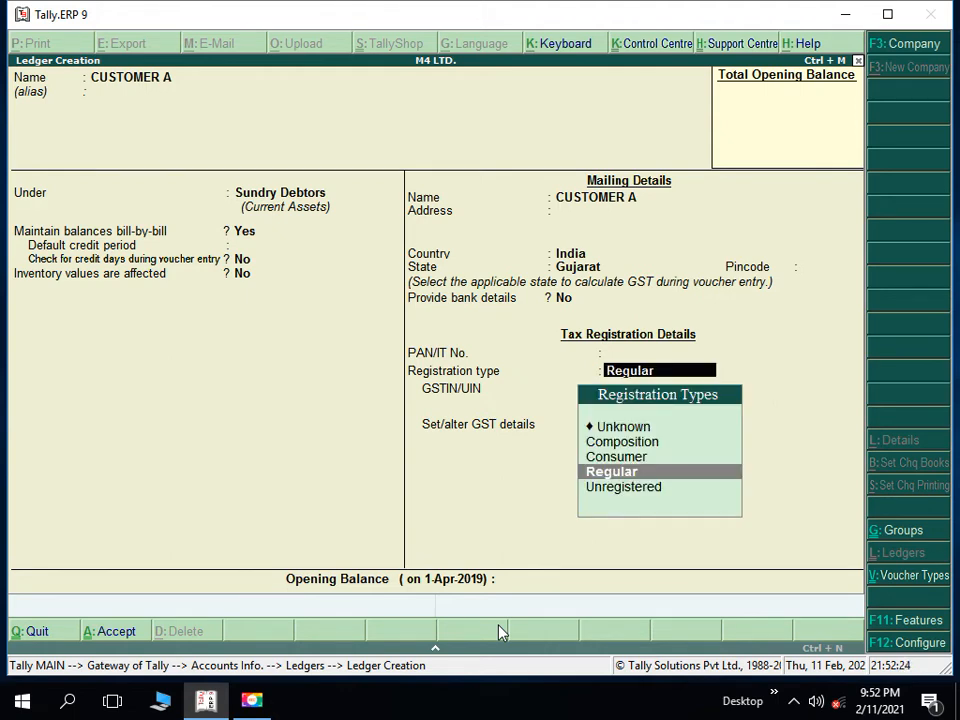
key("Up")
key("Return")
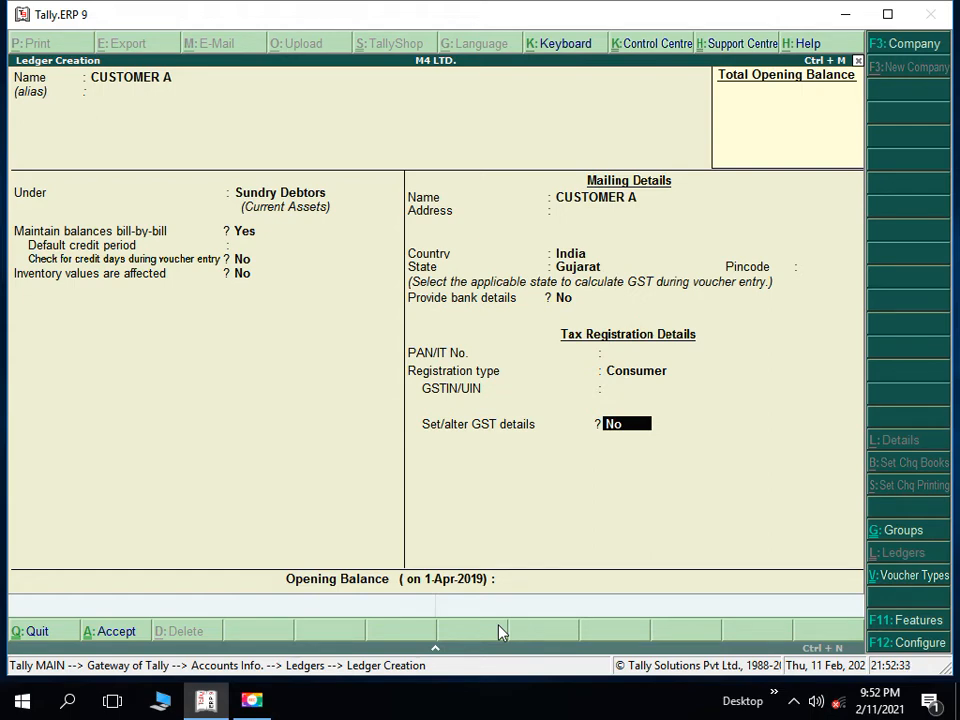
Step: Set CUSTOMER A's registration type to Regular and enter the customer's GSTIN/UIN
key("BackSpace")
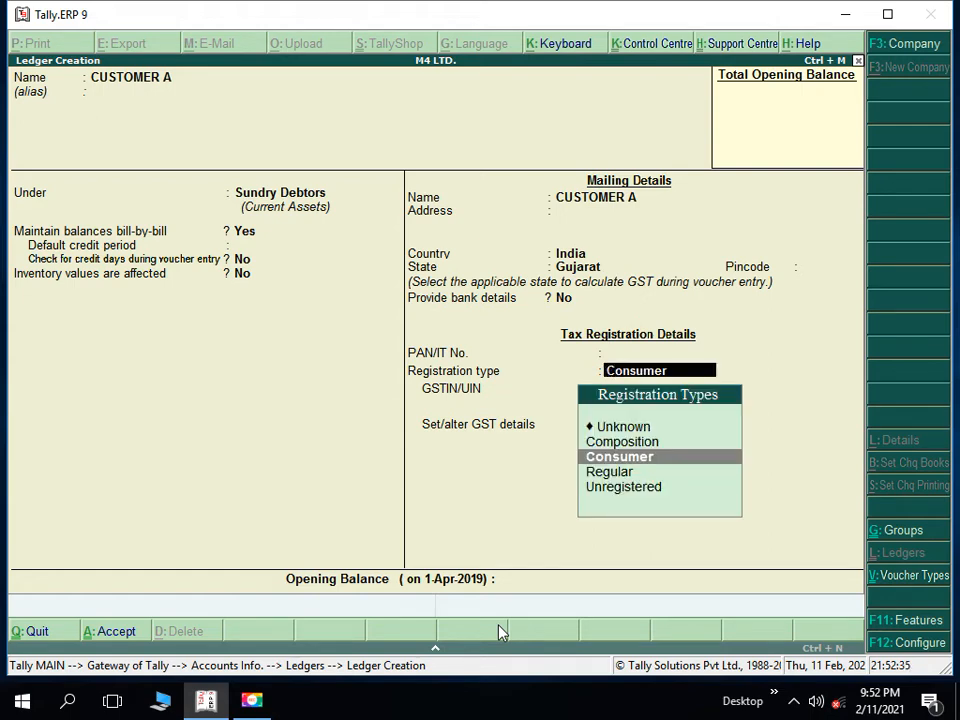
key("Down")
key("Return")
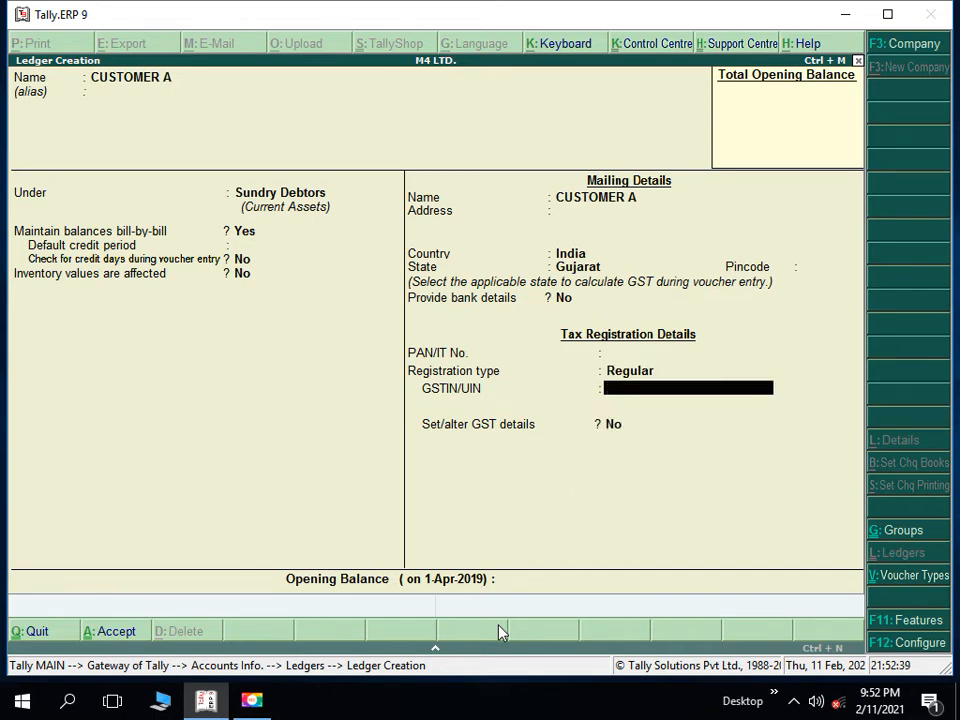
type("24LKJHG5678")
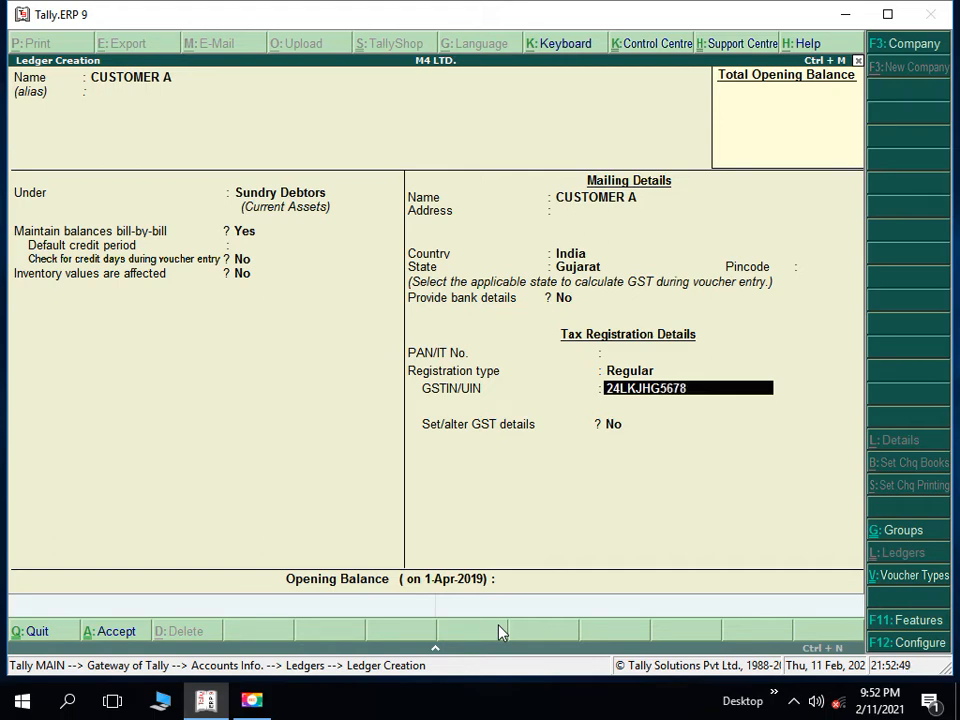
type("W8H4")
key("Return")
key("Return")
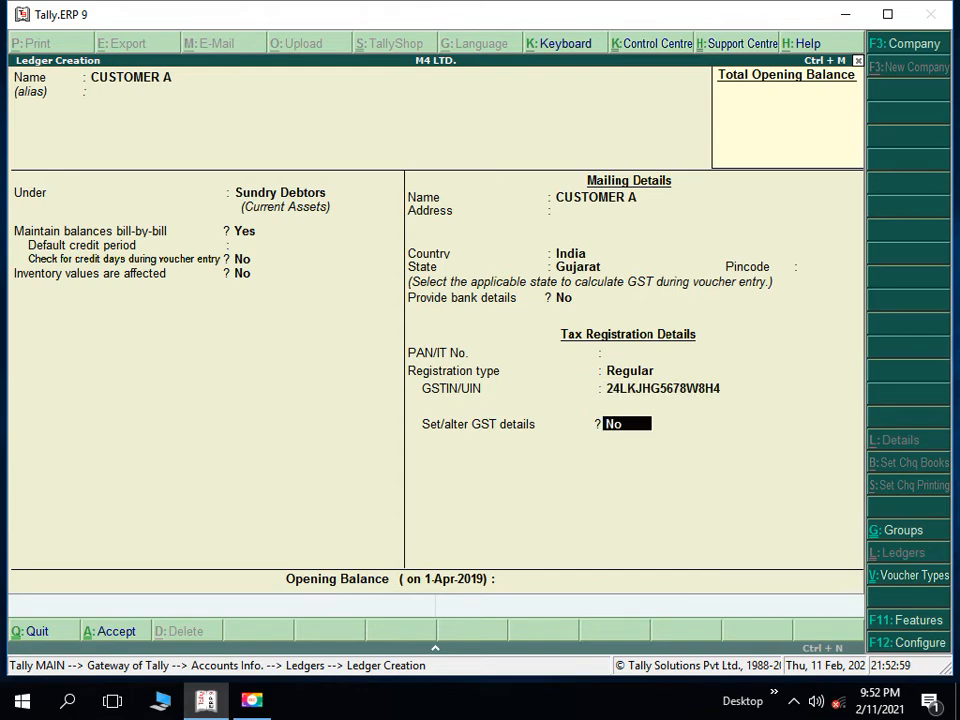
Step: Enable GST details for CUSTOMER A, accept Regular, all options No and party type Not Applicable, and save without an opening balance
type("y")
key("Return")
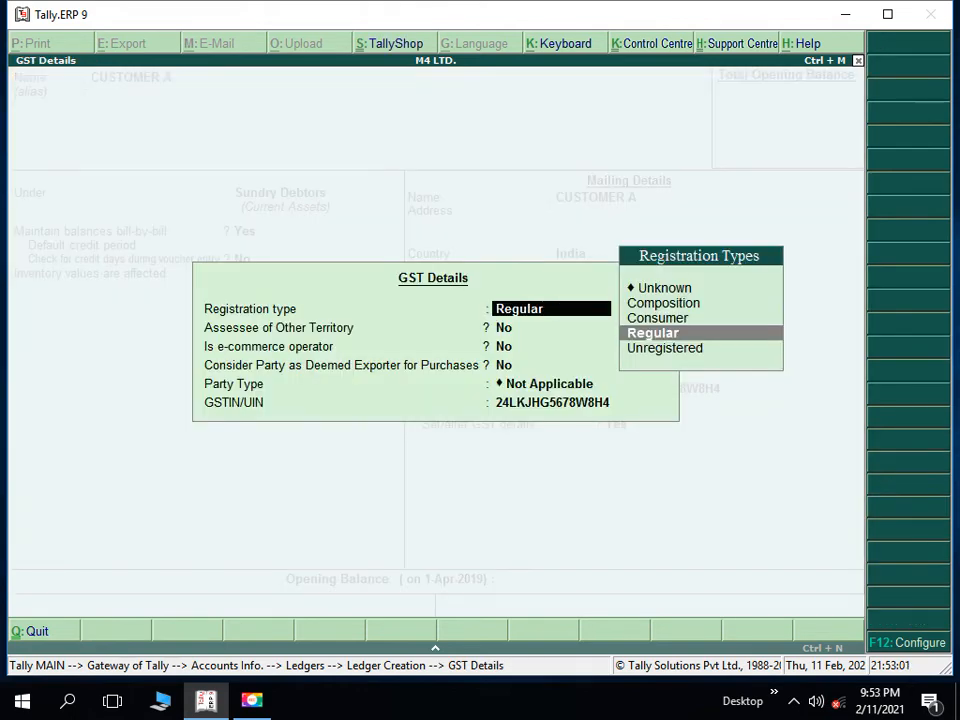
key("Return")
key("Return")
key("Return")
key("Return")
key("Return")
key("Return")
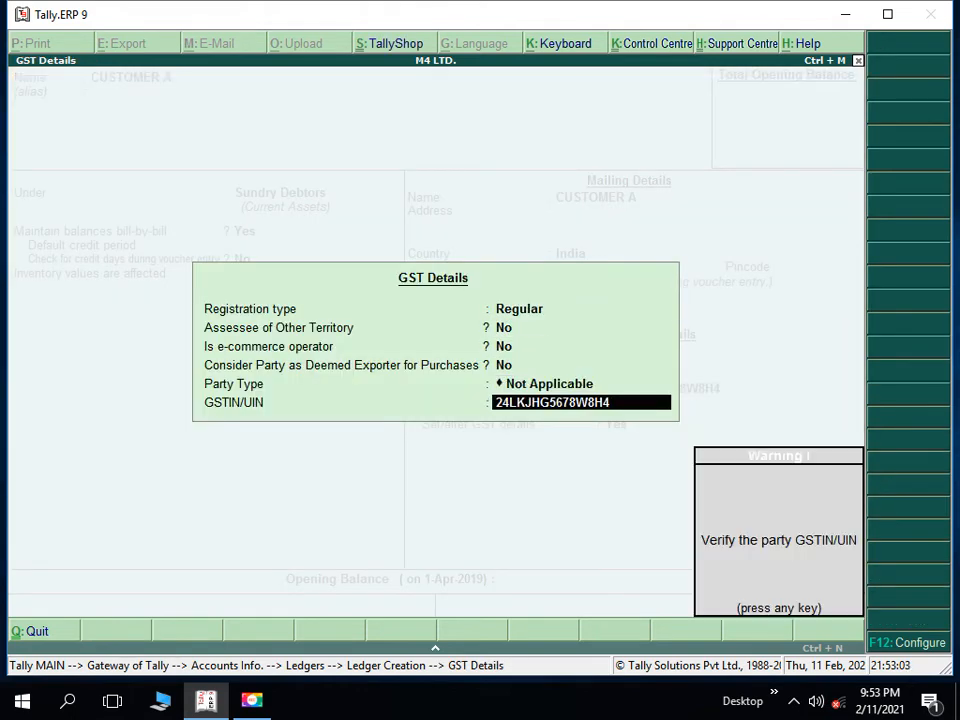
key("Return")
key("Return")
key("Return")
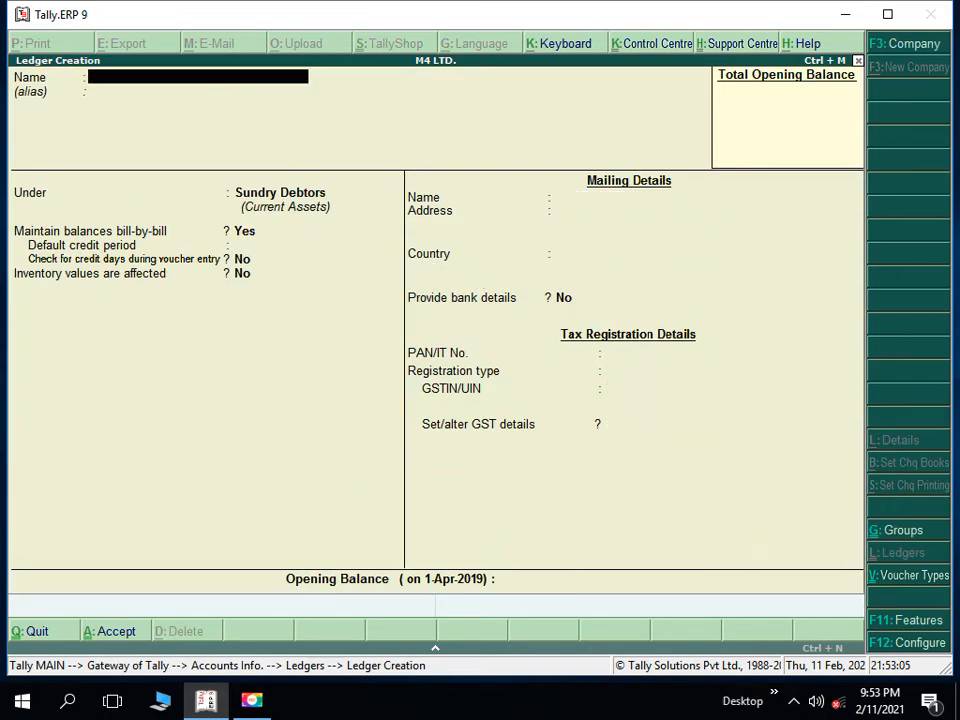
Step: Name the next ledger CUSTOMER B, leave the alias blank, and keep it under the Sundry Debtors group
type("CUSTOMER B")
key("Return")
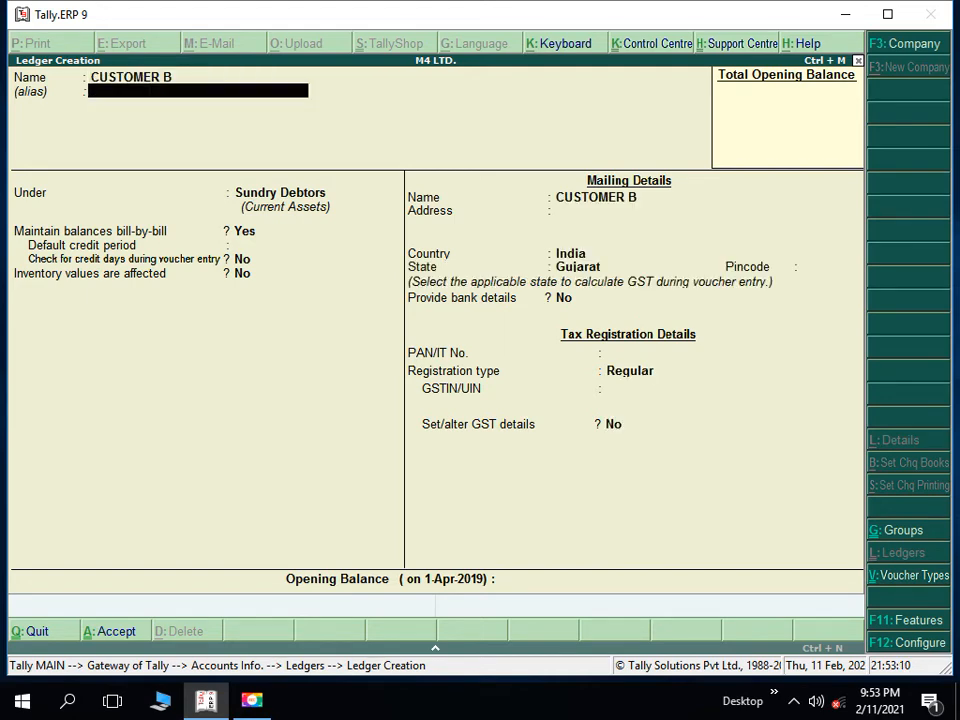
key("Return")
key("Return")
Step: Accept bill-by-bill balances Yes and country India for CUSTOMER B, leave credit period and address blank, and set the state to Haryana
key("Return")
key("Return")
key("Return")
key("Return")
key("Return")
key("Return")
key("Return")
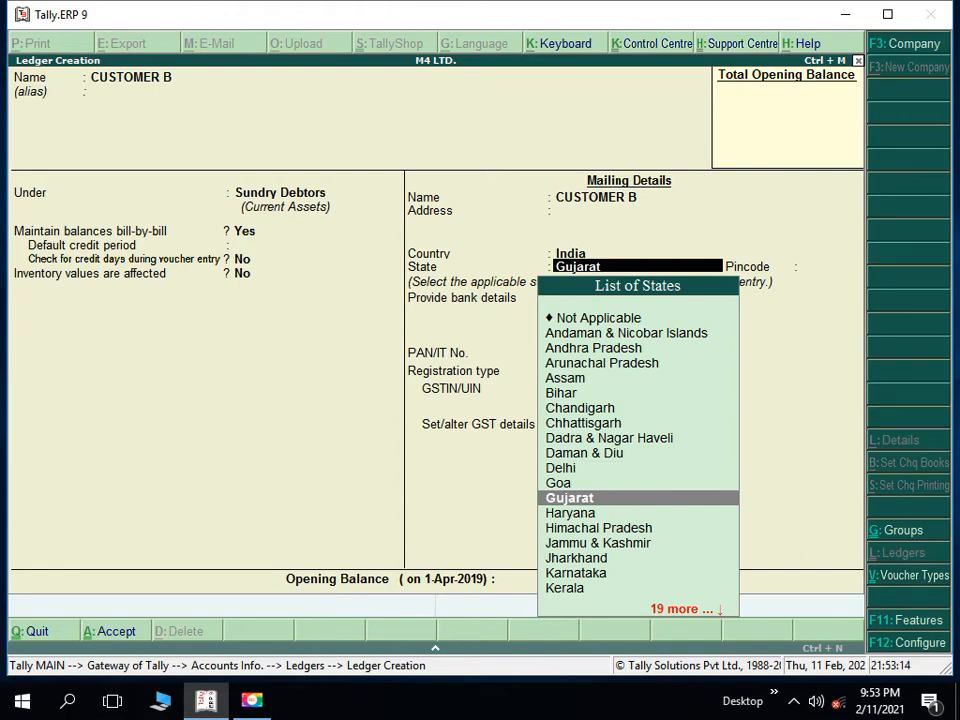
type("h")
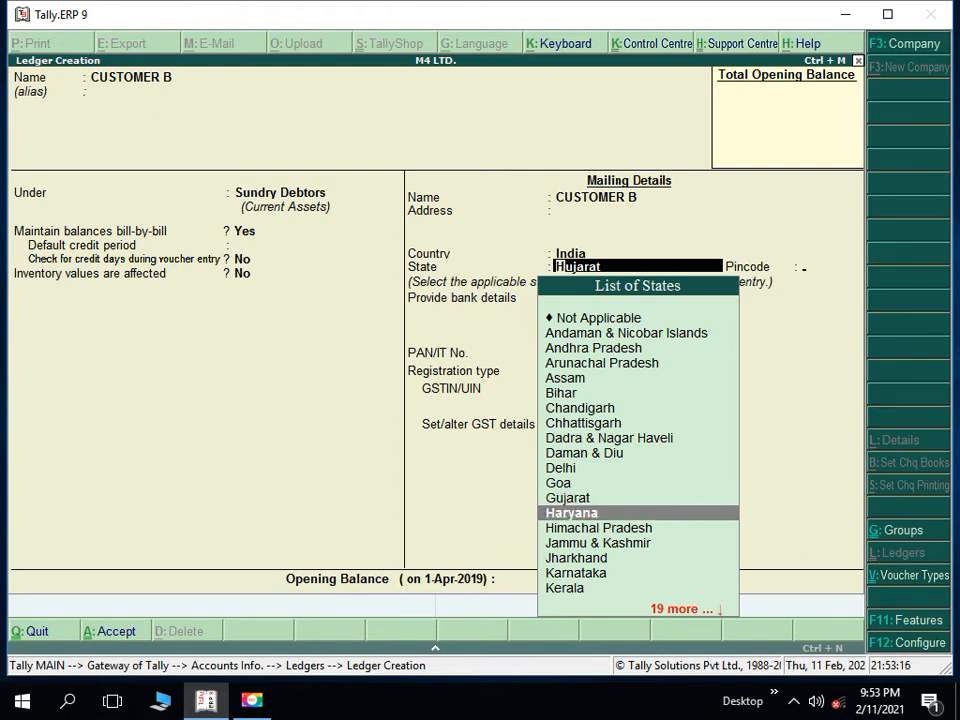
key("Return")
Step: Leave pincode and PAN blank with bank details No, accept registration type Regular, and enter CUSTOMER B's GSTIN/UIN
key("Return")
key("Return")
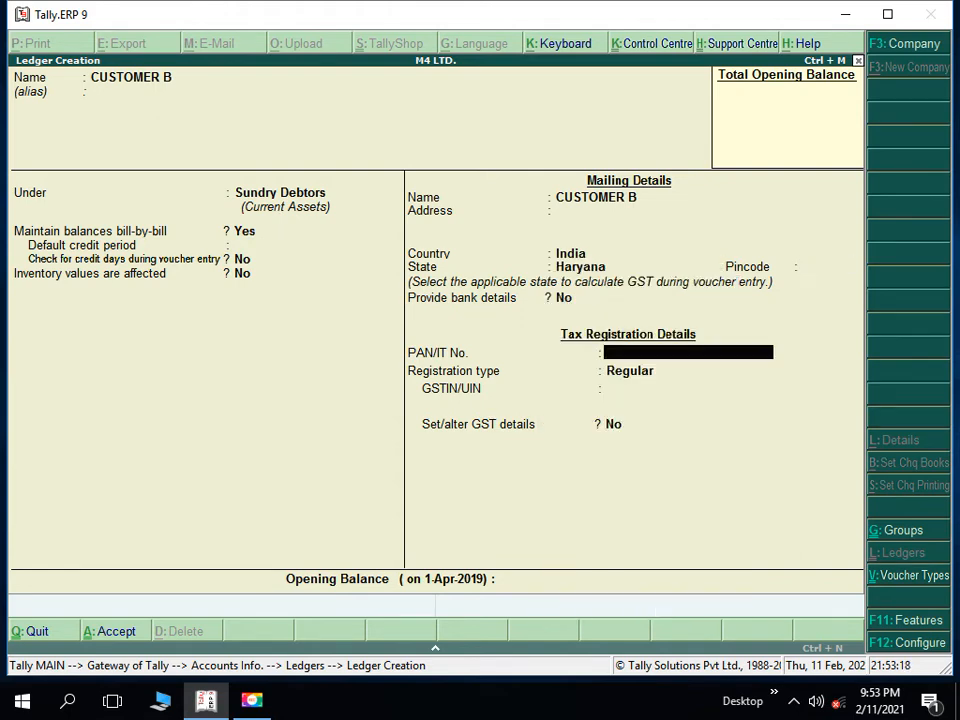
key("Return")
key("Return")
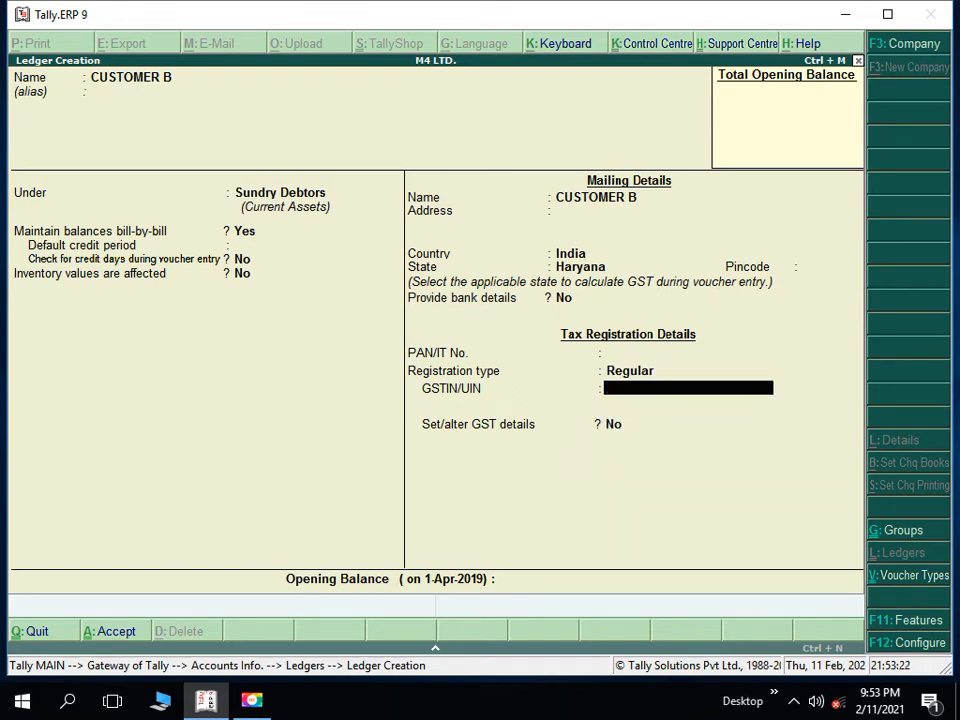
type("22GTYUO5877A5G4")
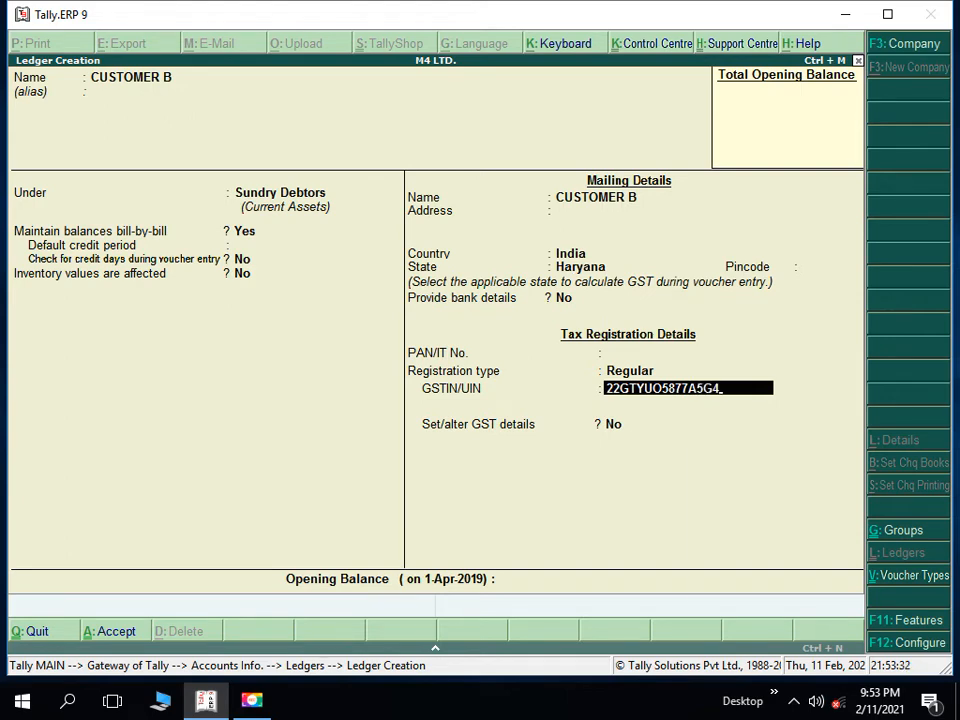
key("Return")
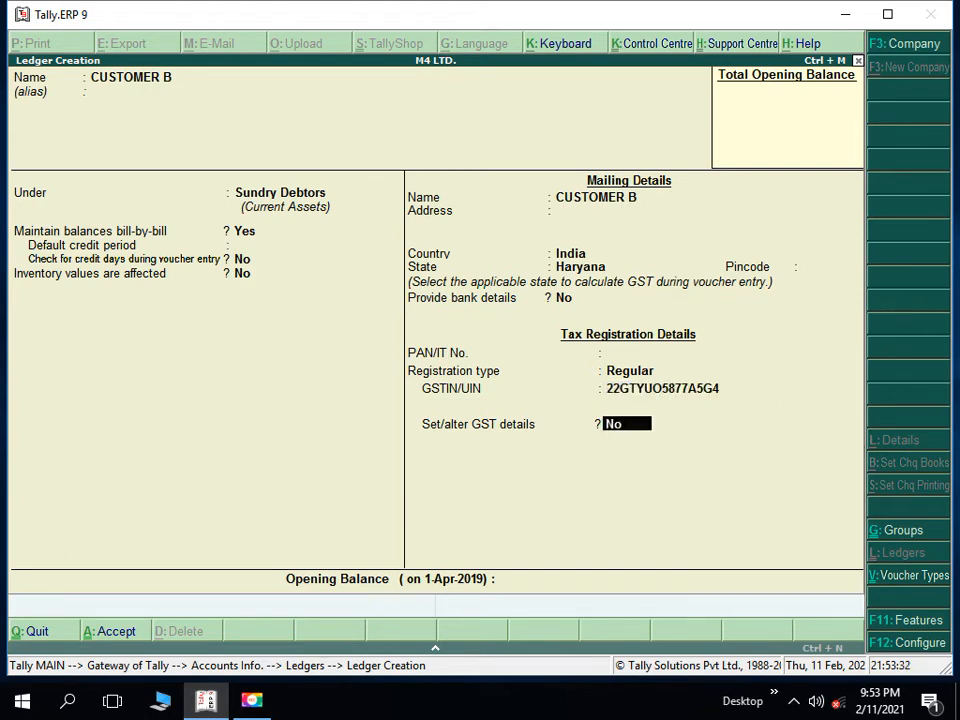
Step: Enable GST details for CUSTOMER B, accept Regular, all options No and party type Not Applicable, and save without an opening balance
key("y")
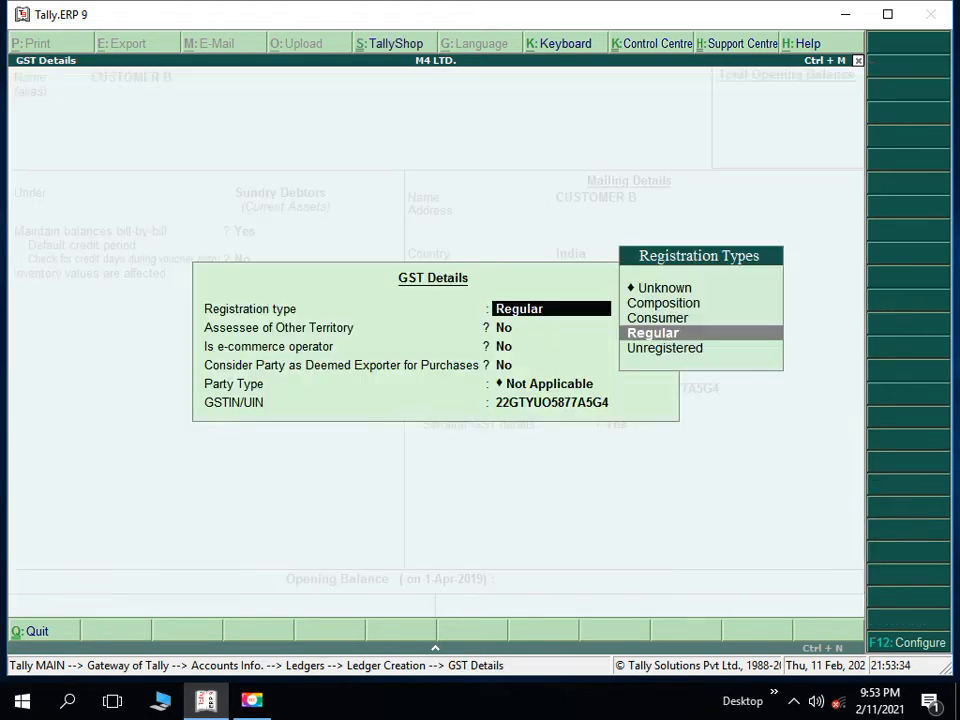
key("Return")
key("Return")
key("Return")
key("Return")
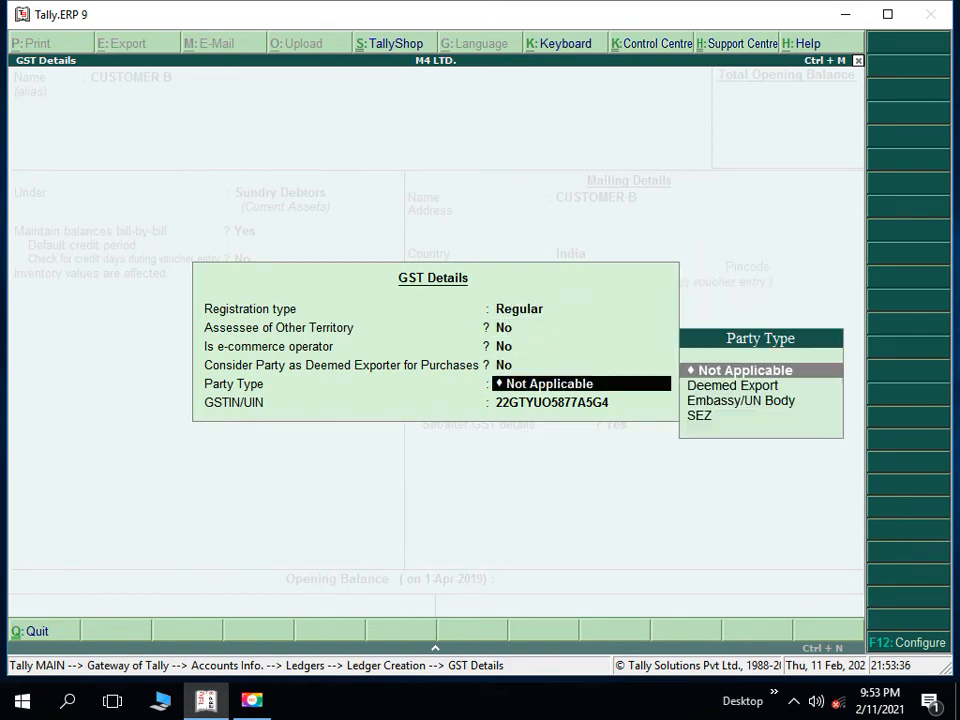
key("Return")
key("Return")
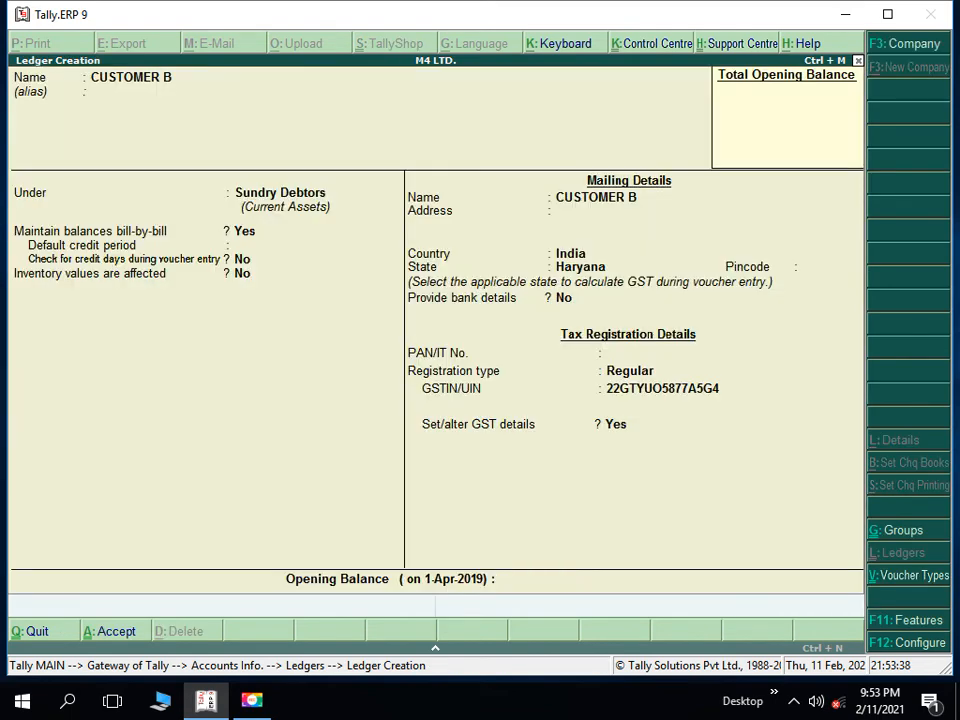
key("Return")
key("Return")
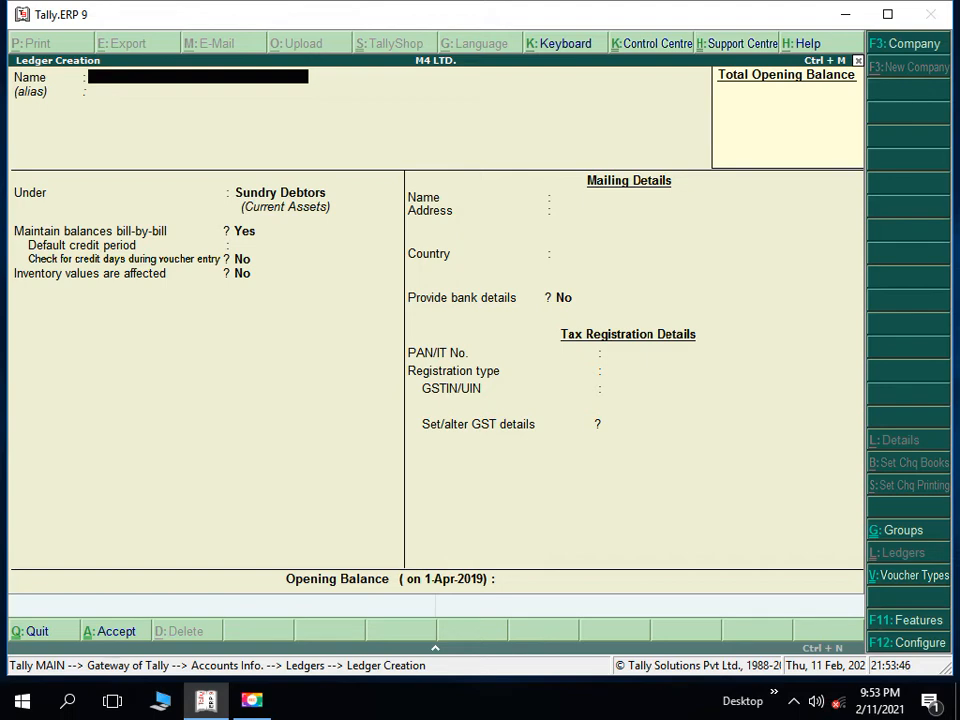
Step: Leave ledger creation and start creating a single stock item from the inventory masters
key("Escape")
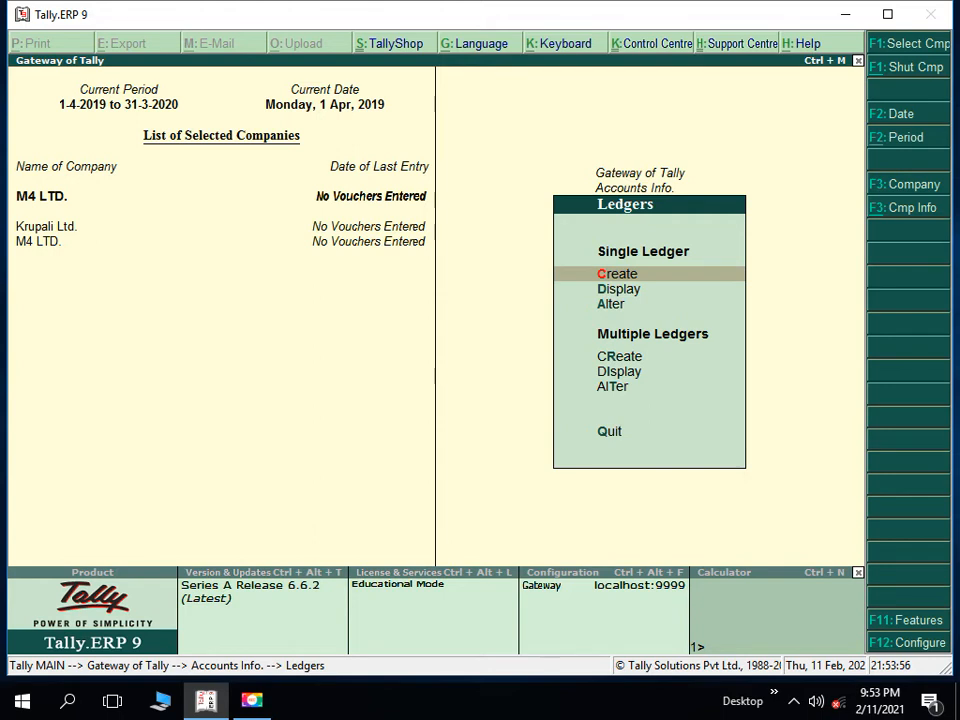
key("Escape")
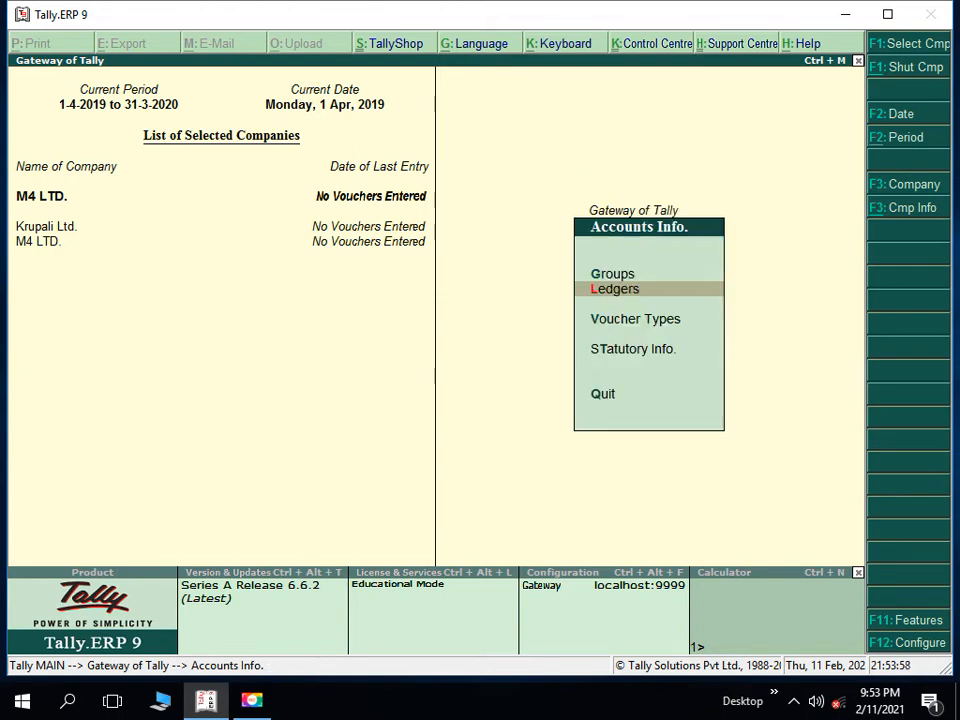
key("Escape")
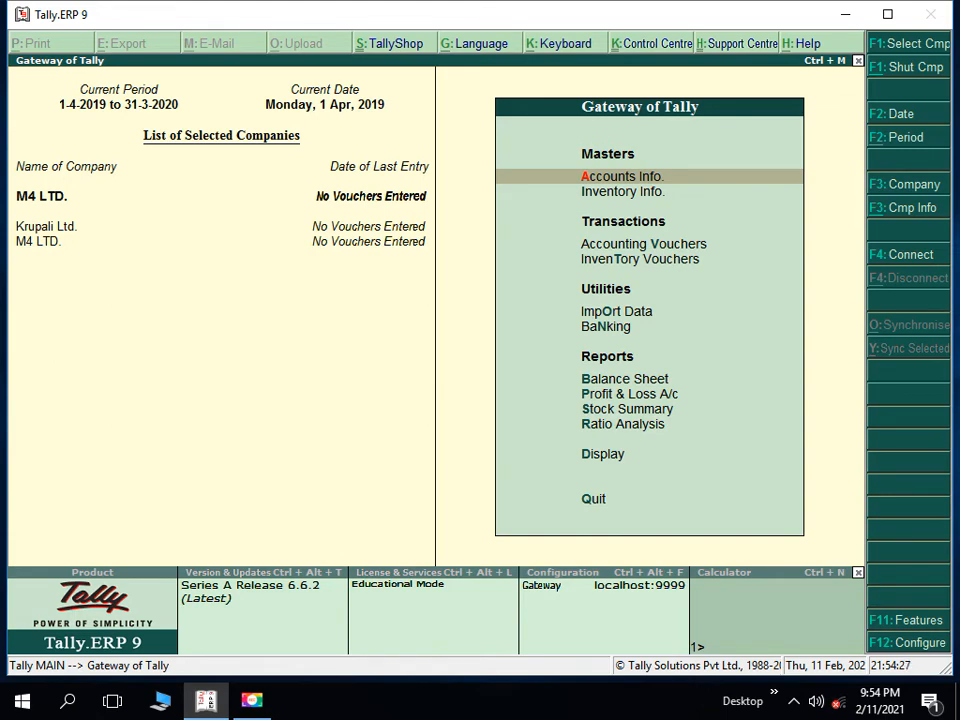
key("Down")
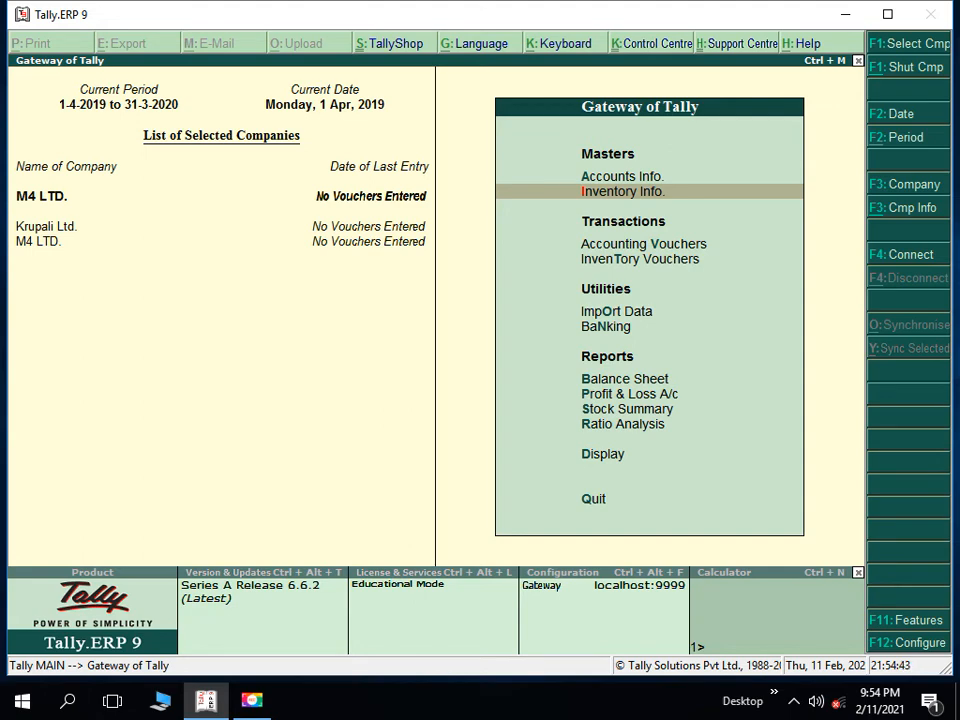
key("Return")
key("Down")
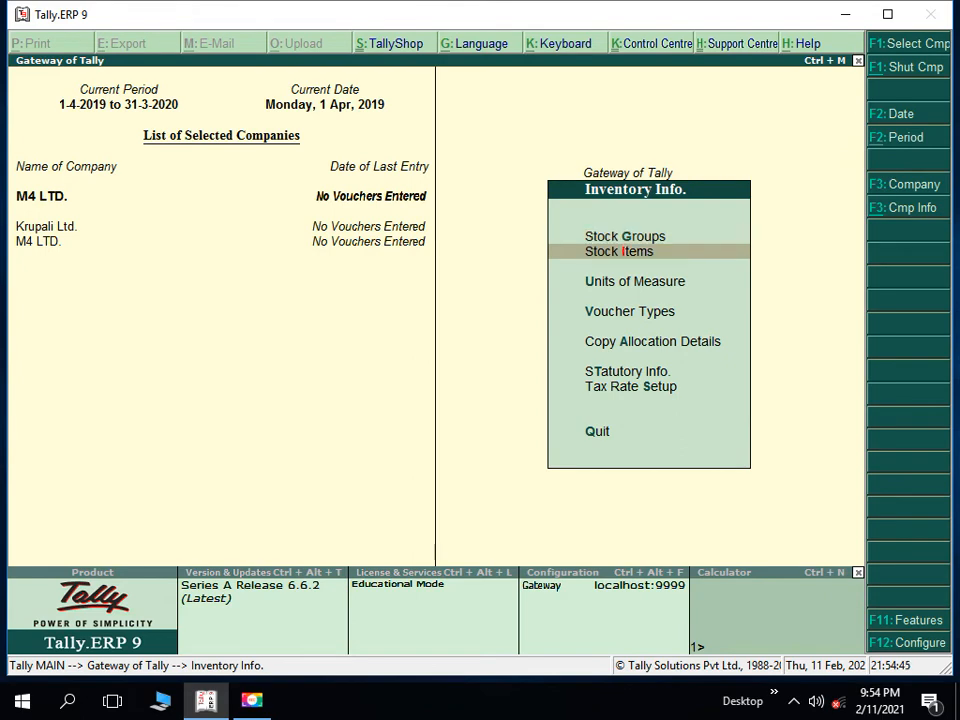
key("Return")
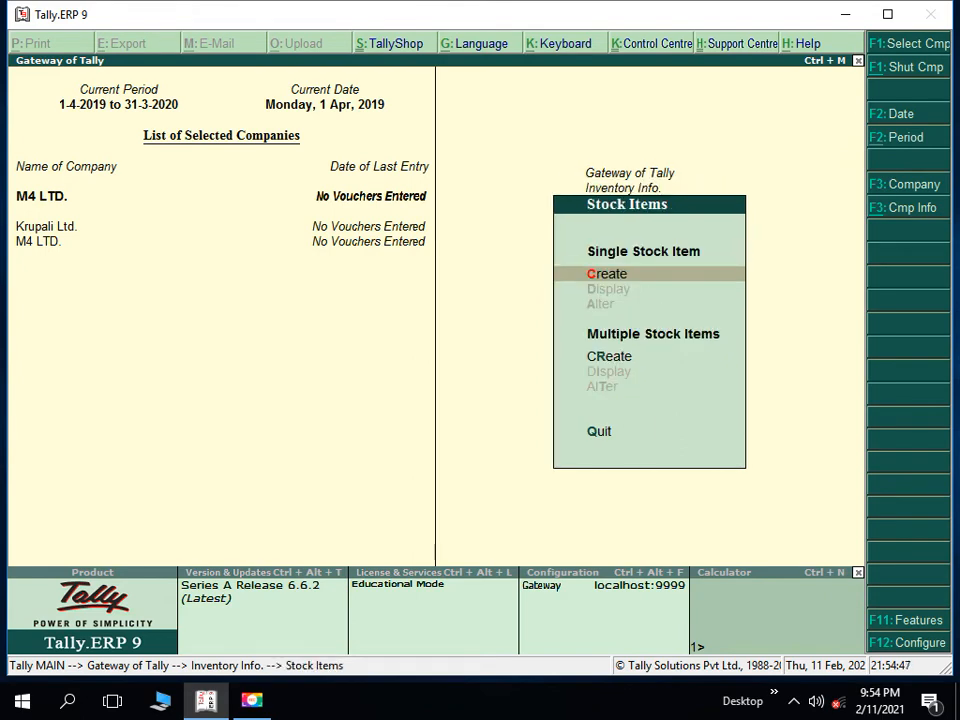
key("Return")
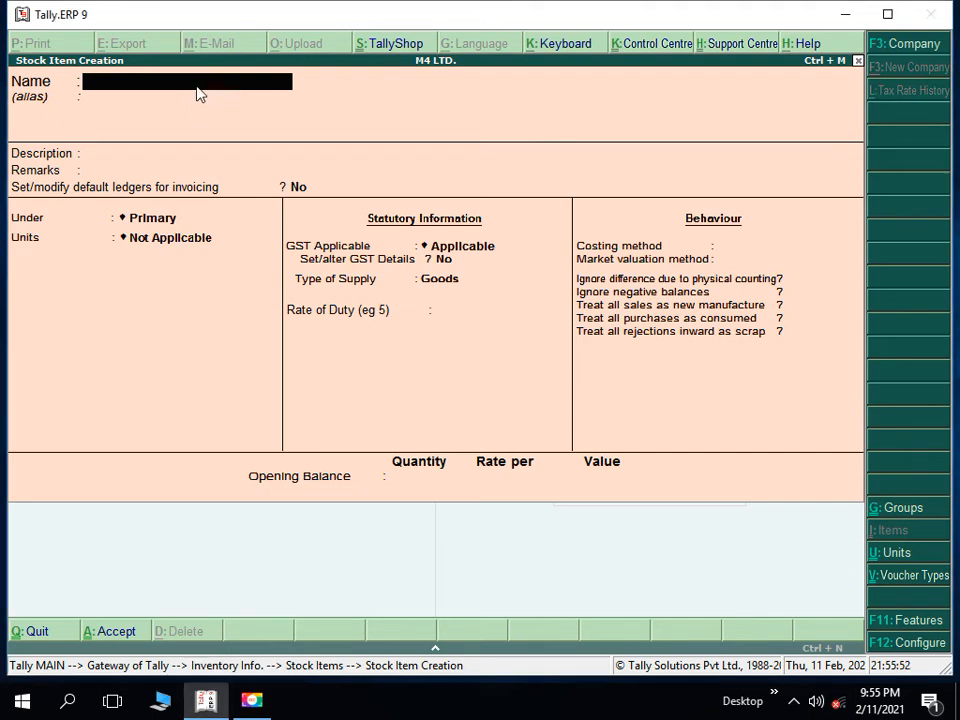
Step: Name the stock item DRESSES, leave alias, description and remarks blank, keep default ledgers for invoicing No, and place it under Primary
type("DRESSES")
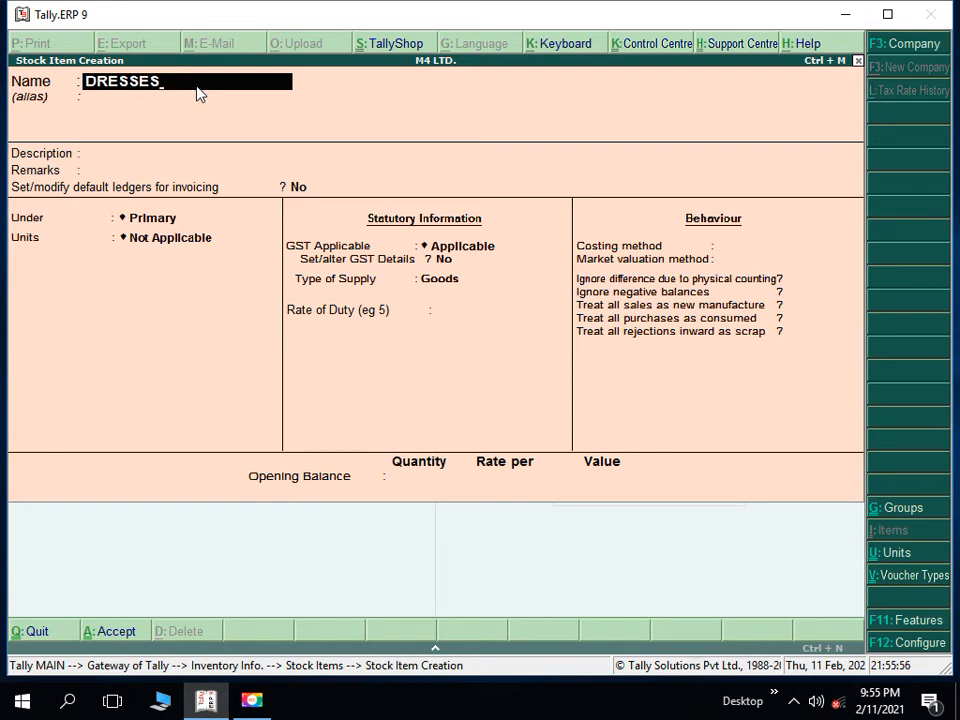
key("Return")
key("Return")
key("Return")
key("Return")
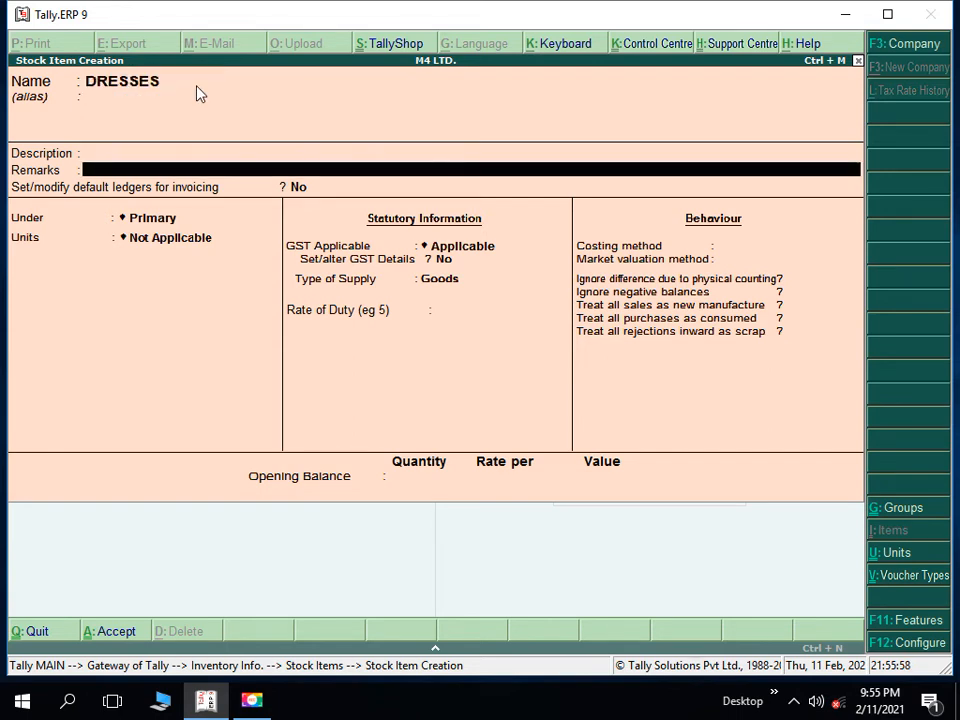
key("Return")
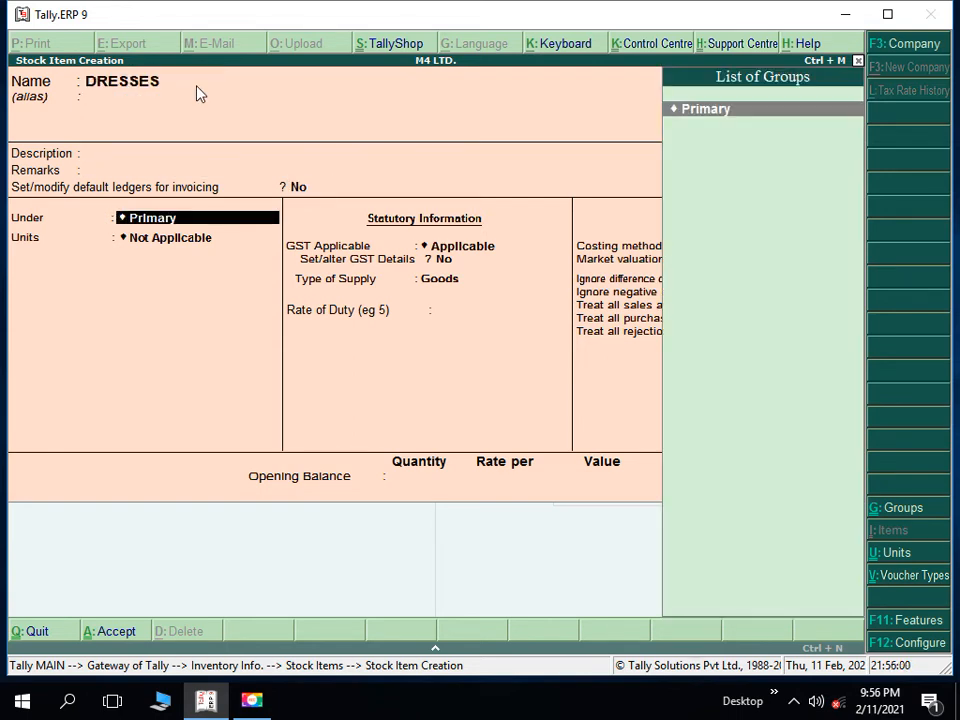
key("Return")
Step: Create a simple unit NOS without a formal name, with quantity code NOS-NUMBERS and 0 decimal places, for the DRESSES item
key("alt+c")
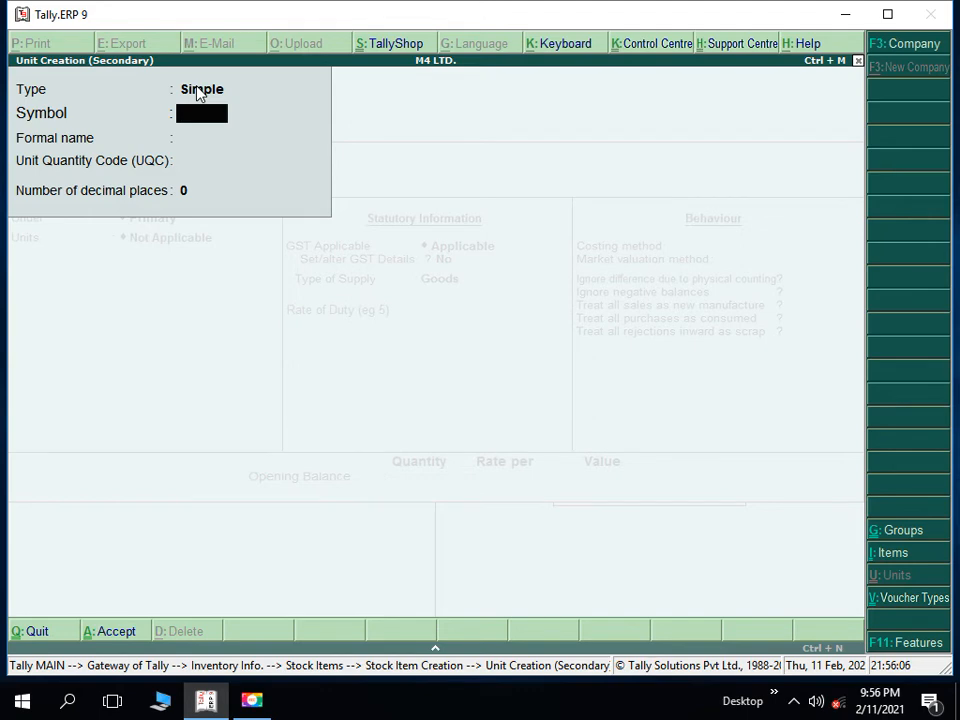
type("NOS")
key("Return")
key("Return")
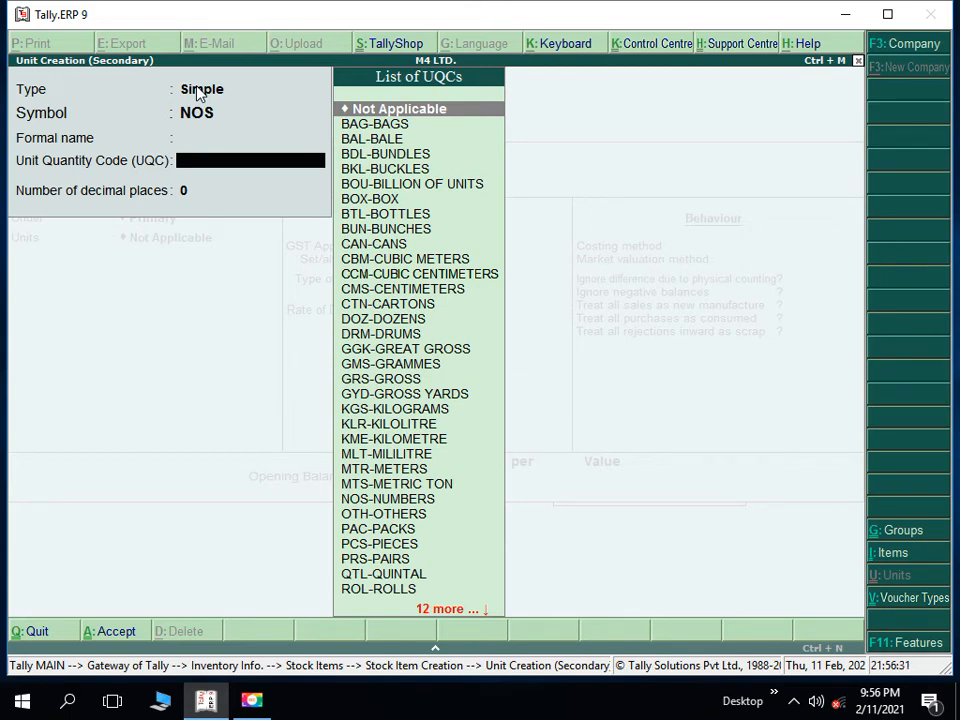
type("N")
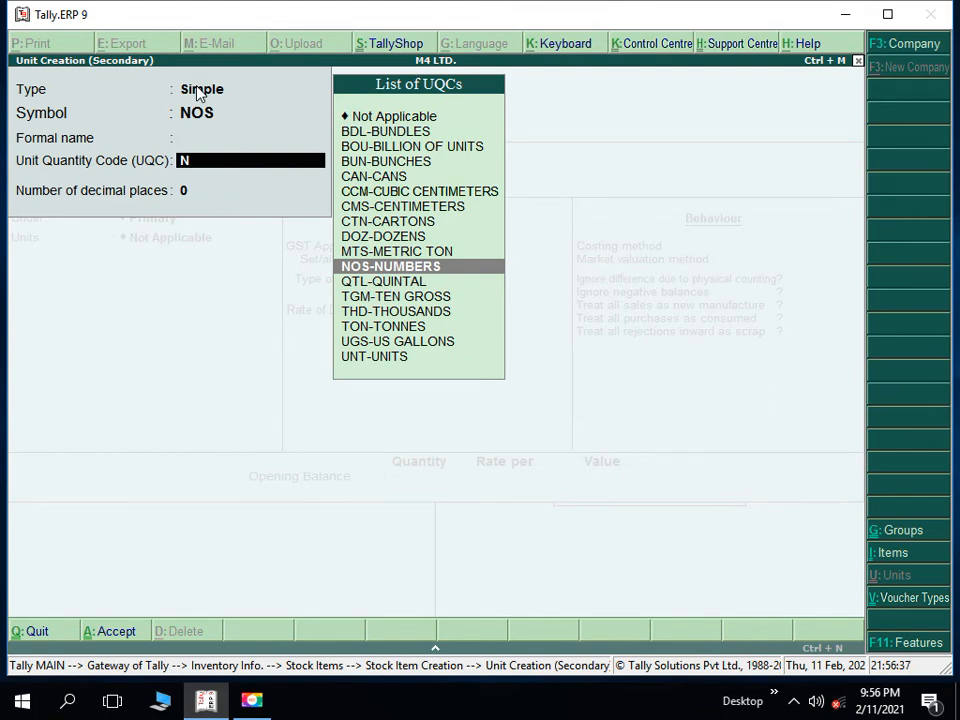
key("Return")
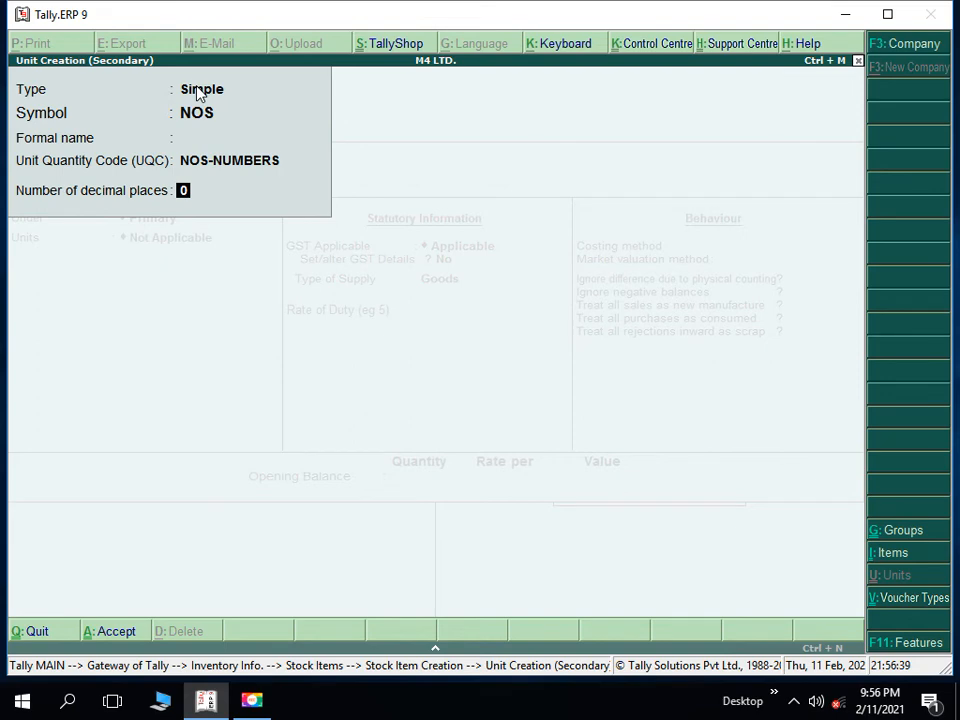
key("Return")
key("Return")
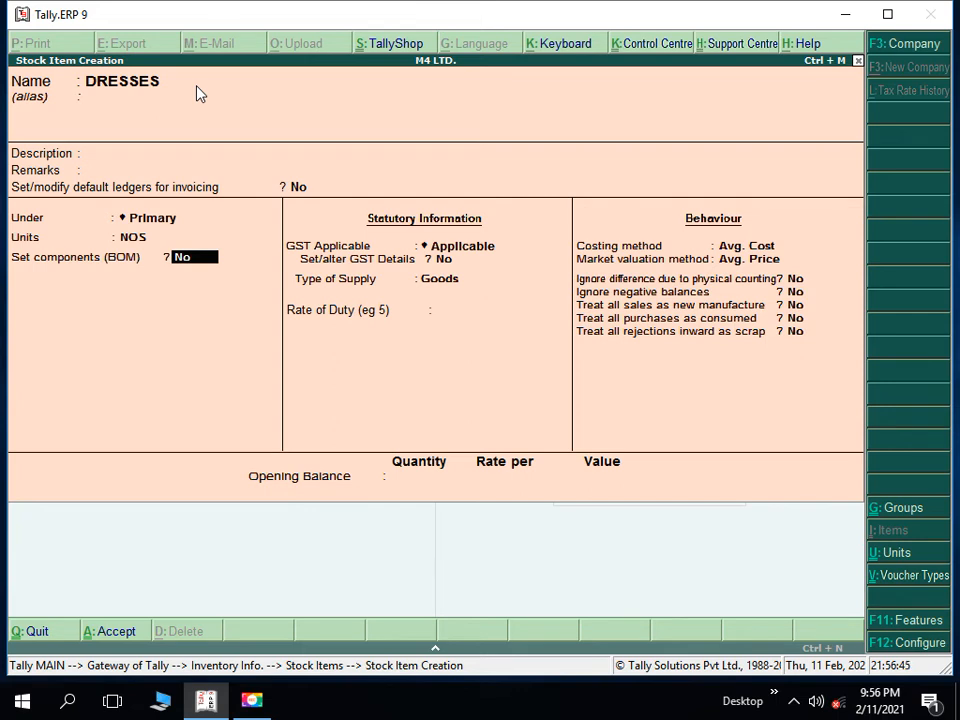
Step: Accept components (BOM) No and GST Applicable for DRESSES, and set Set/alter GST Details to Yes
key("Return")
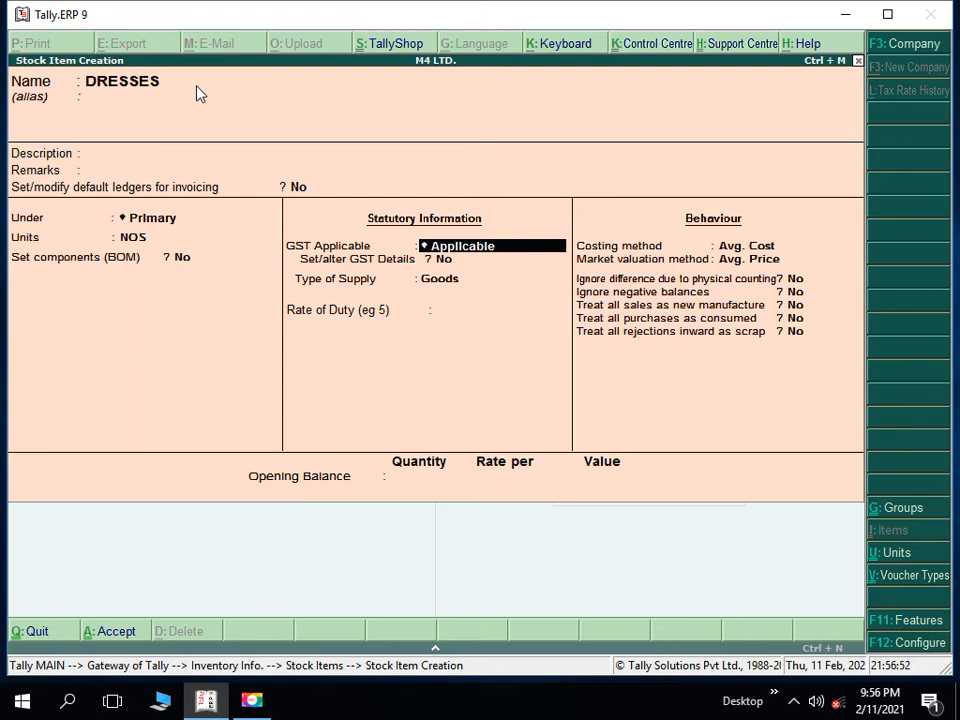
key("Return")
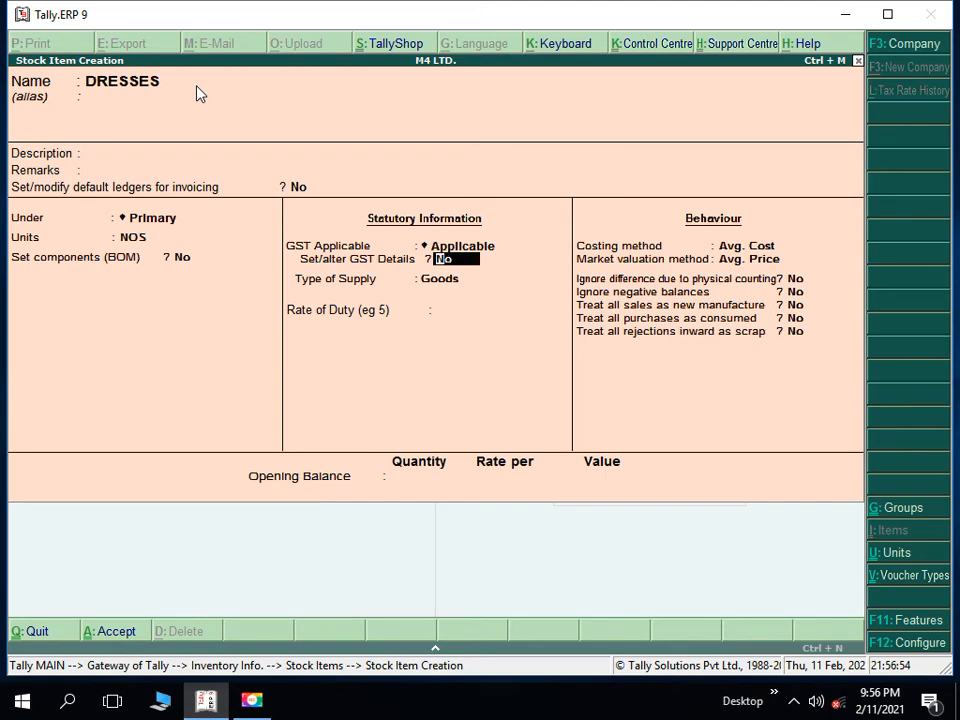
type("y")
key("Return")
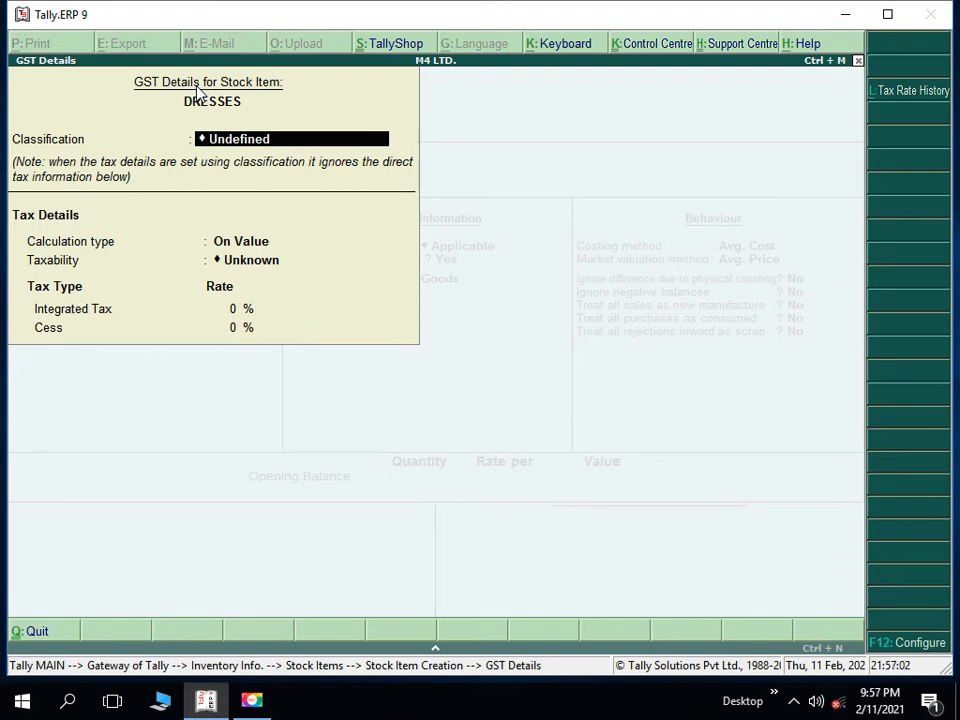
Step: Configure the GST details to allow HSN/SAC details and show all GST tax types, keeping every other option No
left_click(920, 643)
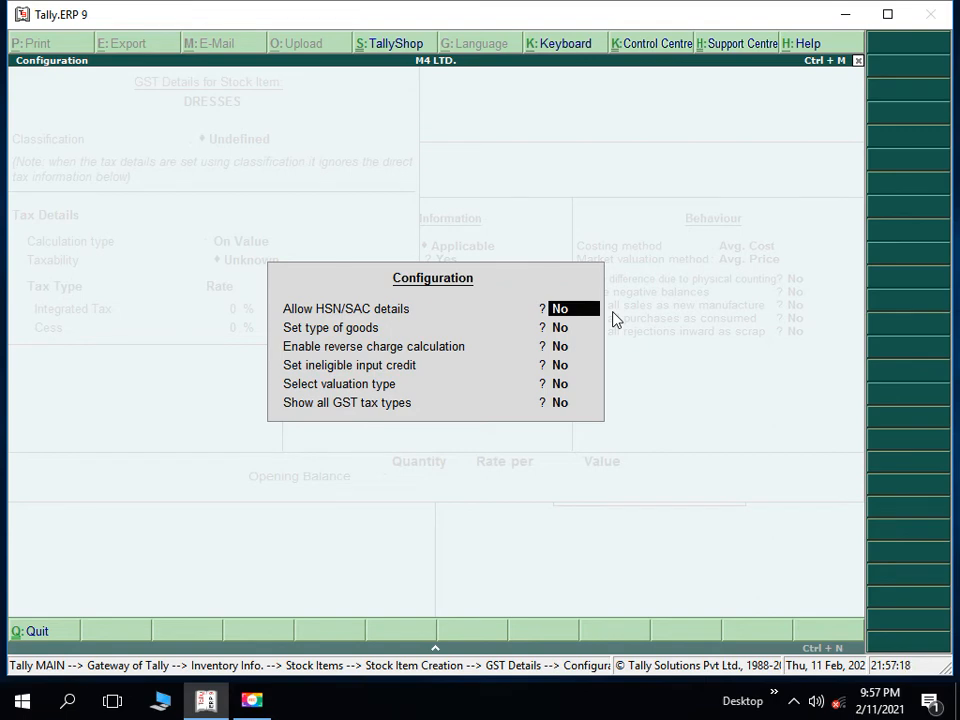
type("y")
key("Return")
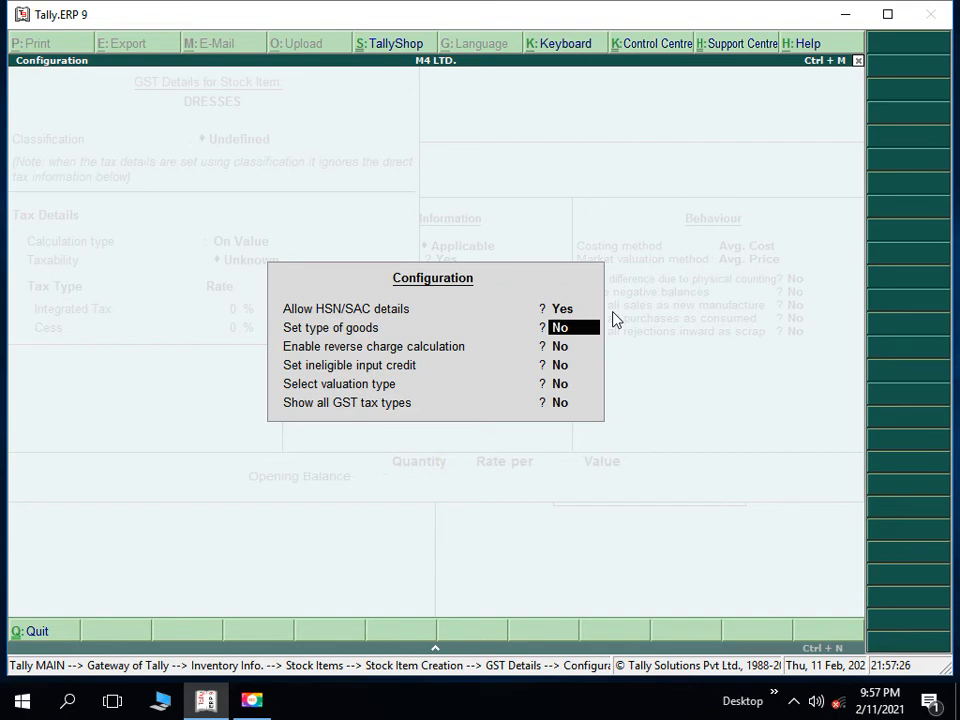
key("Return")
key("Return")
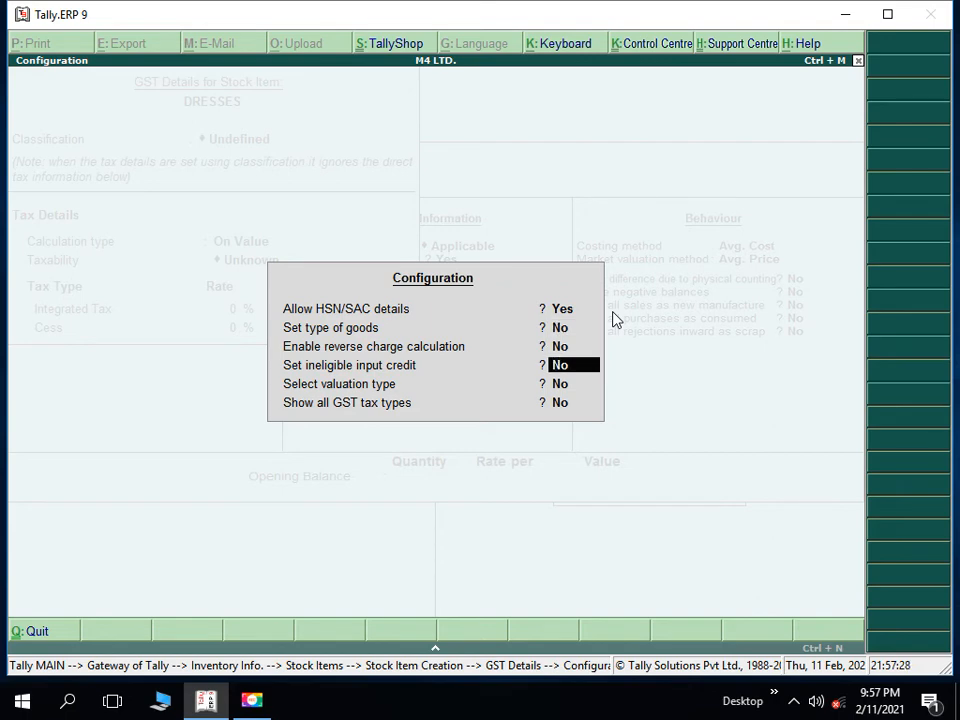
key("Return")
key("Return")
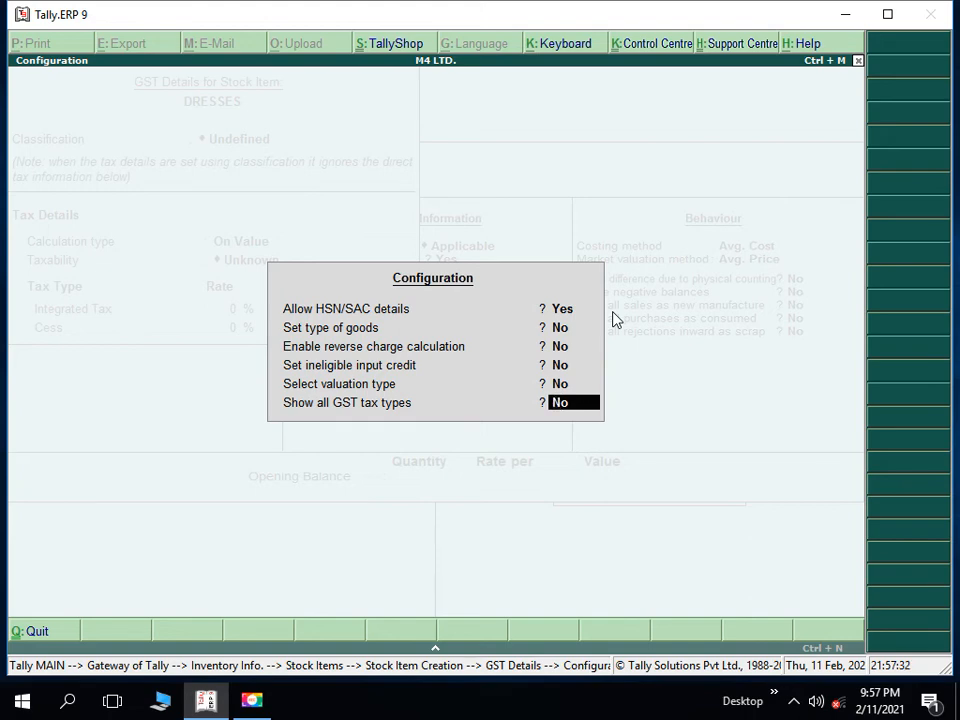
type("Y")
key("Return")
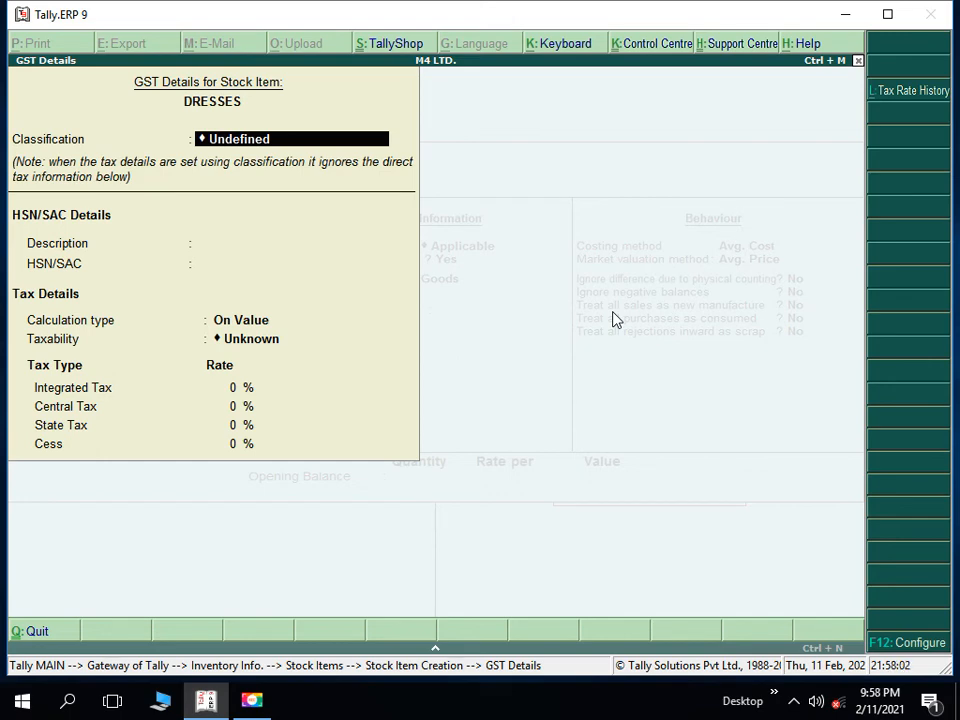
Step: Keep the classification Undefined, and enter the HSN/SAC description DRESSES and code 4589
key("Return")
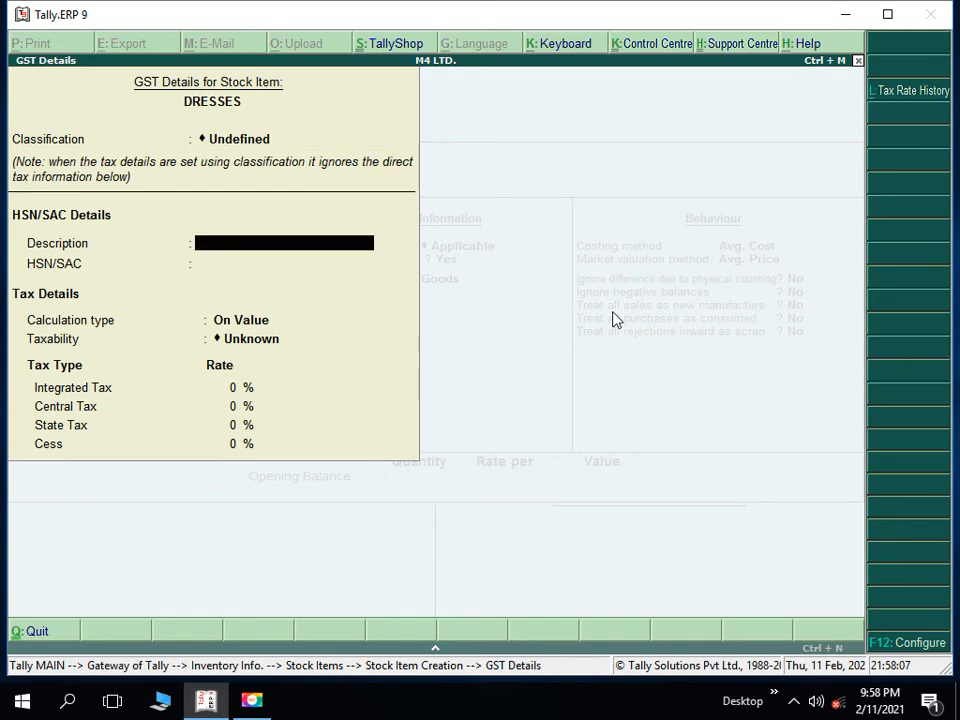
type("DRESSES")
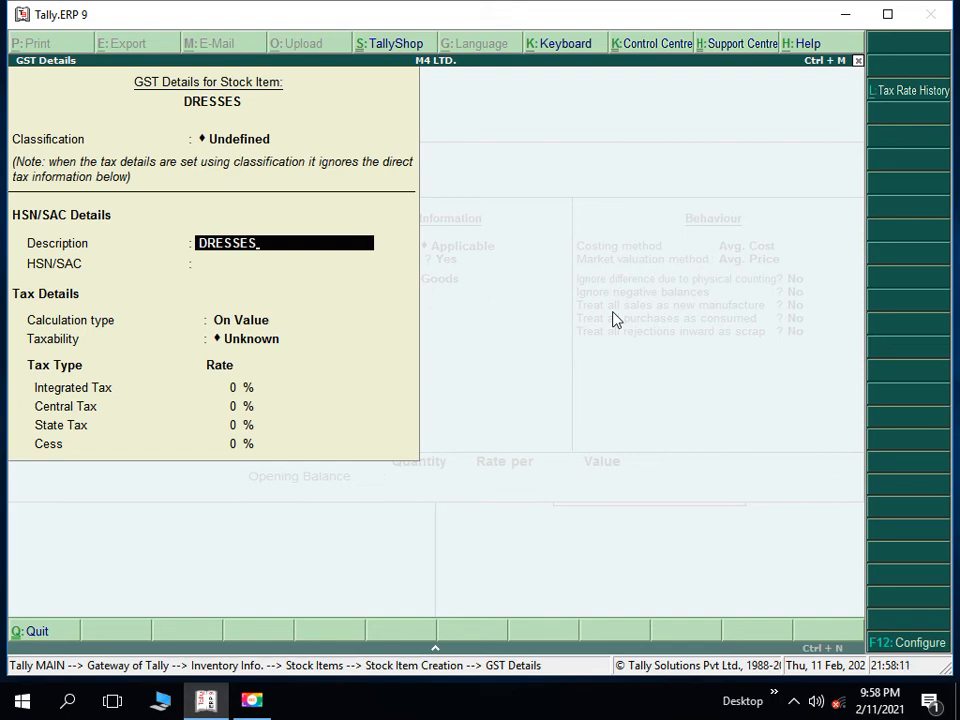
key("Return")
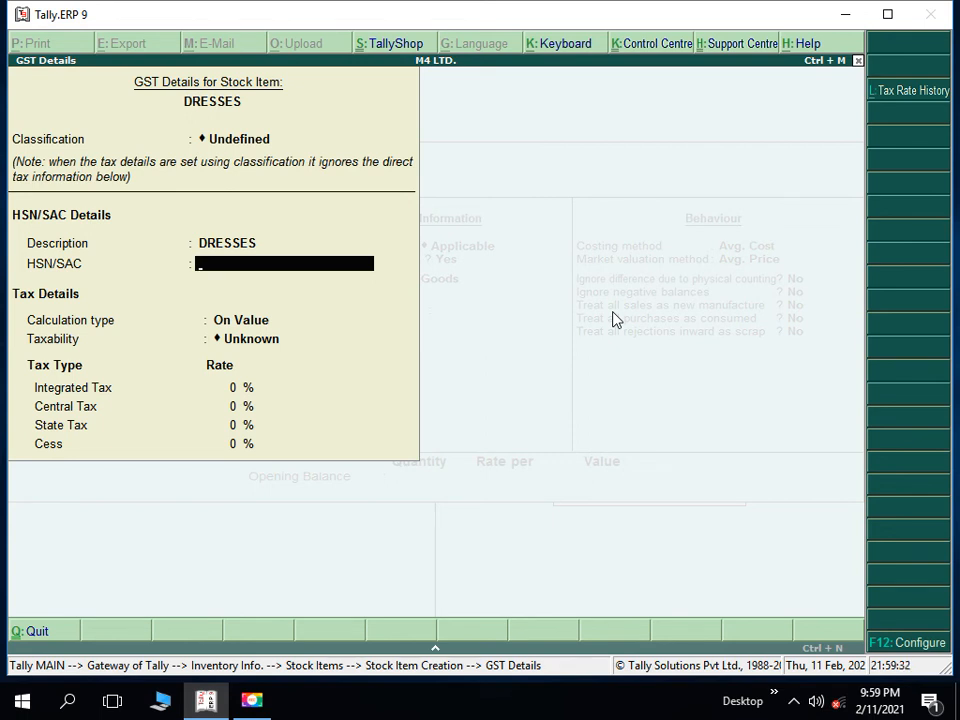
type("4589")
key("Return")
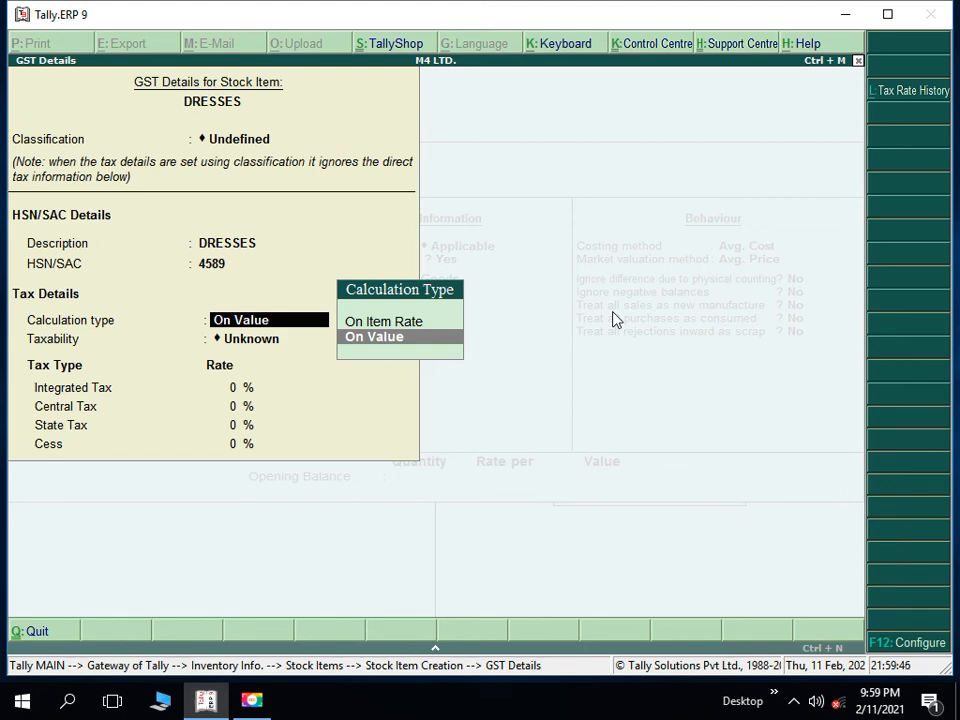
Step: Keep the tax calculation type On Value and set the taxability of DRESSES to Taxable
key("Return")
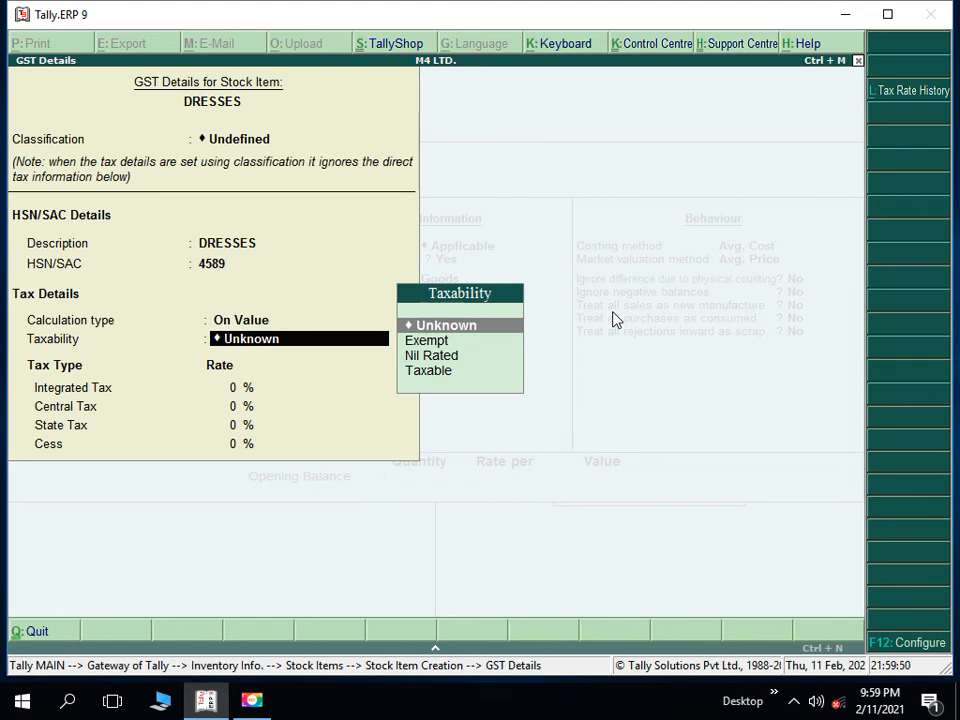
key("Down")
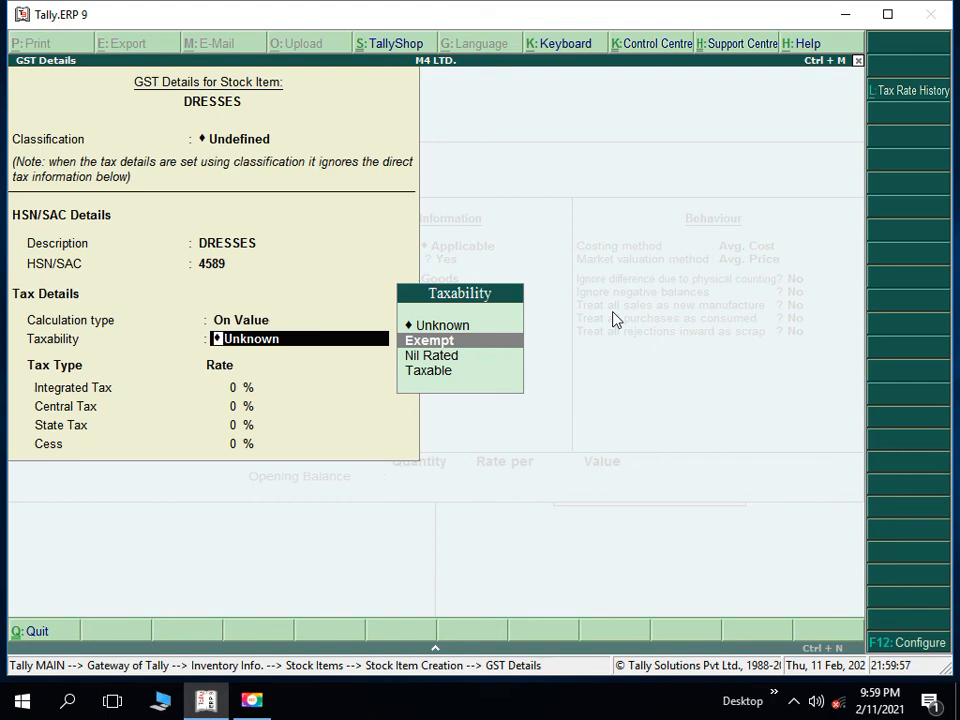
key("Down")
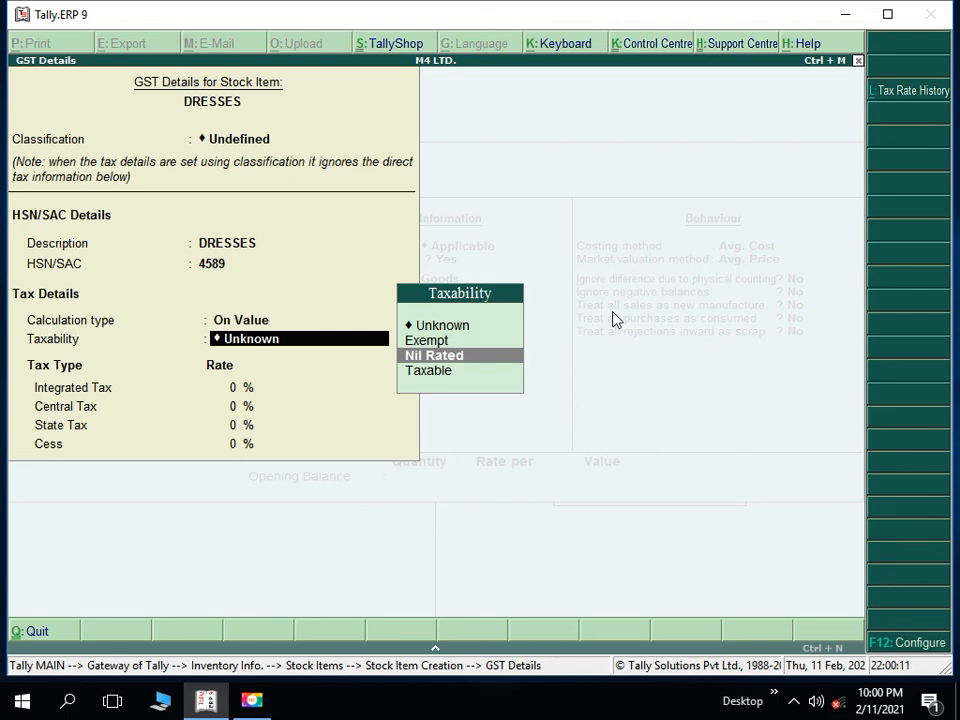
key("Down")
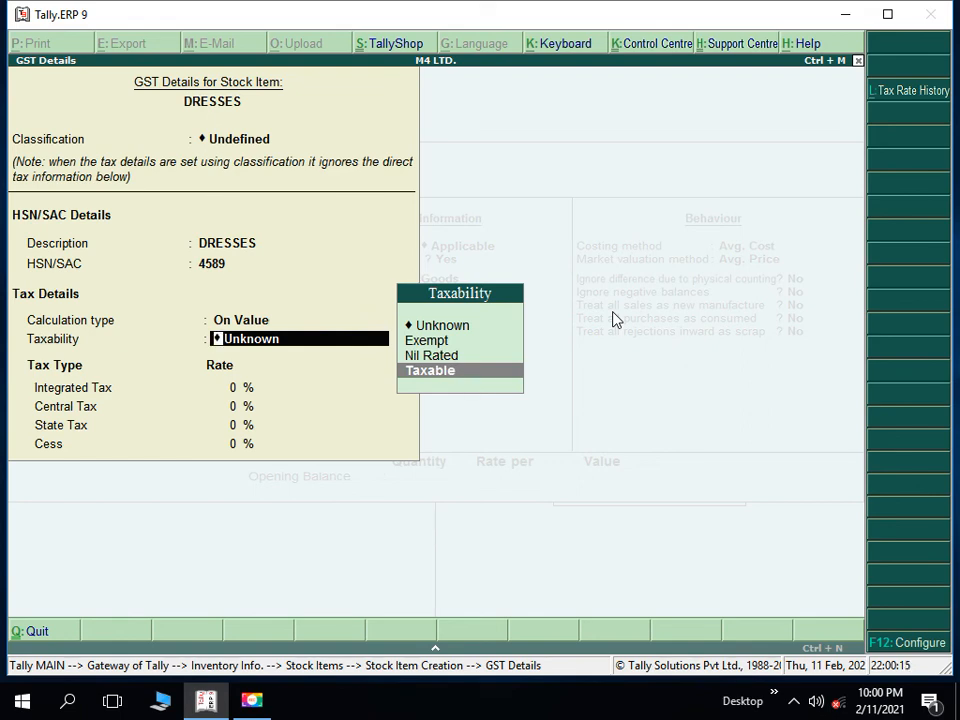
key("Return")
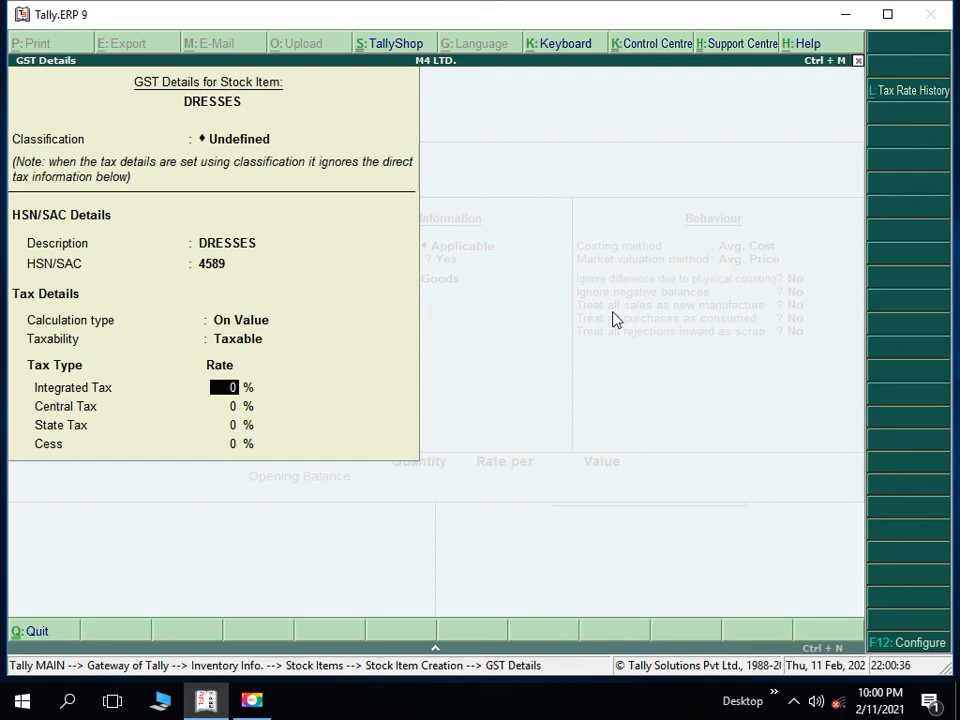
Step: Set integrated tax to 18%, accept the remaining tax rates and supply type Goods, and save DRESSES without a rate of duty
type("18")
key("Return")
key("Return")
key("Return")
key("Return")
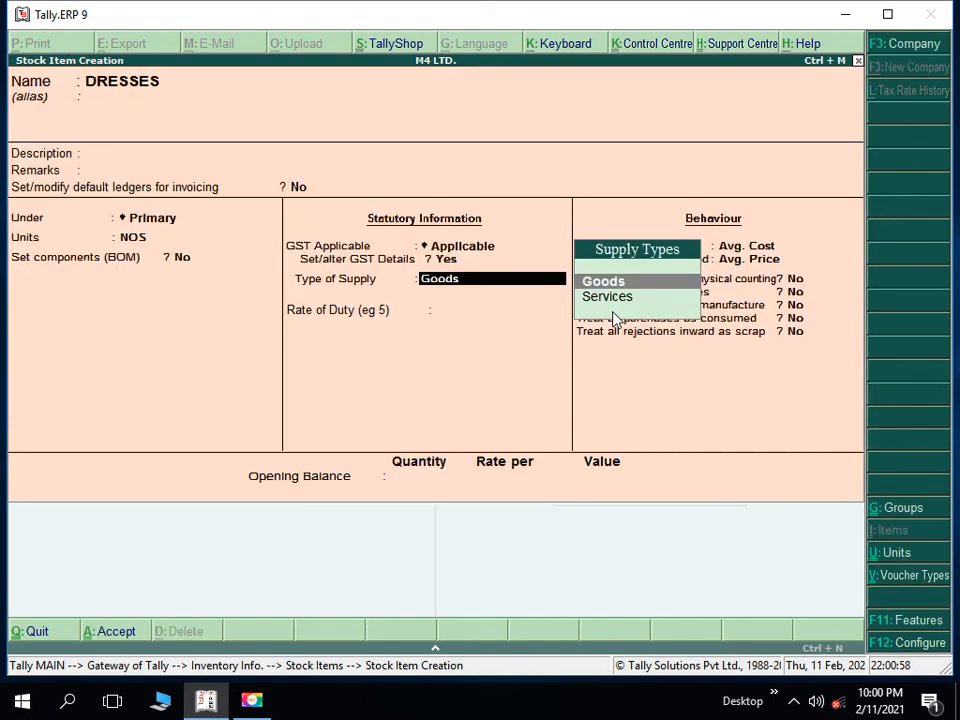
key("Return")
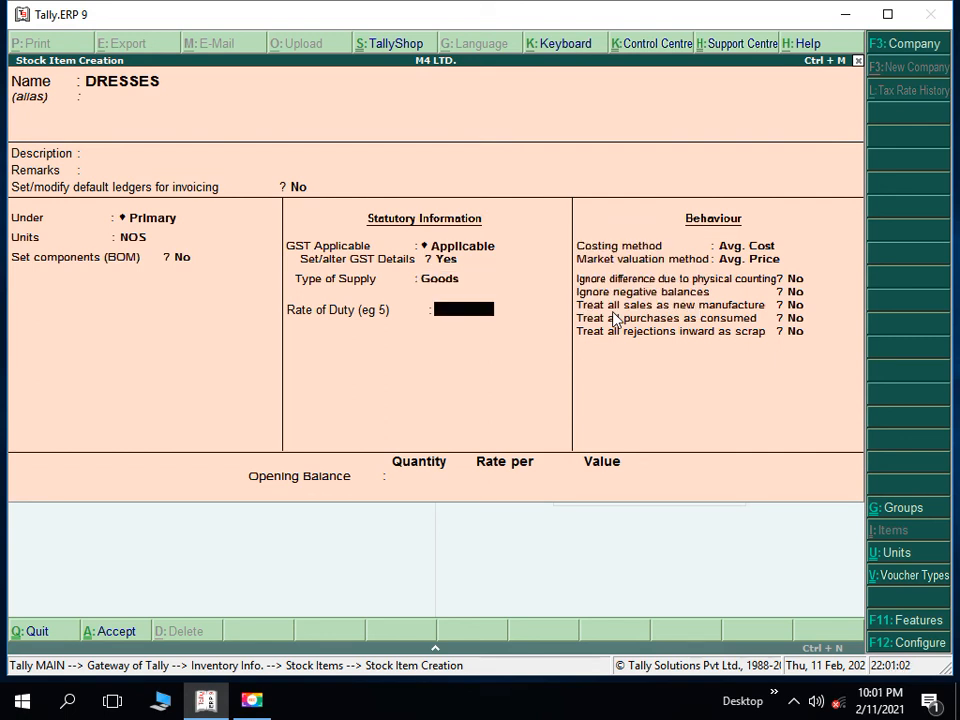
key("ctrl+a")
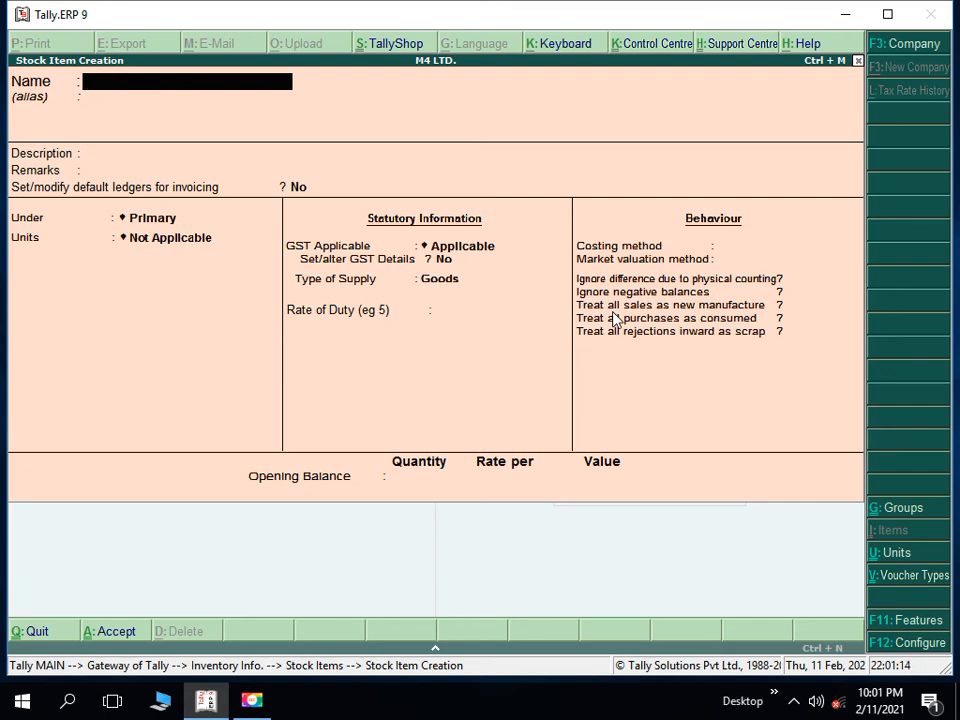
Step: Name the new stock item NOTEBOOKS, keep default ledger modification at No, and place it under Primary
type("NOTEBOOKS")
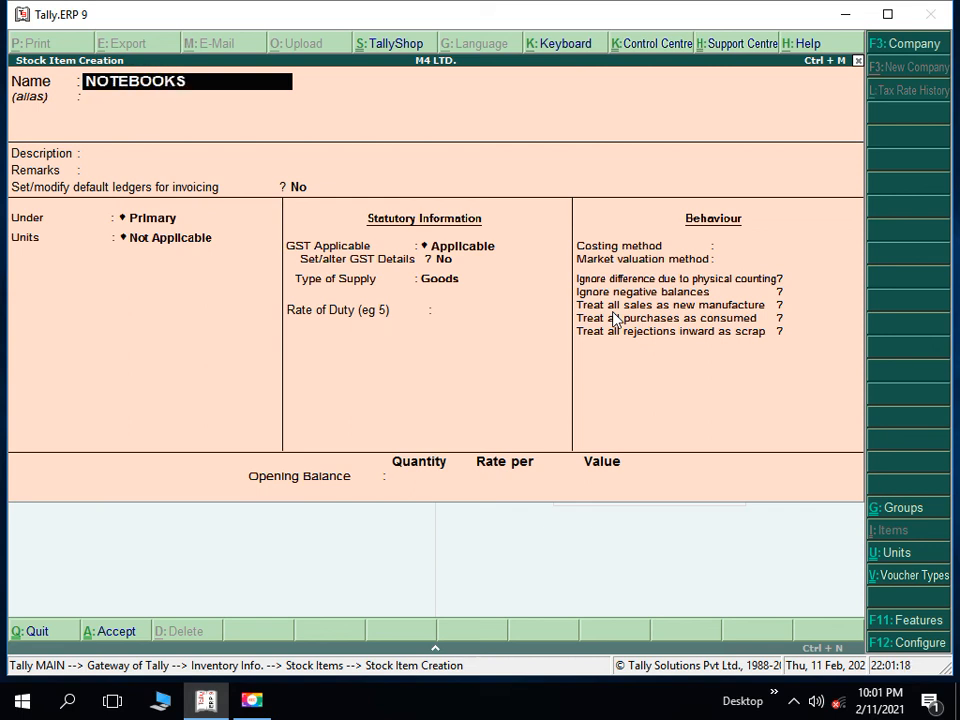
key("Return")
key("Return")
key("Return")
key("Return")
key("Return")
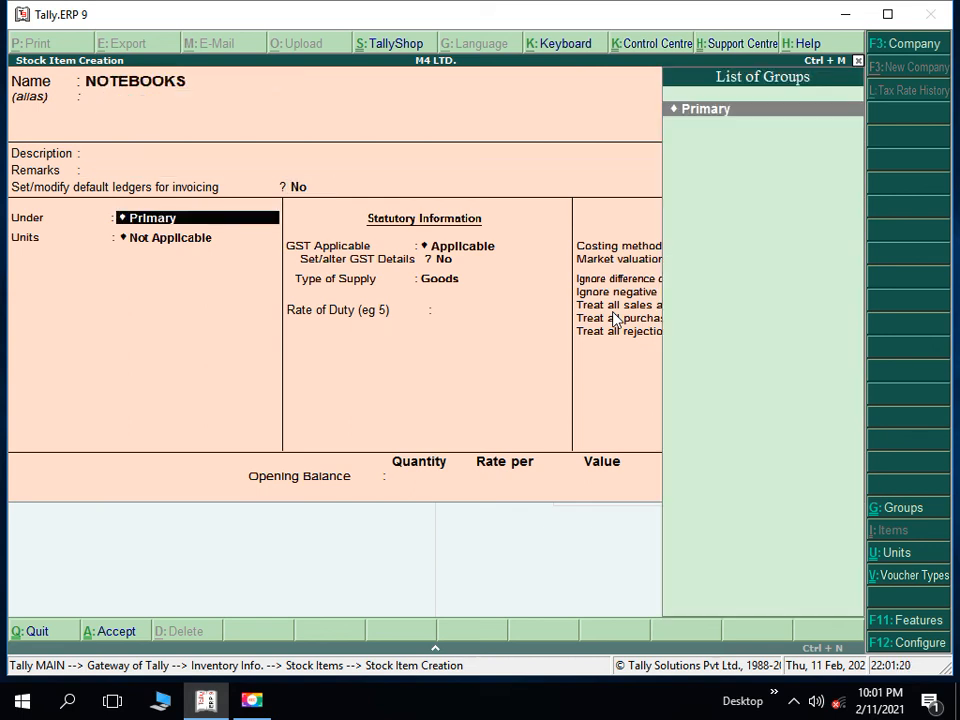
key("Return")
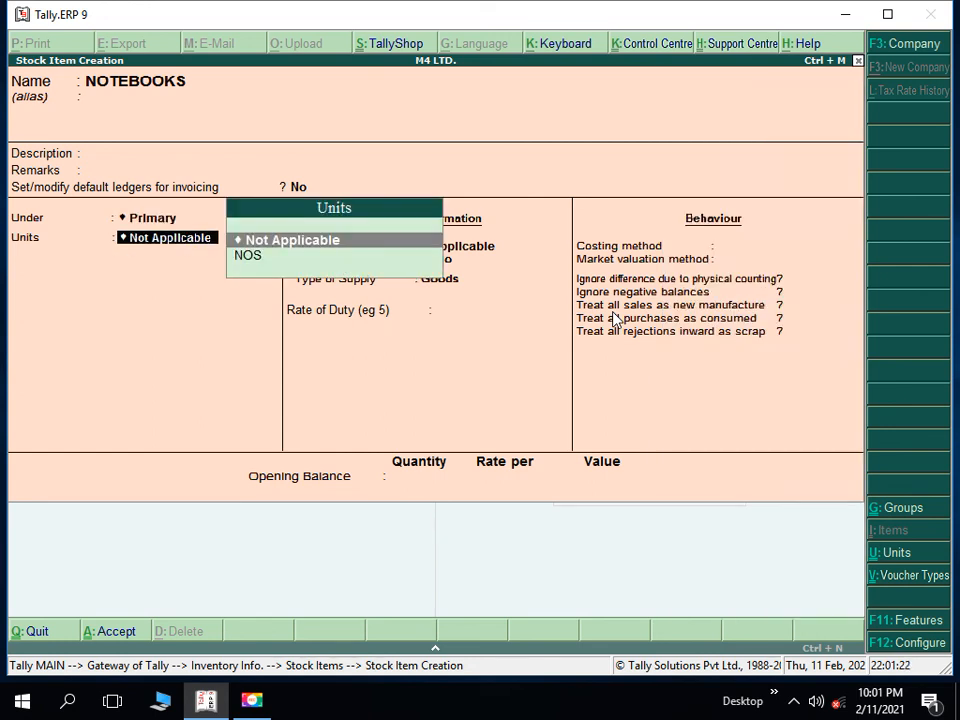
Step: Create a simple unit PCS with unit quantity code PCS-PIECES and 0 decimal places for NOTEBOOKS
key("alt+c")
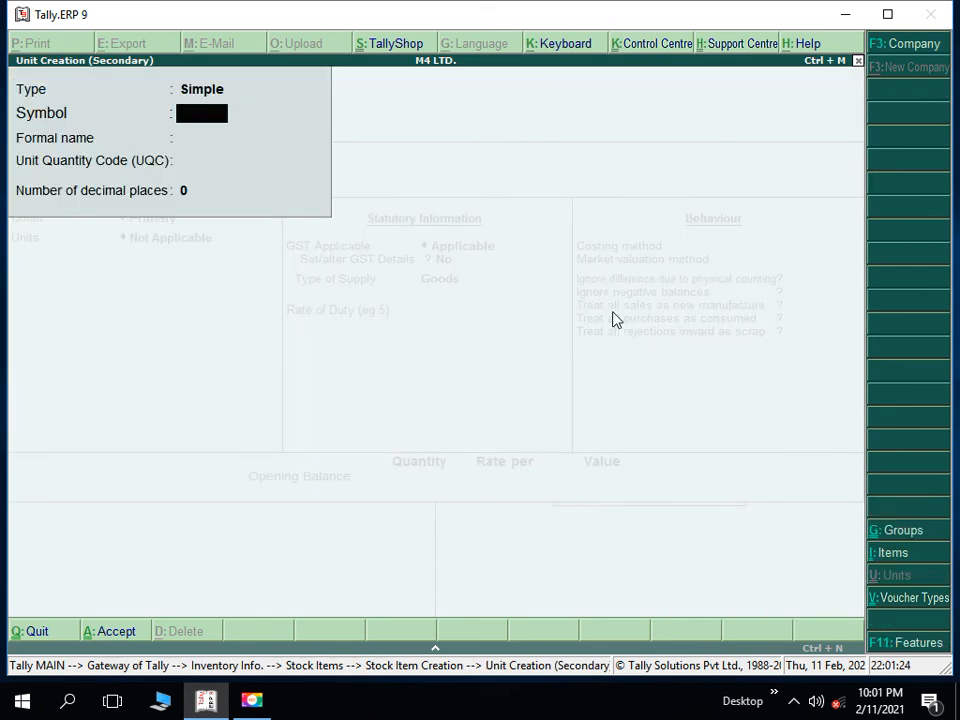
type("PCS")
key("Return")
key("Return")
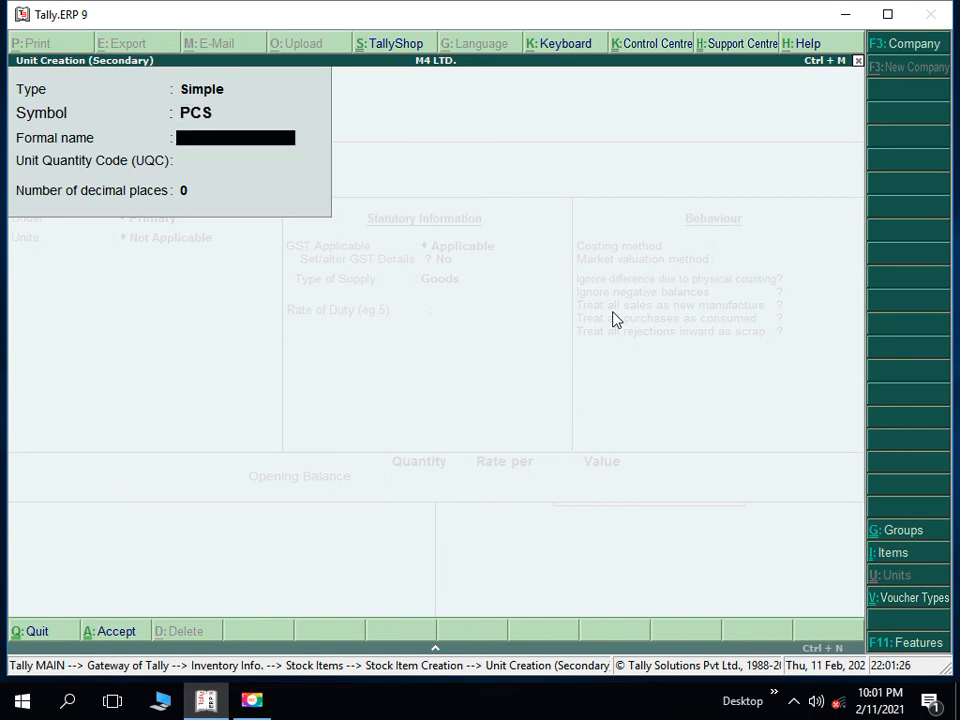
type("PC")
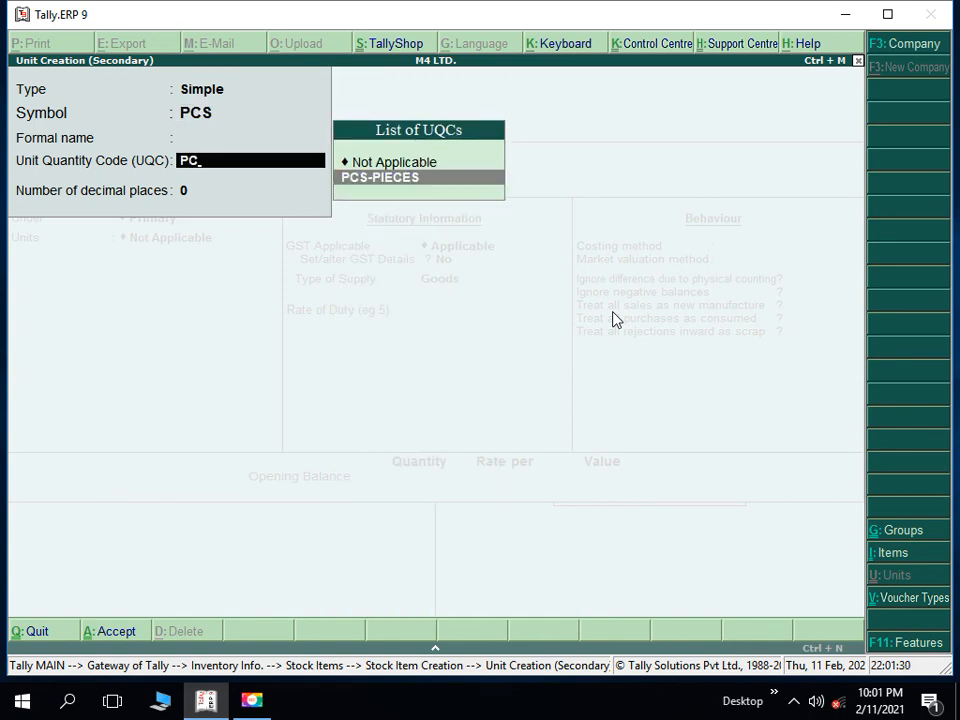
key("Return")
key("Return")
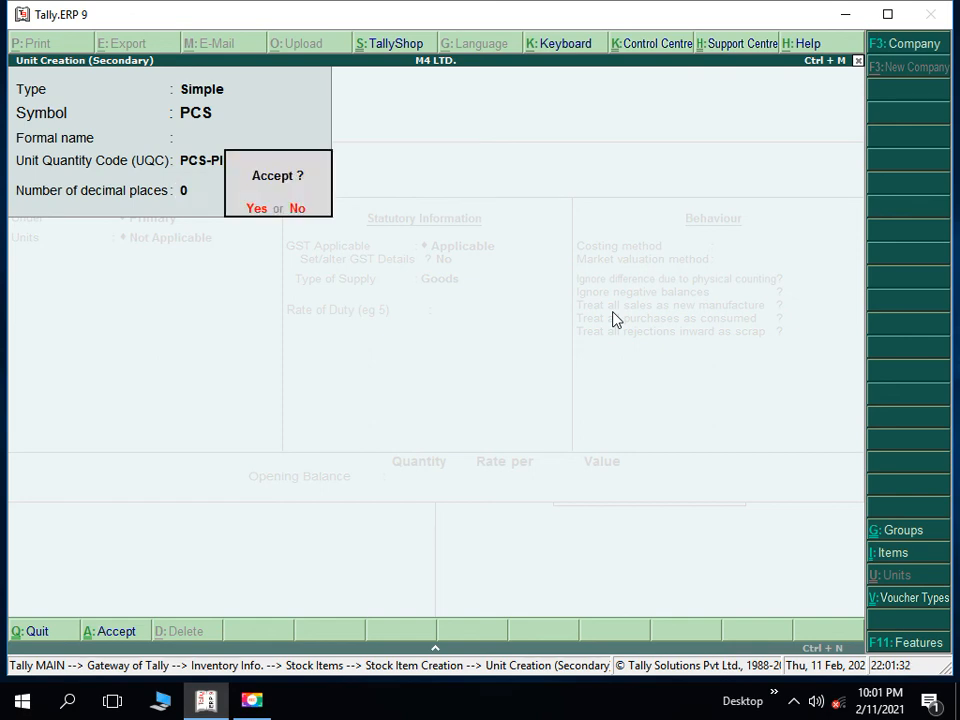
key("Return")
Step: Keep BOM components at No and GST Applicable for NOTEBOOKS, and enable setting its GST details
key("Return")
key("Return")
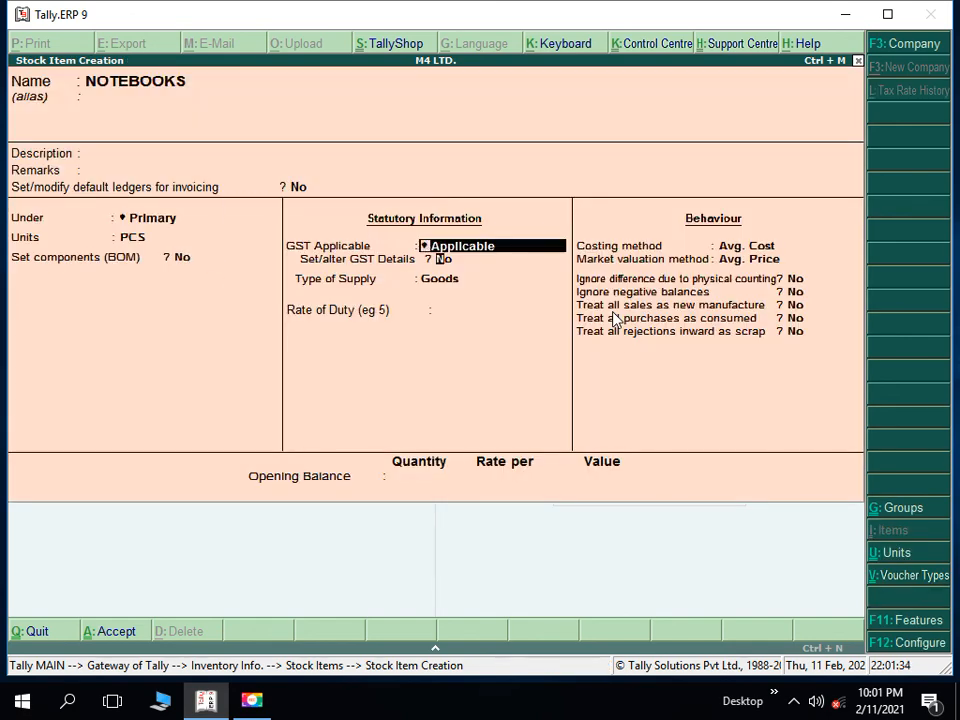
key("Return")
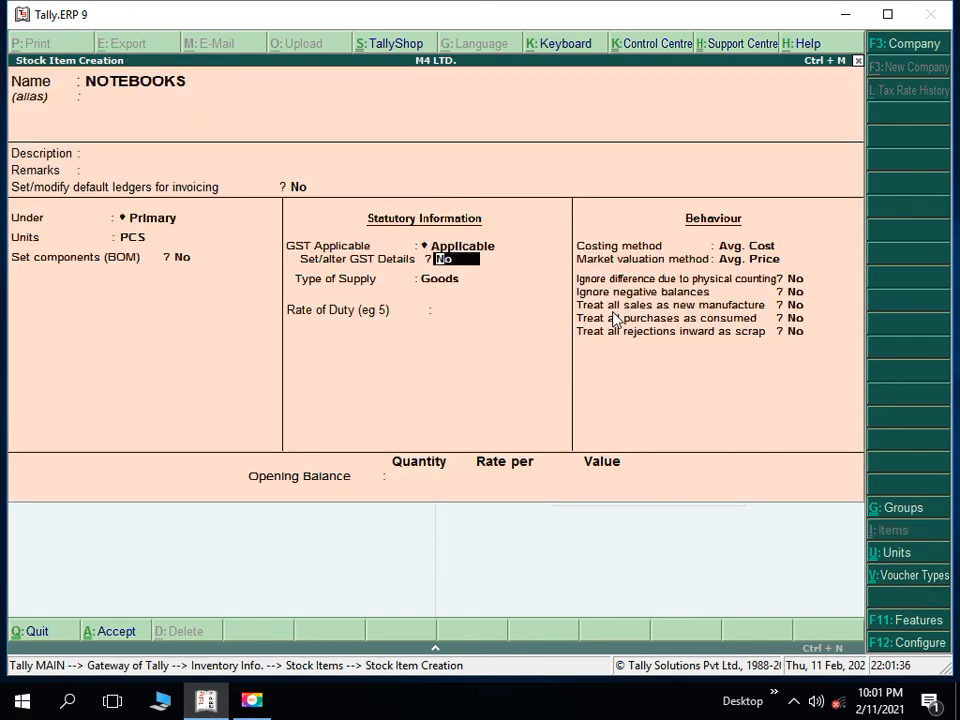
type("y")
key("Return")
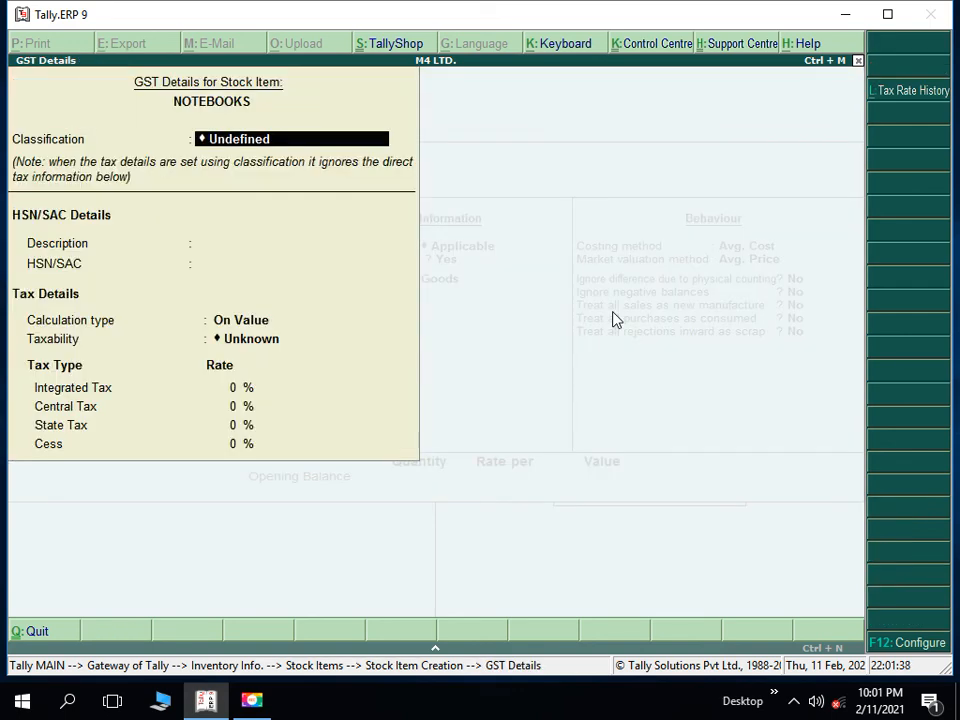
Step: Keep the classification Undefined, and enter the HSN/SAC description NOTEBOOKS and code 4785
key("Return")
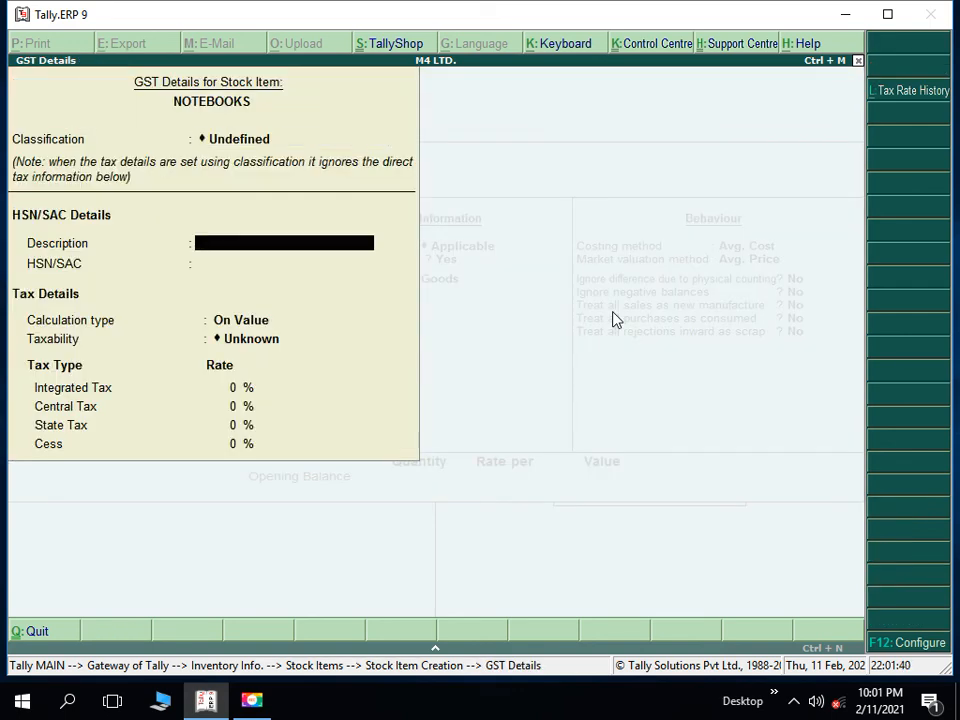
type("NOTEBOOKS")
key("Return")
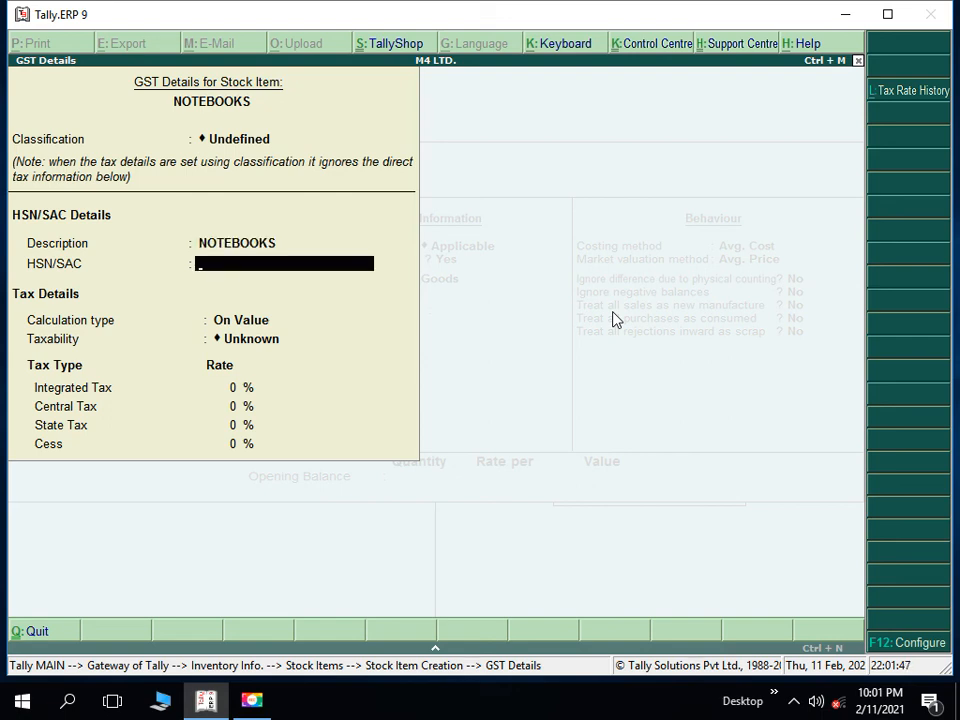
type("4785")
key("Return")
Step: Keep the tax calculation type On Value and set the taxability of NOTEBOOKS to Taxable
key("Return")
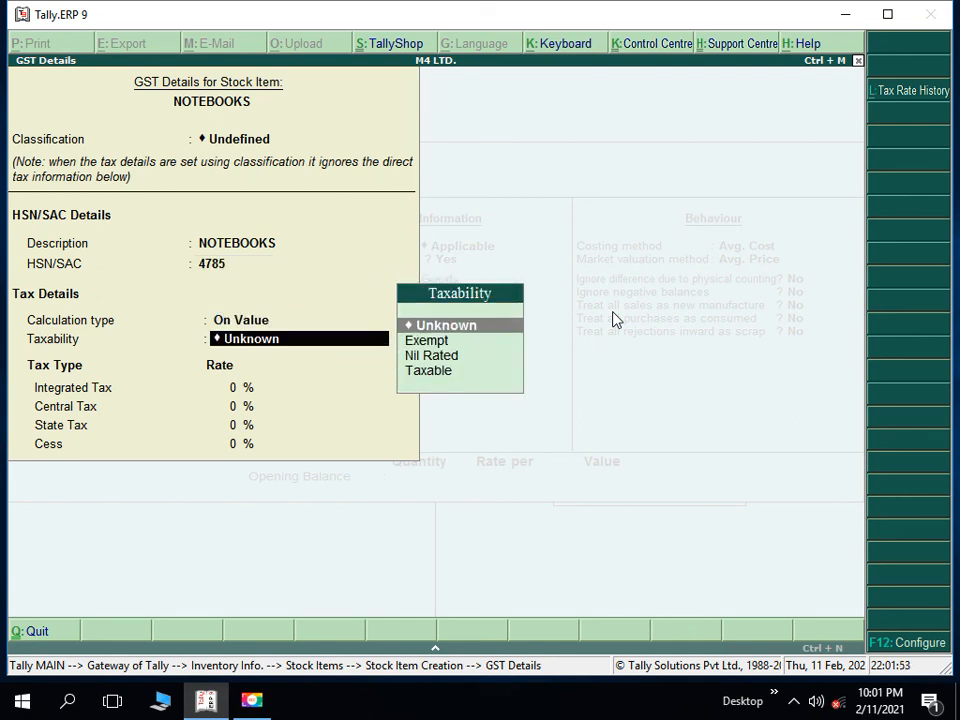
key("Down")
key("Down")
key("Down")
key("Return")
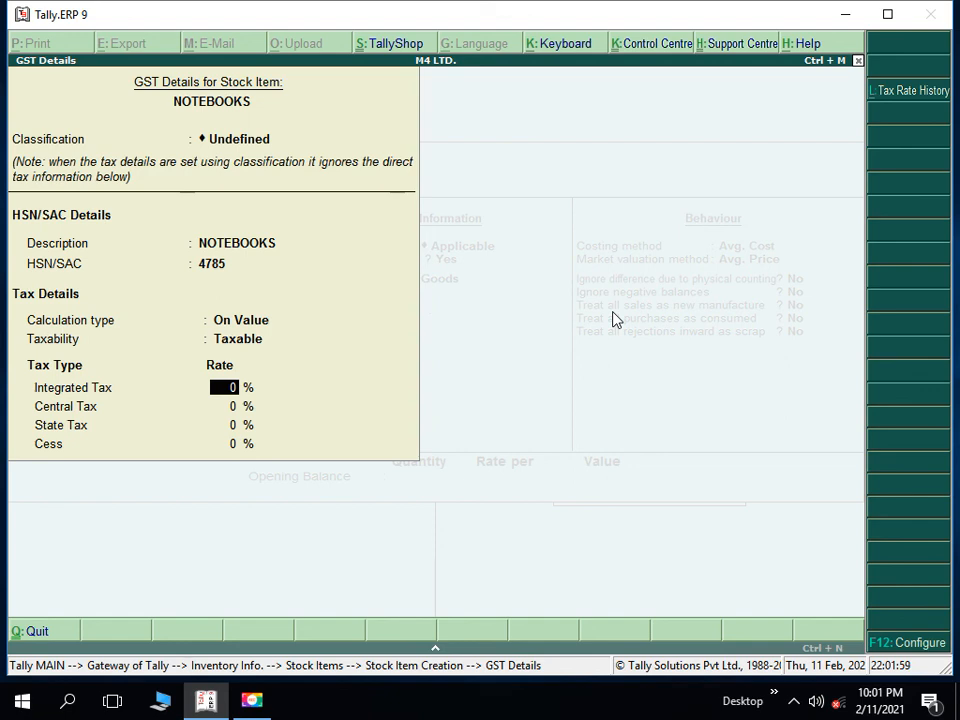
Step: Set integrated tax to 5%, accept the remaining rates and supply type Goods, save NOTEBOOKS, and leave stock item creation
type("5")
key("Return")
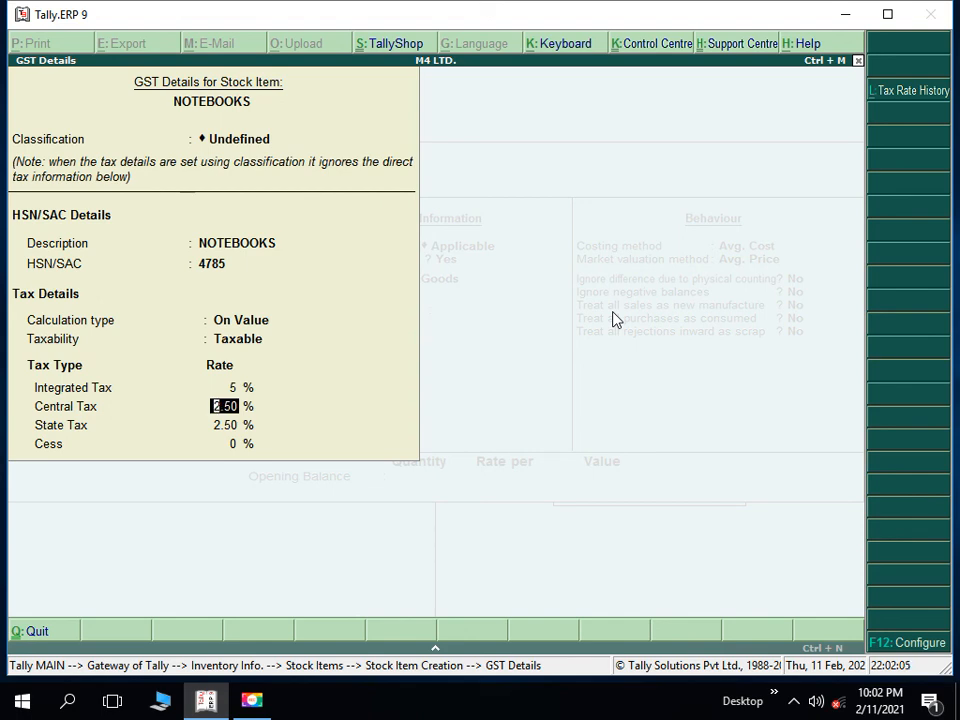
key("Return")
key("Return")
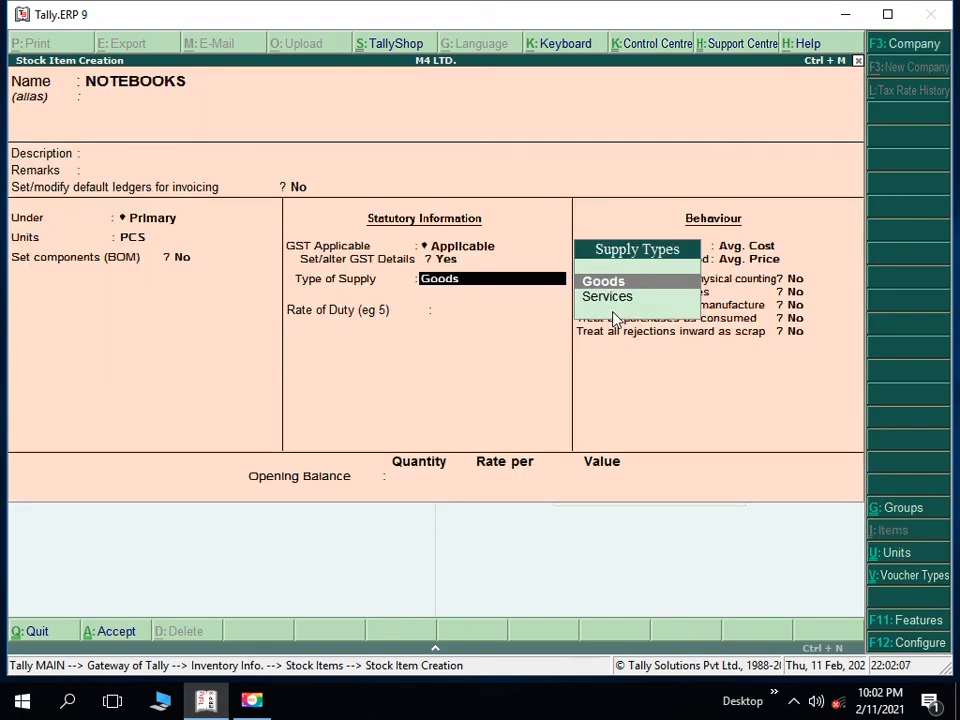
key("Return")
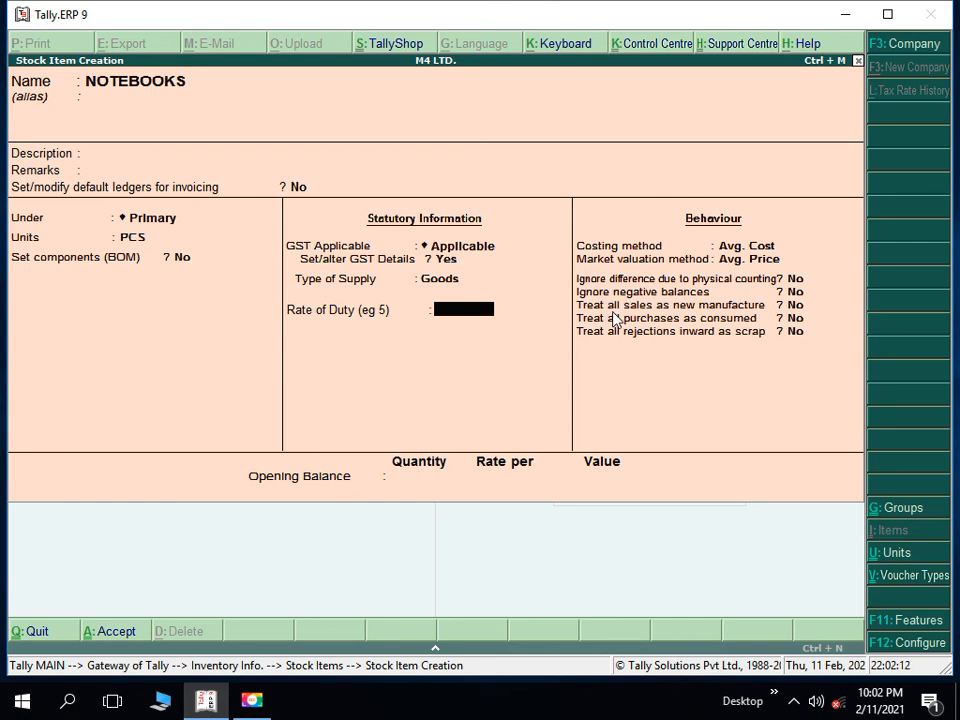
key("ctrl+a")
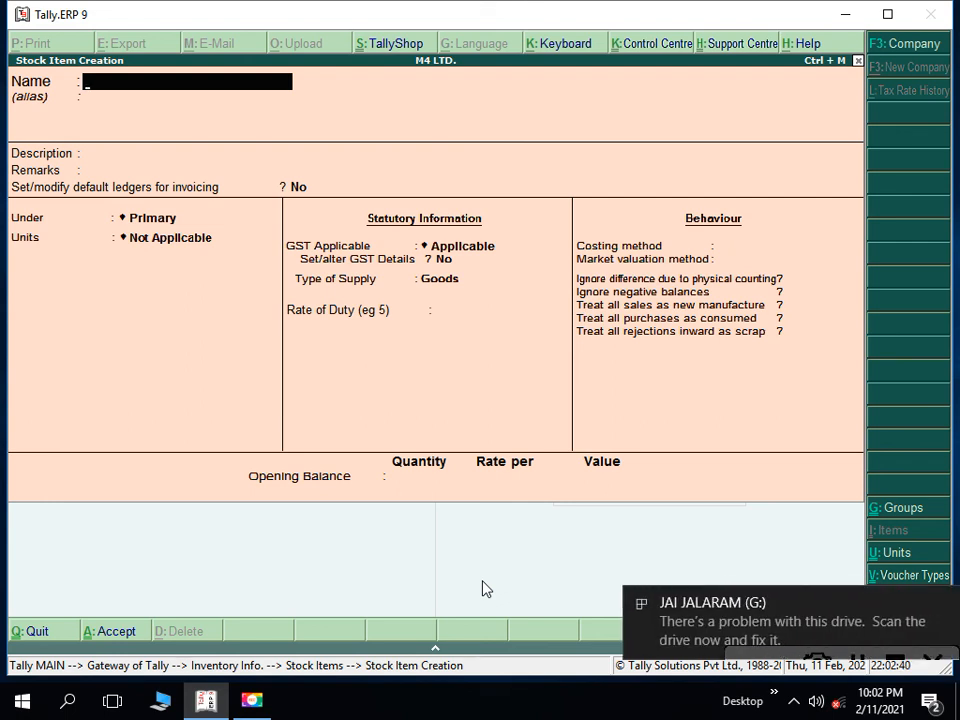
key("Escape")
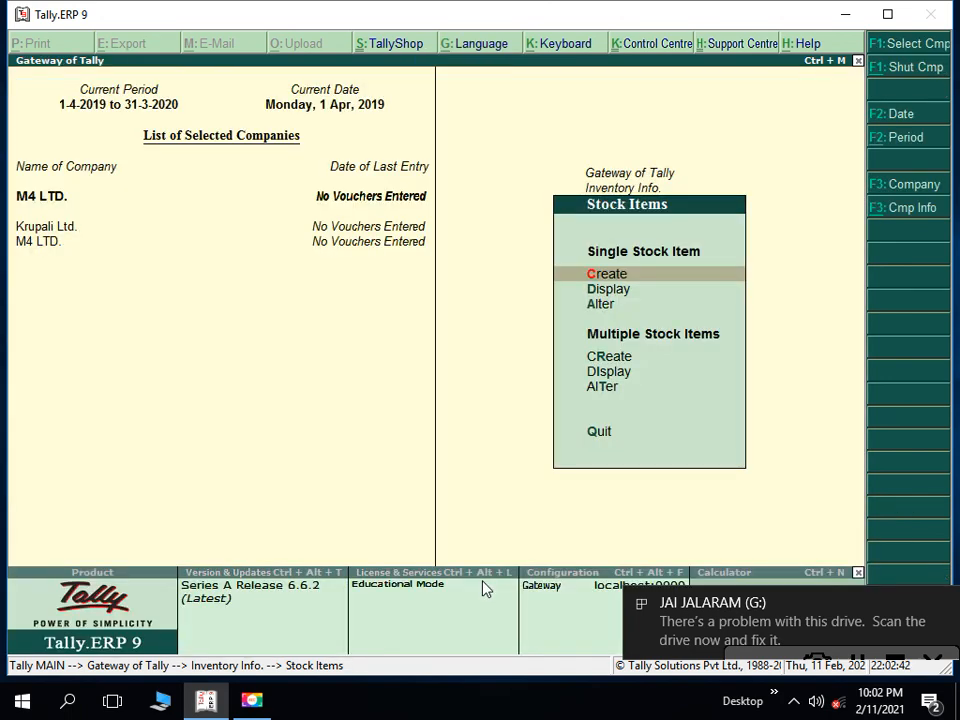
Step: Switch to File Explorer and open the TALLY folder inside "to be copied to laptop" on the G: drive
left_click(844, 13)
double_click(6, 178)
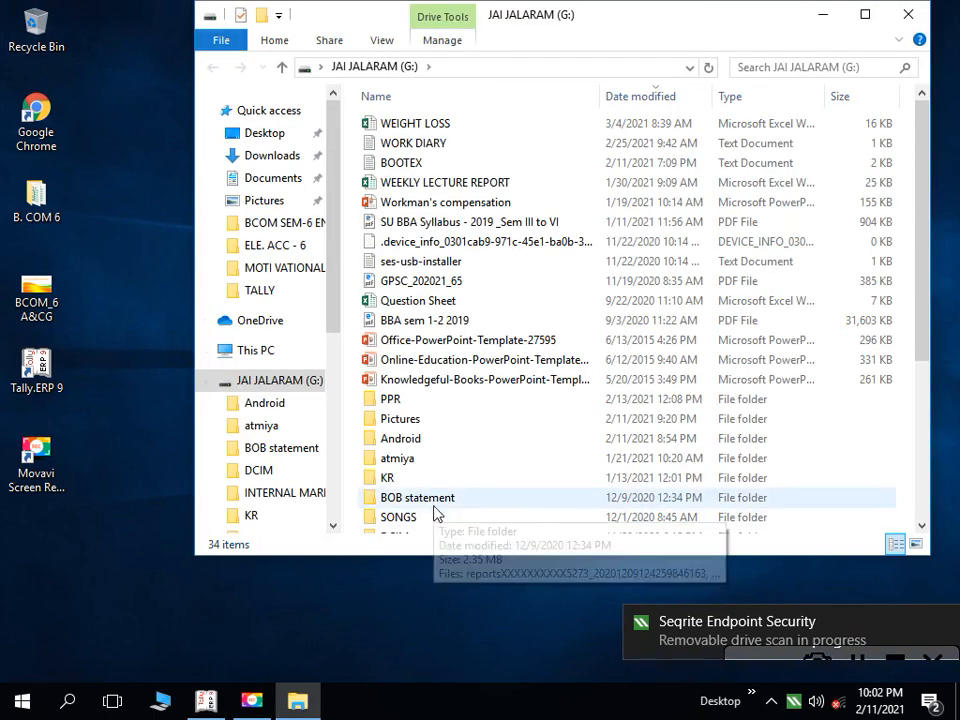
key("t")
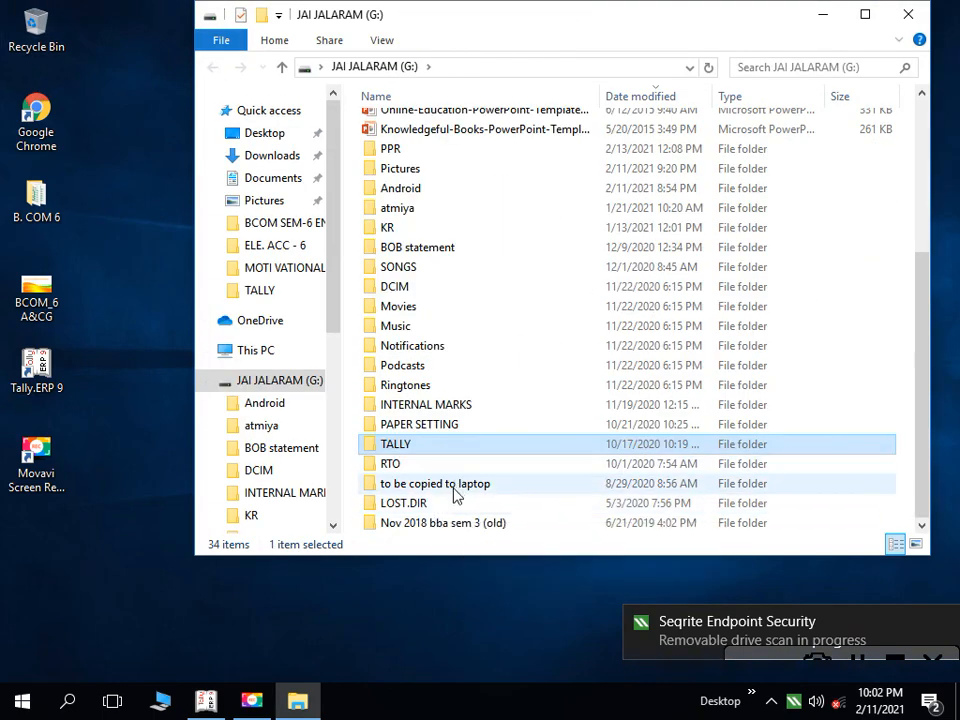
double_click(455, 495)
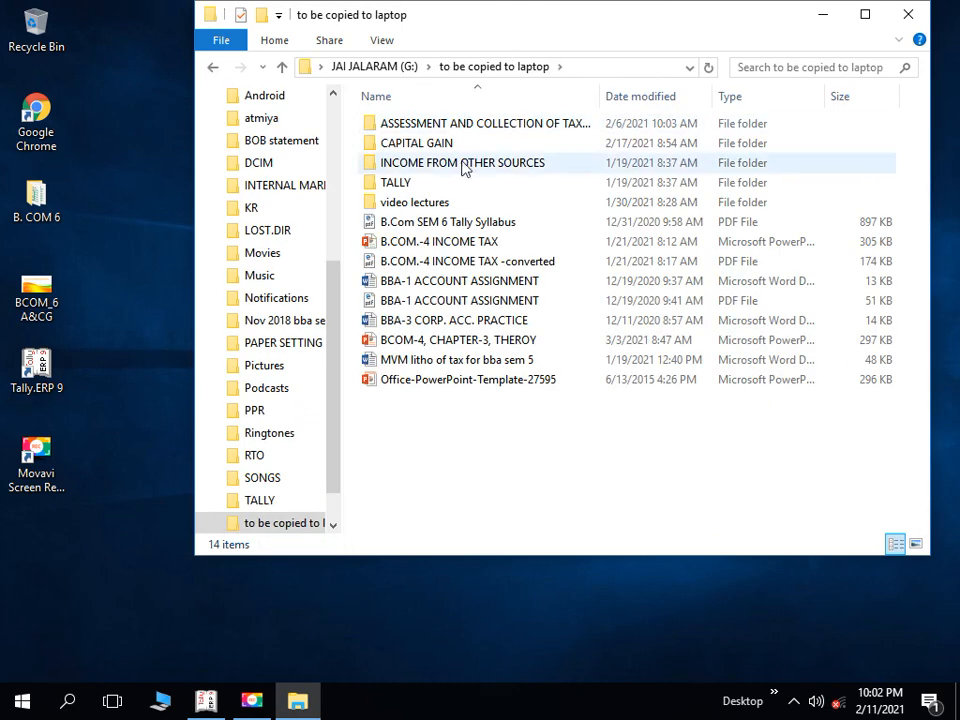
double_click(438, 185)
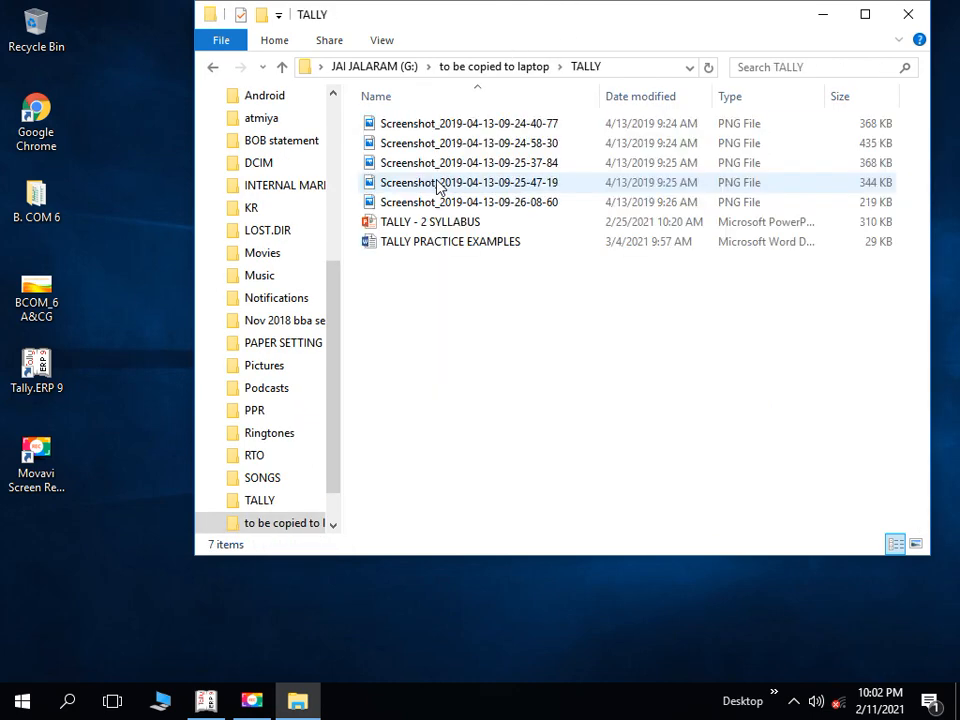
Step: Open the TALLY PRACTICE EXAMPLES document in Word and dismiss the Office activation notice
left_click(530, 238)
left_click(530, 238)
double_click(530, 238)
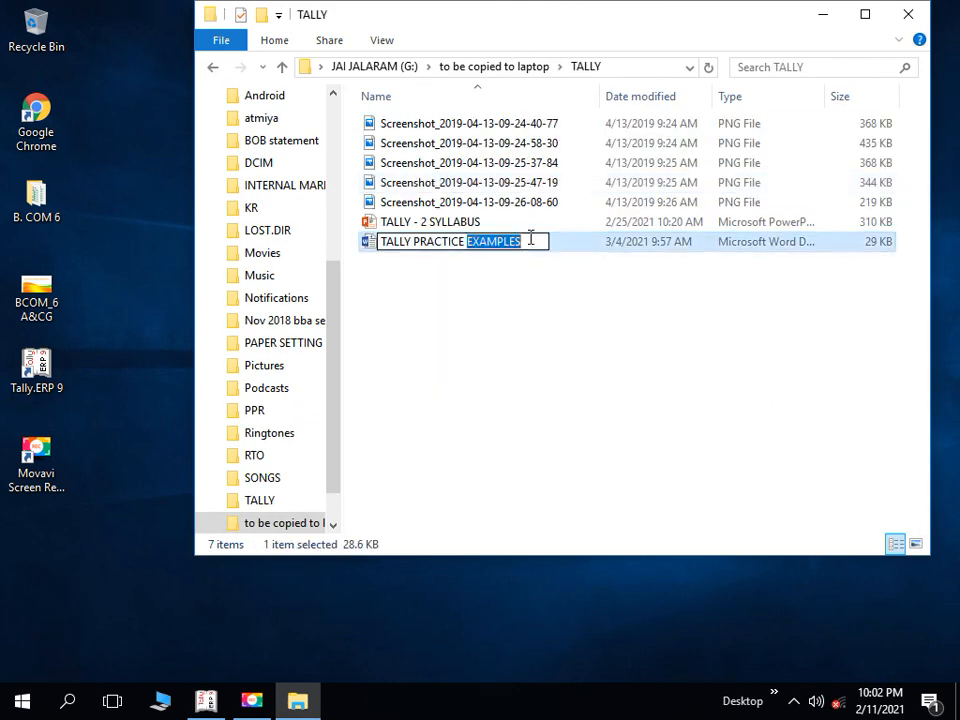
double_click(619, 250)
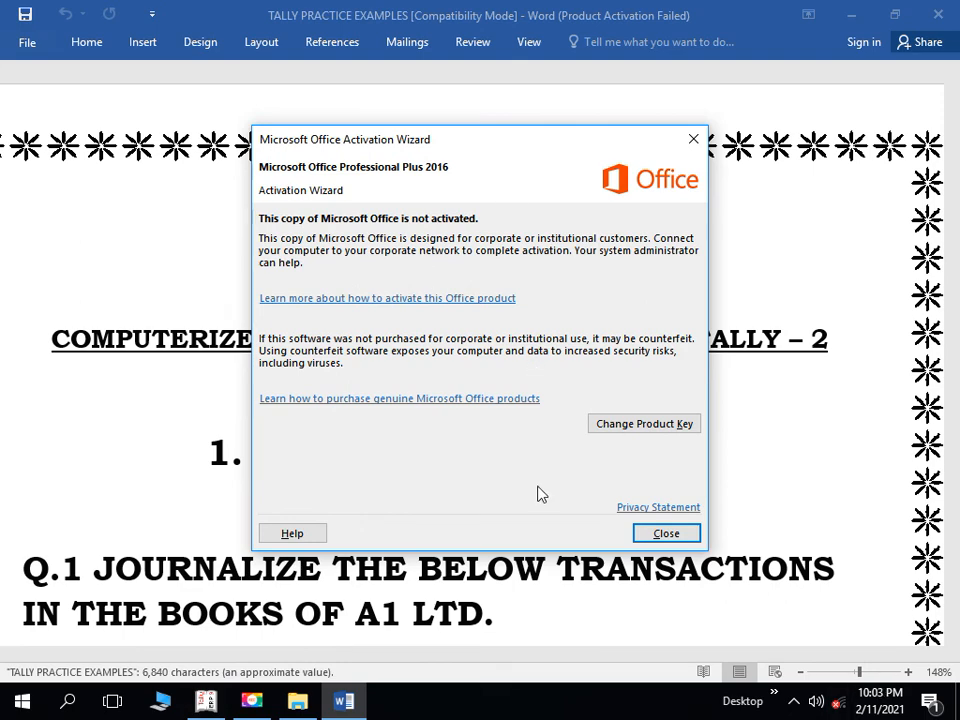
left_click(668, 529)
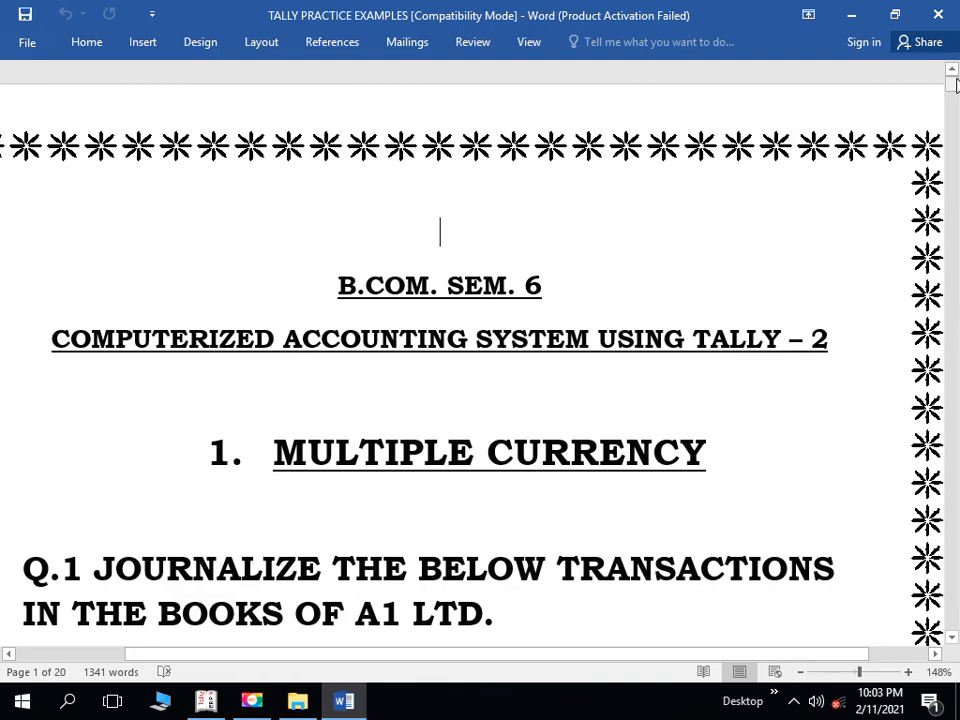
Step: View the document at 100% zoom, find the M4 LTD. exercise under UNIT-3 : GST ON GOODS, and dismiss the virus scan notice
left_click_drag(957, 95, 956, 145)
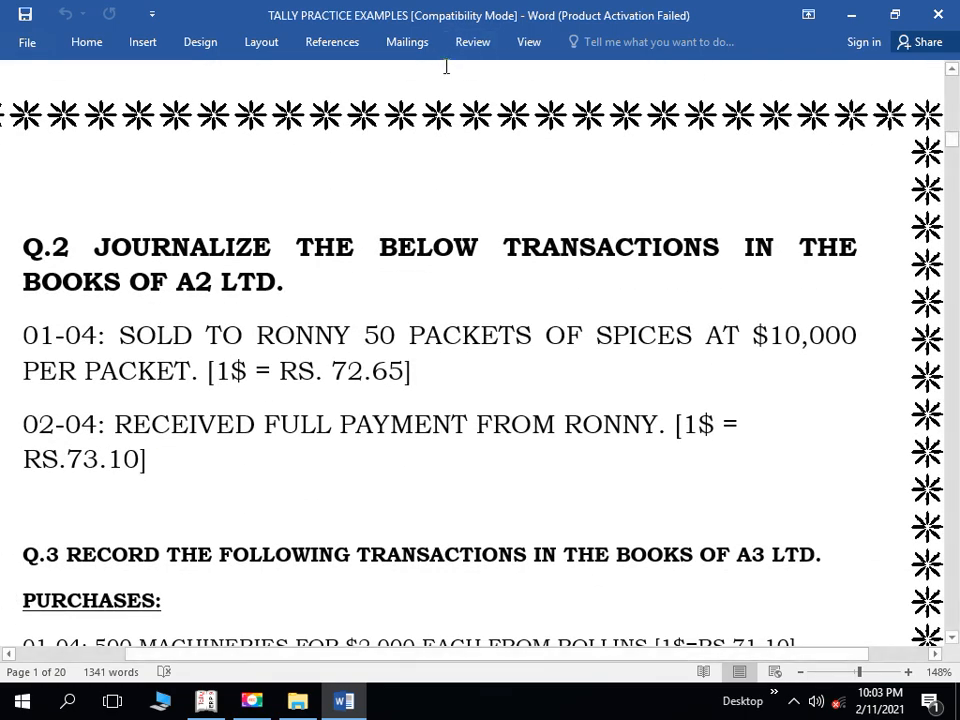
left_click(527, 45)
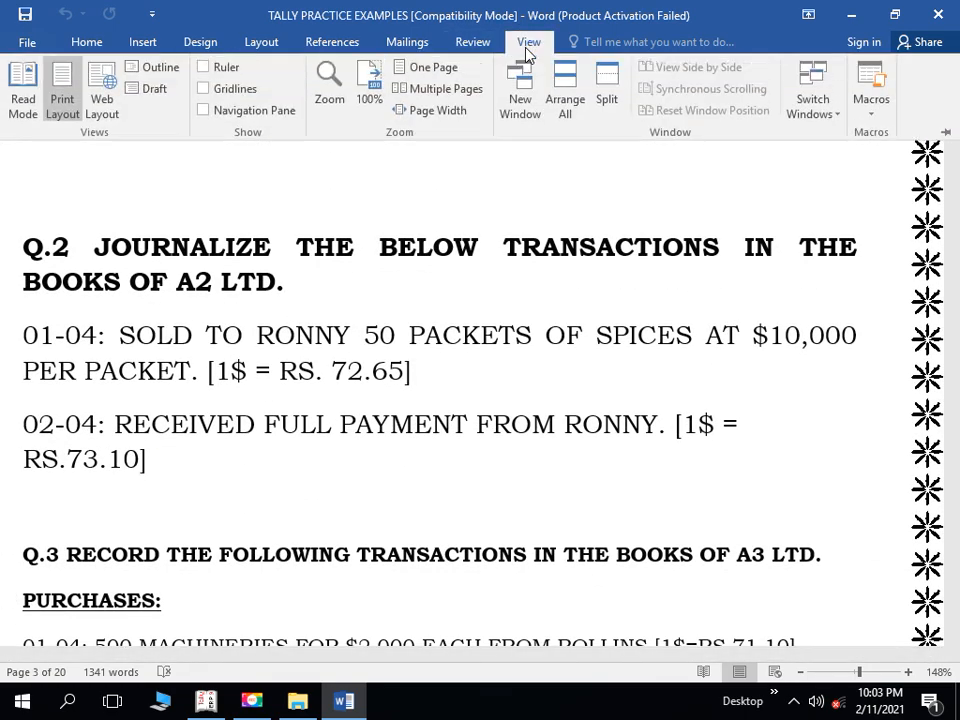
left_click(369, 75)
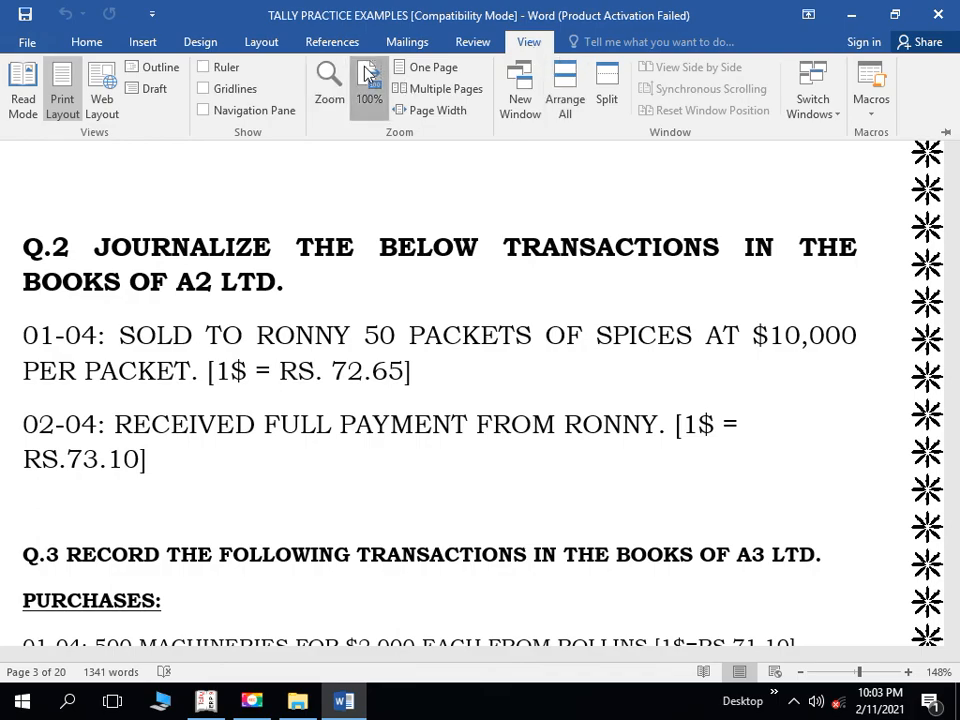
scroll(957, 168, "down", 15)
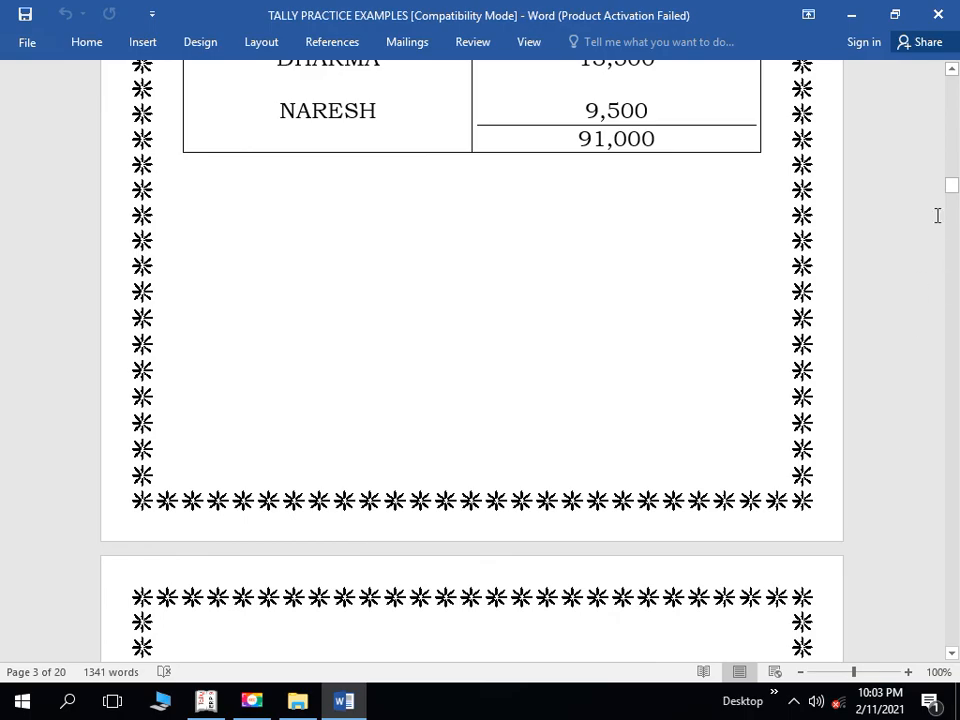
left_click_drag(952, 185, 947, 578)
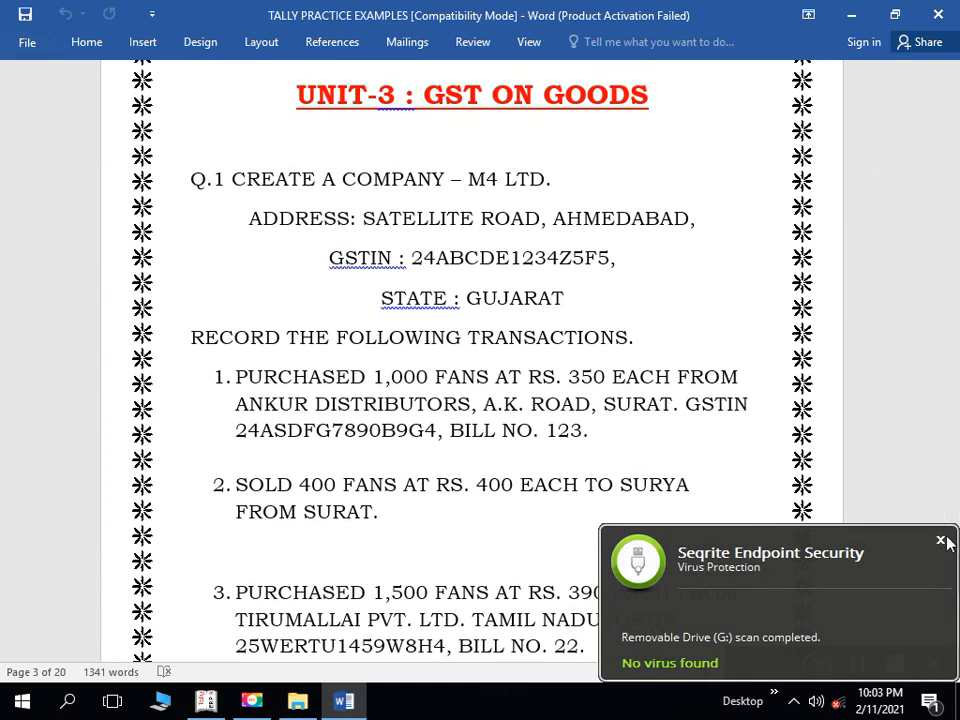
left_click(941, 541)
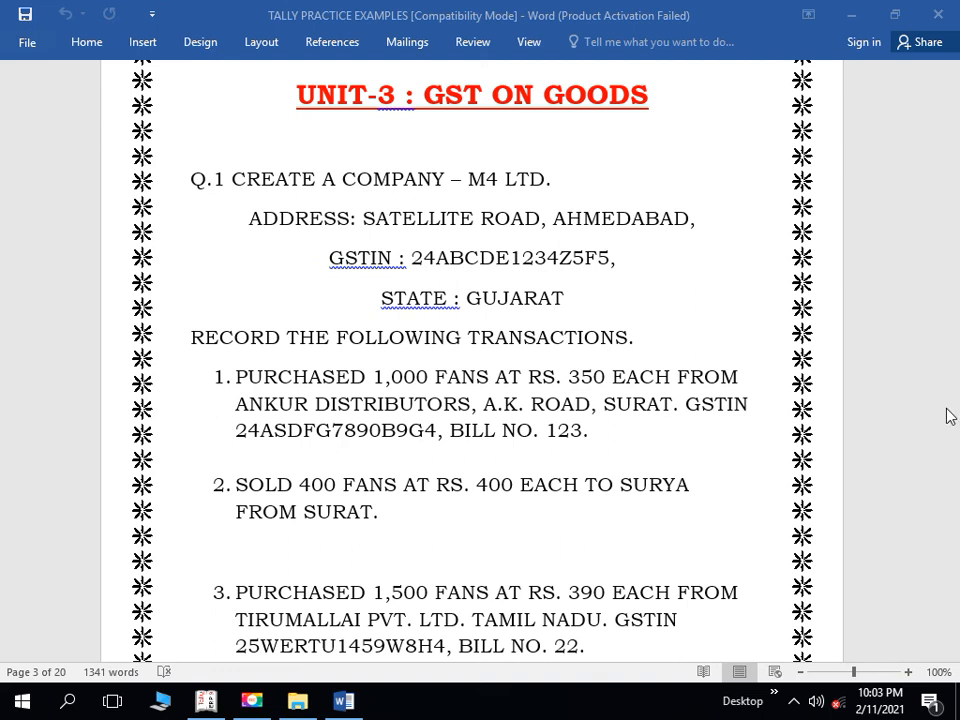